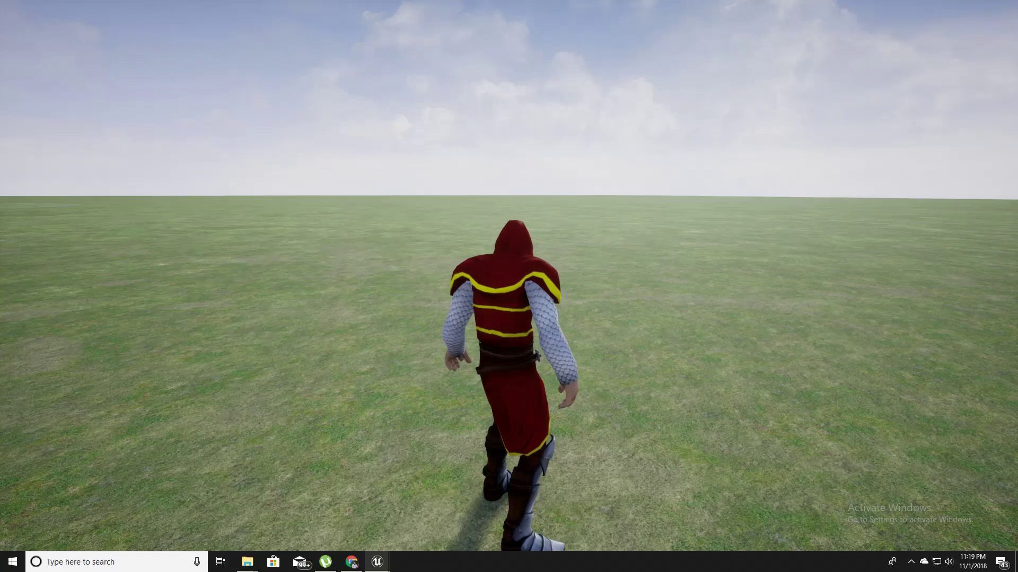
# Leave full screen and end the running play test of Map1
pyautogui.press('F11')
pyautogui.press('Escape')
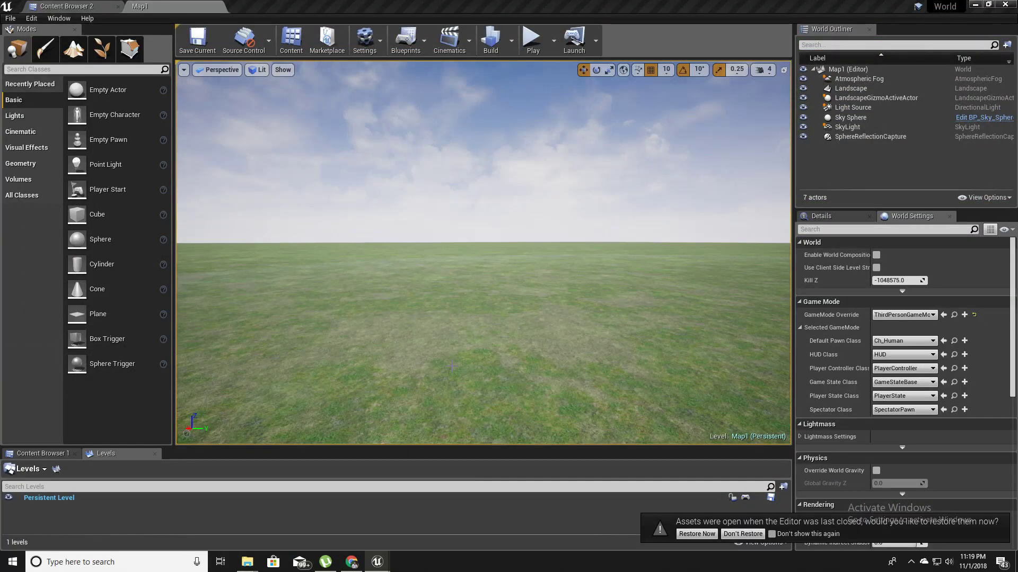
pyautogui.moveTo(715, 308); pyautogui.dragTo(735, 303, button='right')
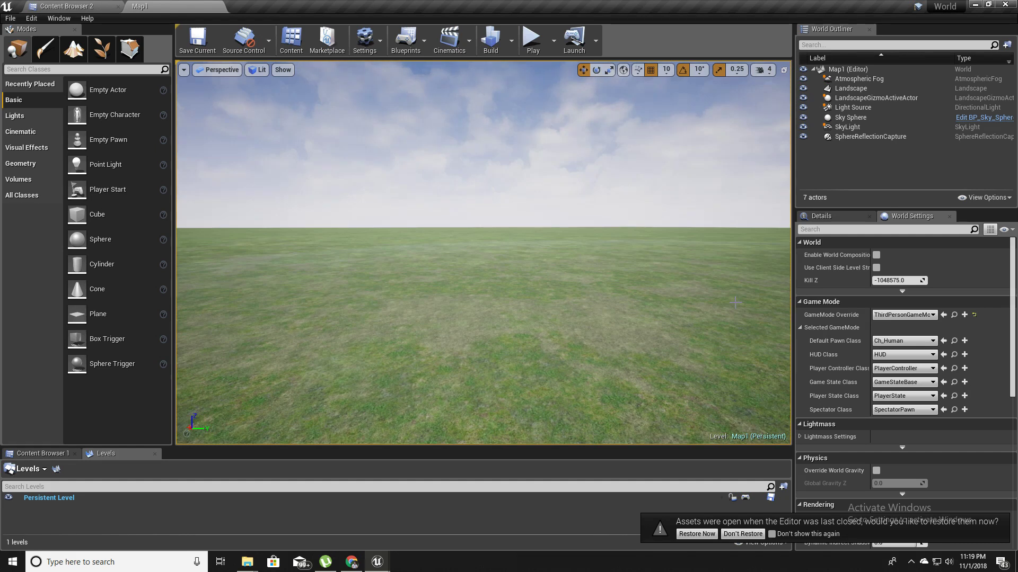
# Play the level in full screen and decline restoring the assets open in the previous editor session
pyautogui.hotkey('alt', 'p')
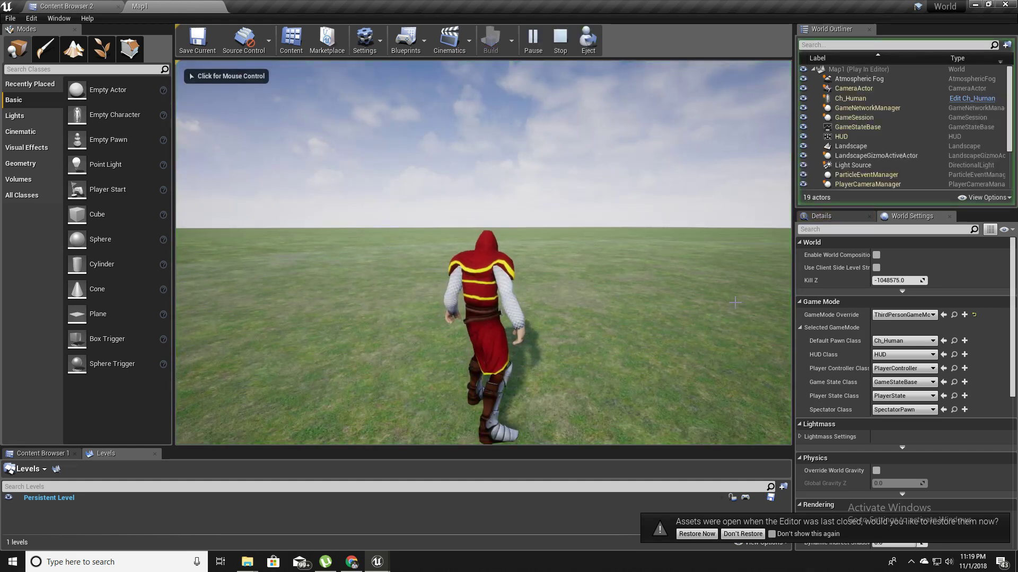
pyautogui.click(669, 296)
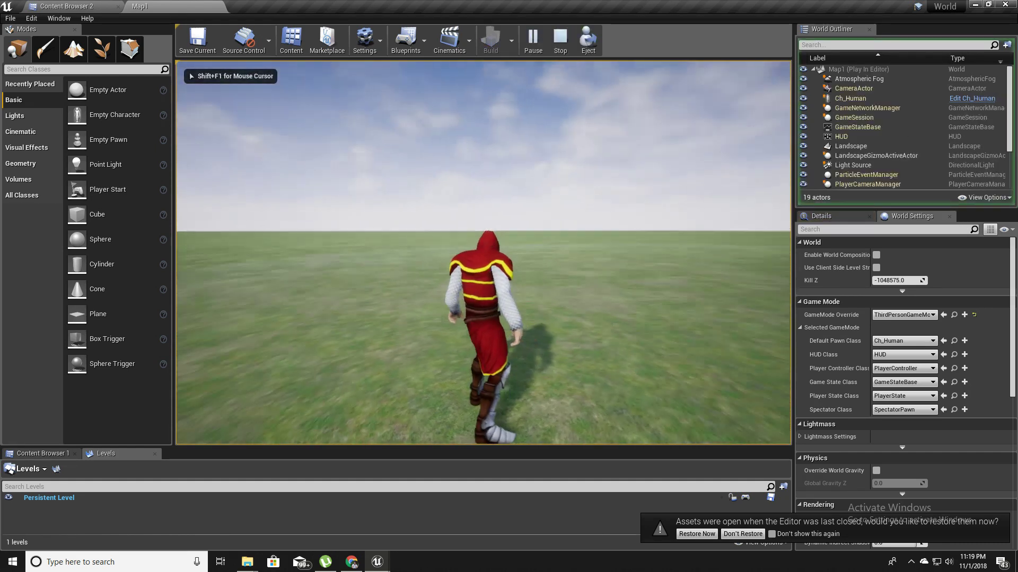
pyautogui.press('F11')
pyautogui.click(438, 247)
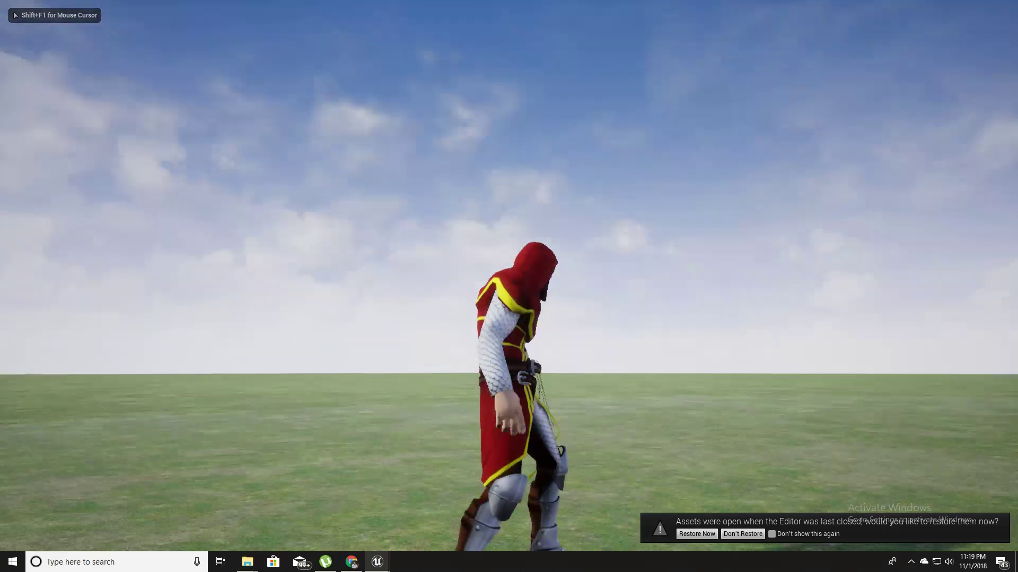
pyautogui.hotkey('shift', 'F1')
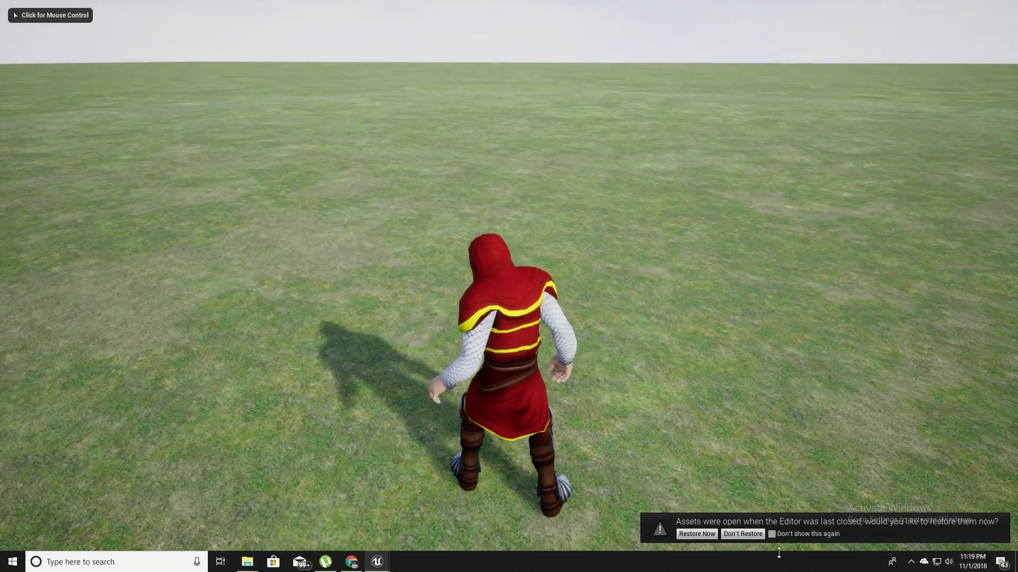
pyautogui.click(747, 538)
# Test the character's camera and forward movement in the running game, leave full screen and end the play session
pyautogui.click(713, 333)
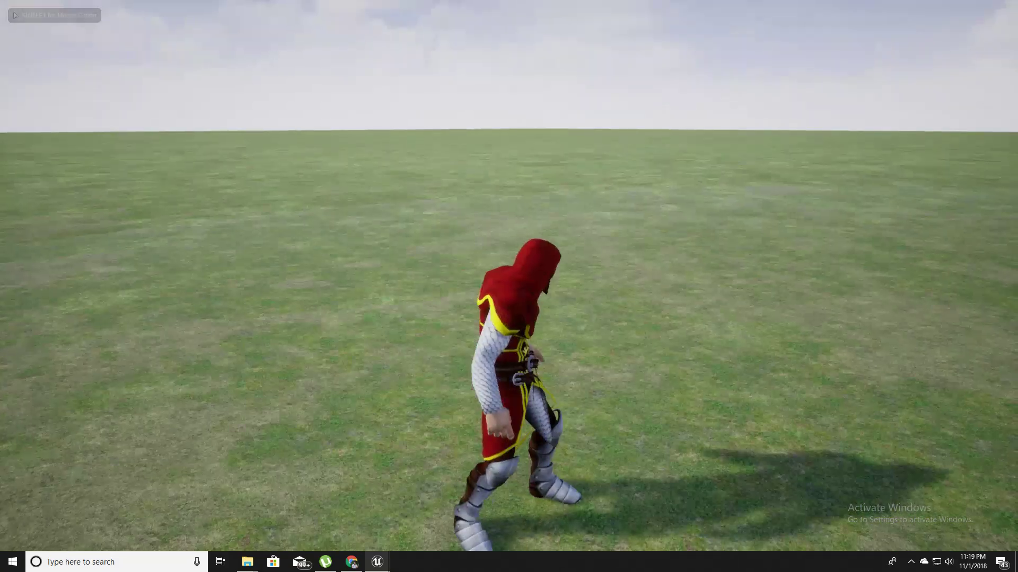
pyautogui.press('w')
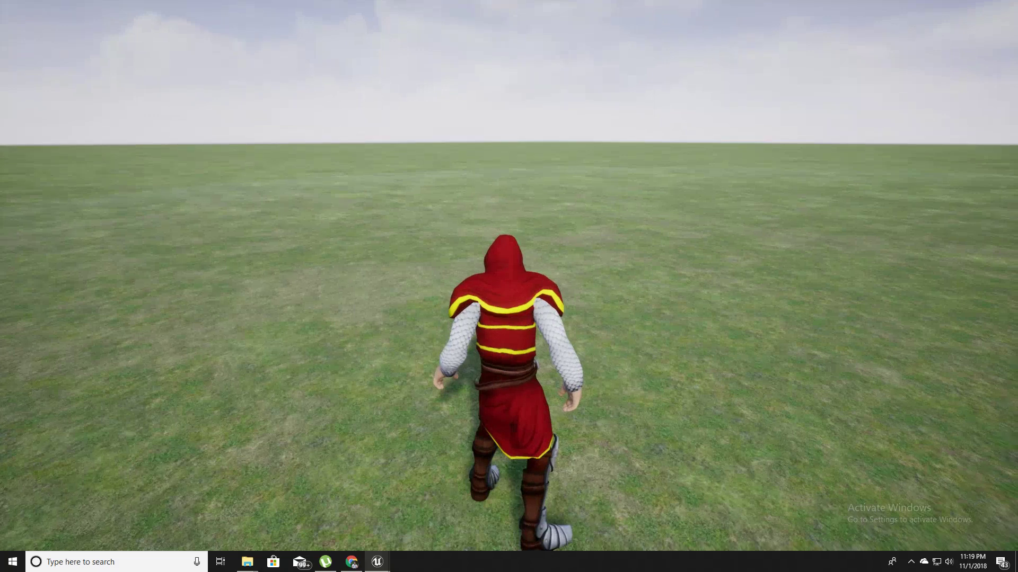
pyautogui.press('F11')
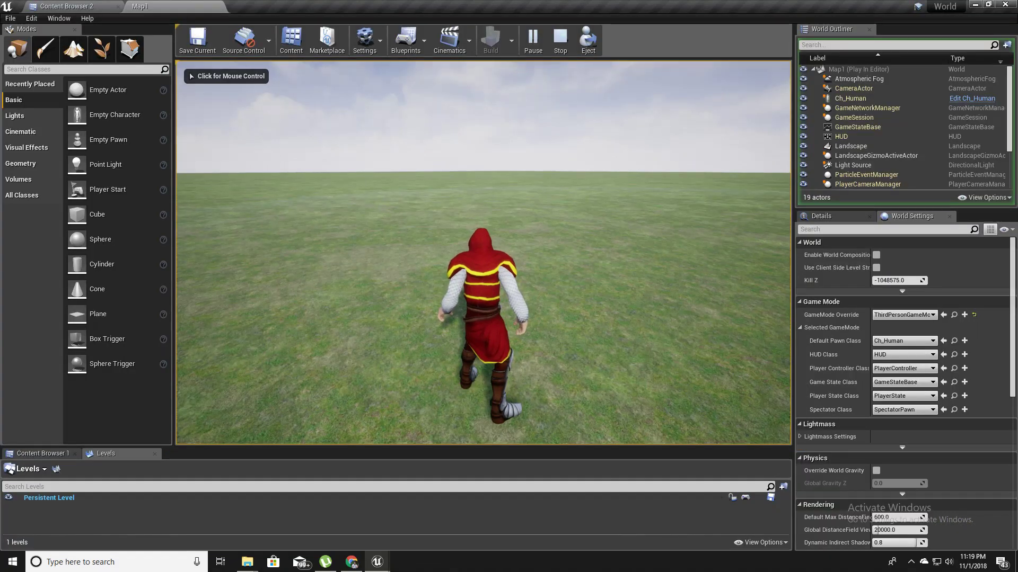
pyautogui.click(482, 252)
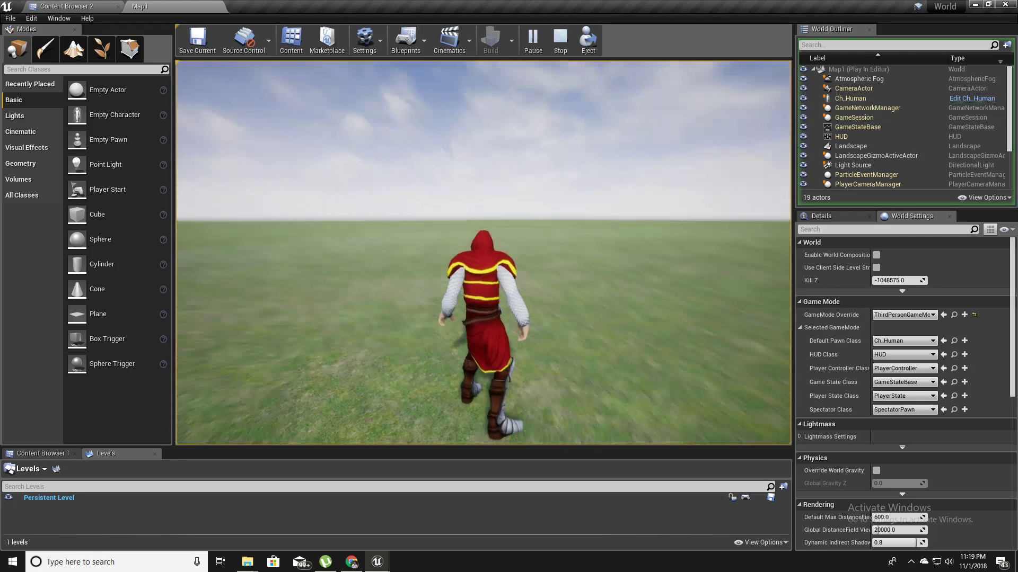
pyautogui.press('Escape')
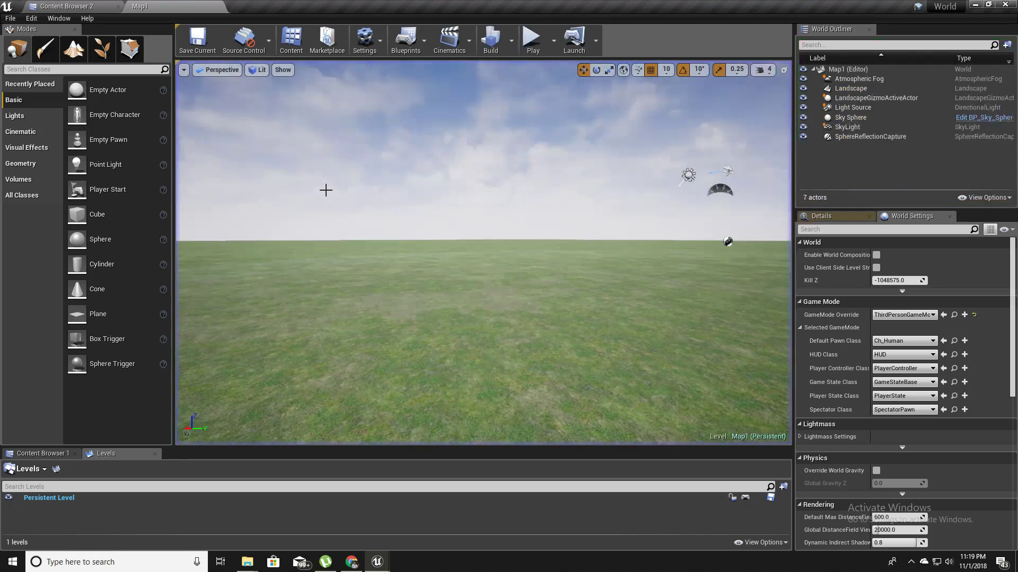
# Open the ThirdPersonCharacter blueprint from the ThirdPersonBP/Blueprints folder
pyautogui.click(106, 6)
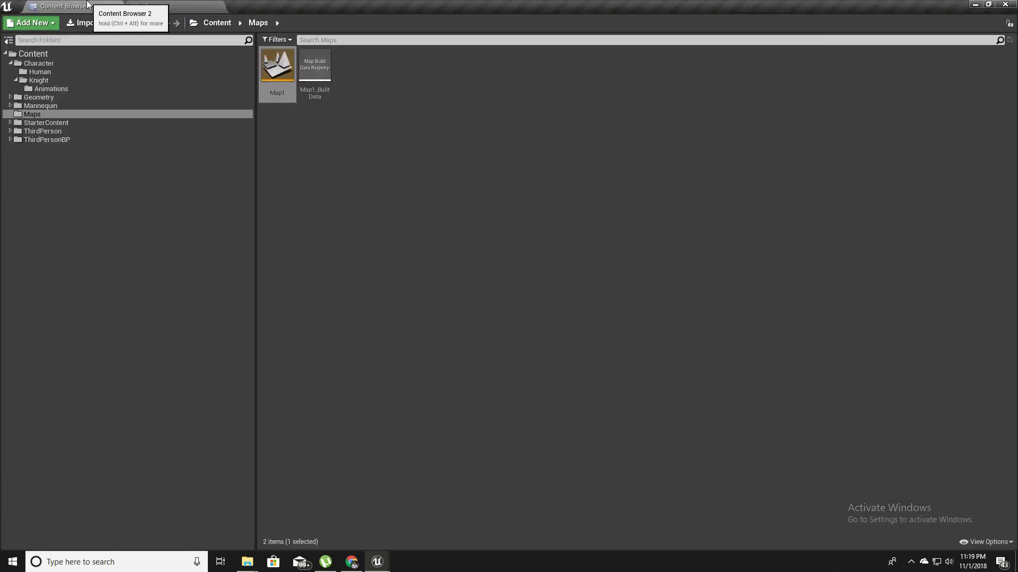
pyautogui.click(62, 139)
pyautogui.doubleClick(280, 76)
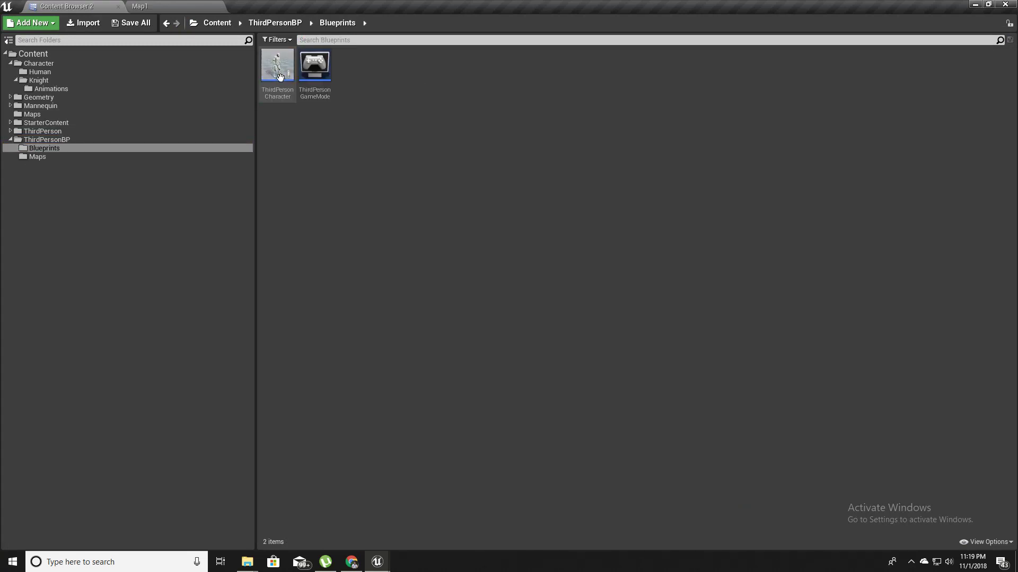
pyautogui.click(281, 65)
pyautogui.doubleClick(281, 67)
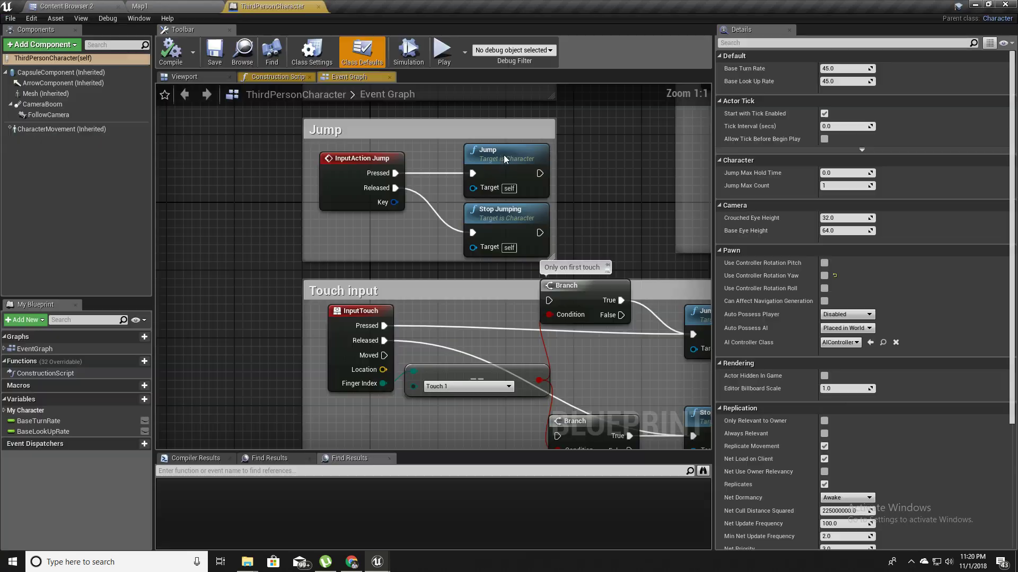
# Locate the Movement input comment group in the ThirdPersonCharacter Event Graph
pyautogui.moveTo(461, 272); pyautogui.dragTo(101, 226, button='right')
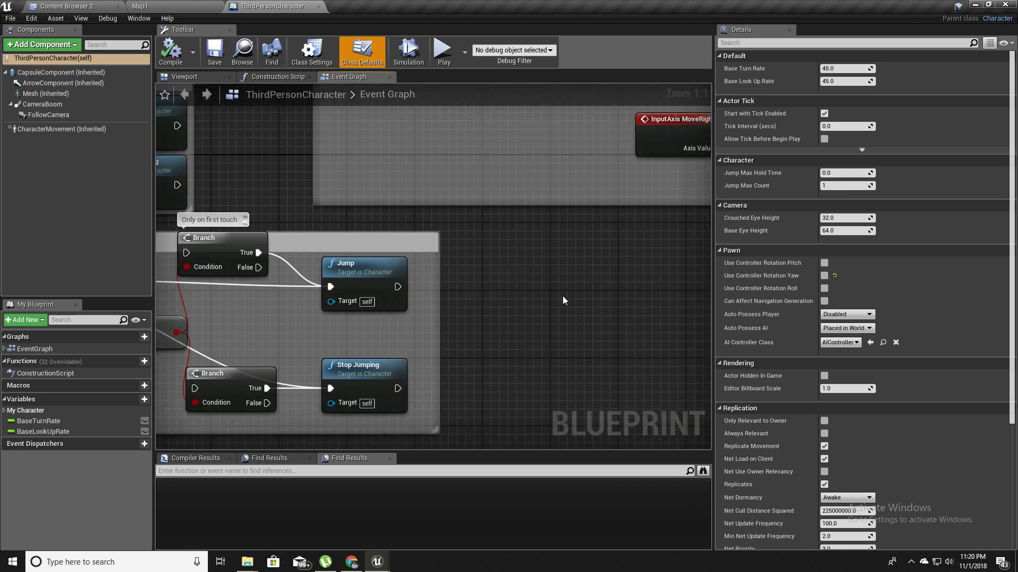
pyautogui.moveTo(563, 300); pyautogui.dragTo(404, 450, button='right')
pyautogui.scroll(-3, 496, 428)
pyautogui.moveTo(518, 411); pyautogui.dragTo(447, 449, button='right')
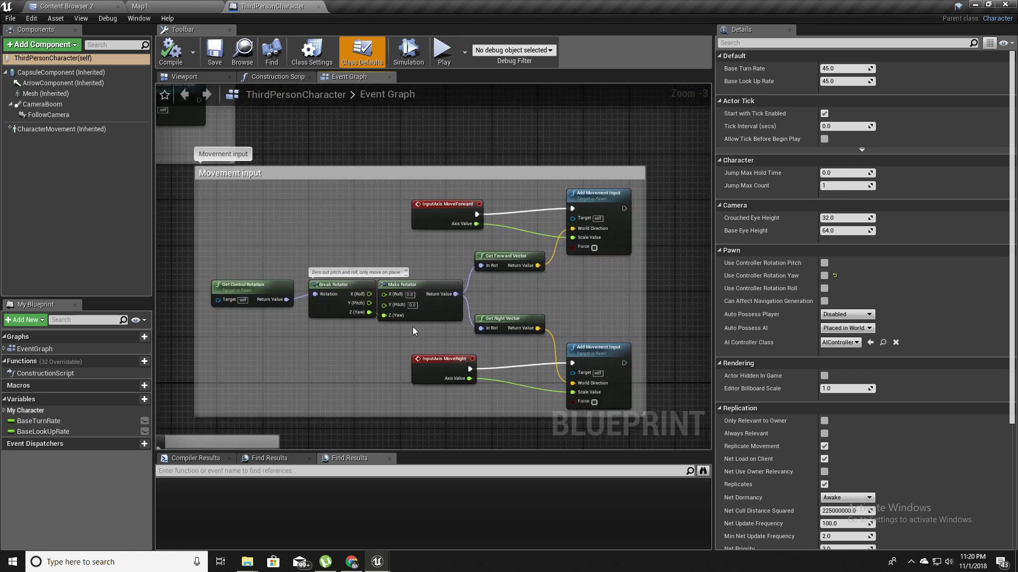
pyautogui.moveTo(415, 331)
pyautogui.mouseDown(button='right')
pyautogui.moveTo(380, 329)
pyautogui.moveTo(408, 316)
pyautogui.mouseUp(button='right')
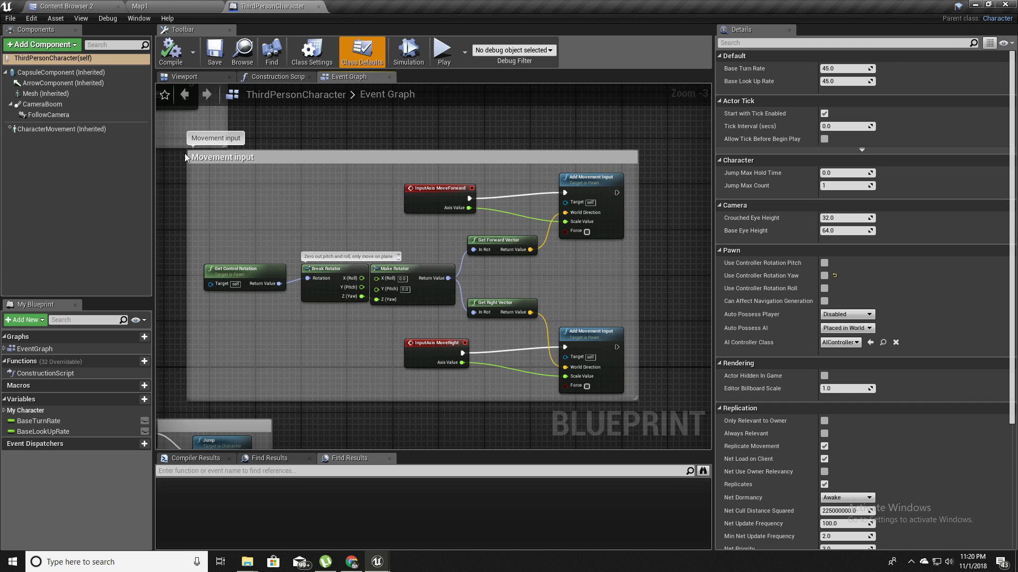
pyautogui.scroll(2, 323, 308)
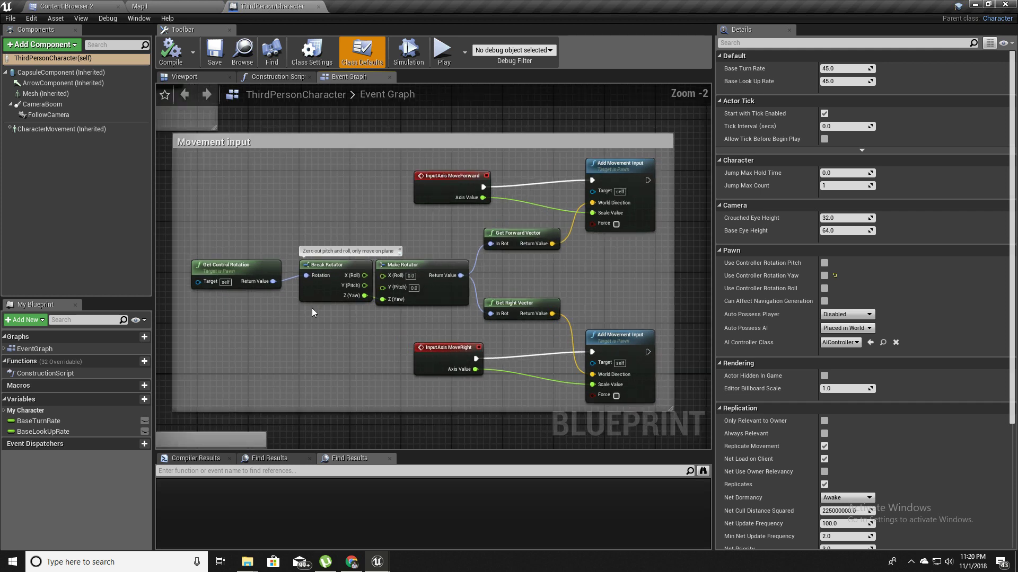
pyautogui.moveTo(318, 325); pyautogui.dragTo(224, 362, button='right')
# Examine how the MoveForward and MoveRight axis events, control rotation and direction vectors feed the Add Movement Input nodes
pyautogui.click(374, 197)
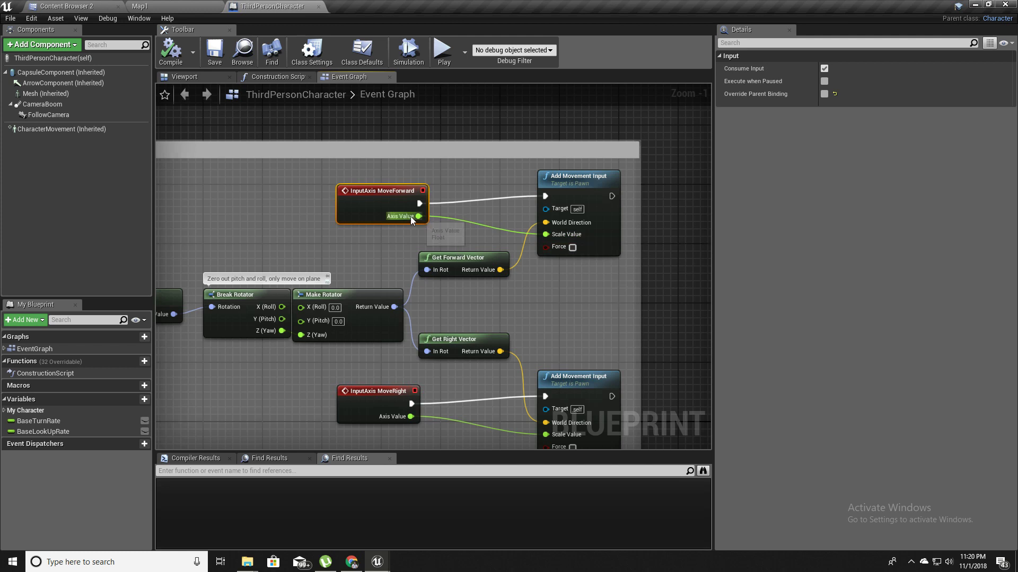
pyautogui.scroll(1, 411, 216)
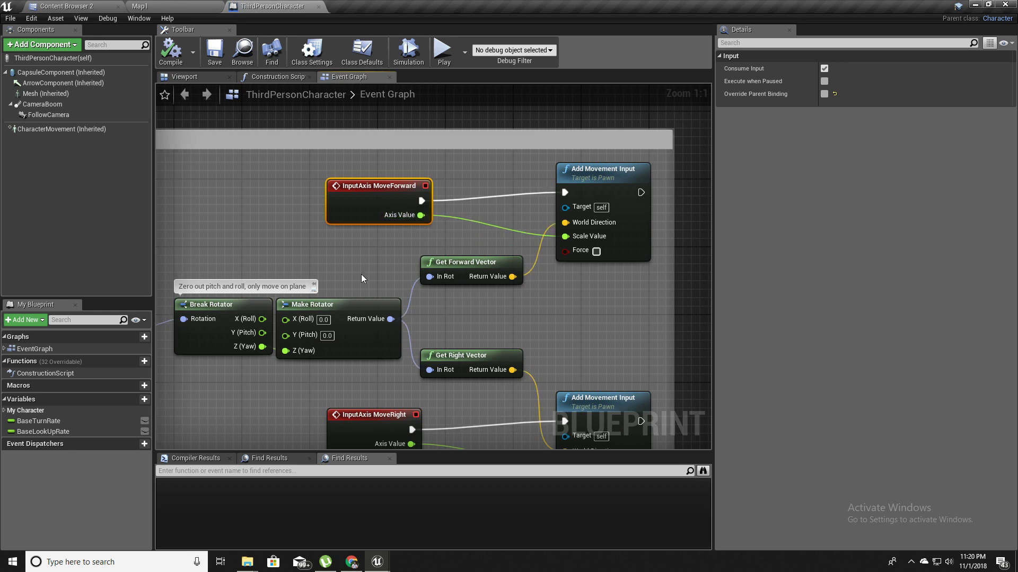
pyautogui.moveTo(372, 322); pyautogui.dragTo(379, 205, button='right')
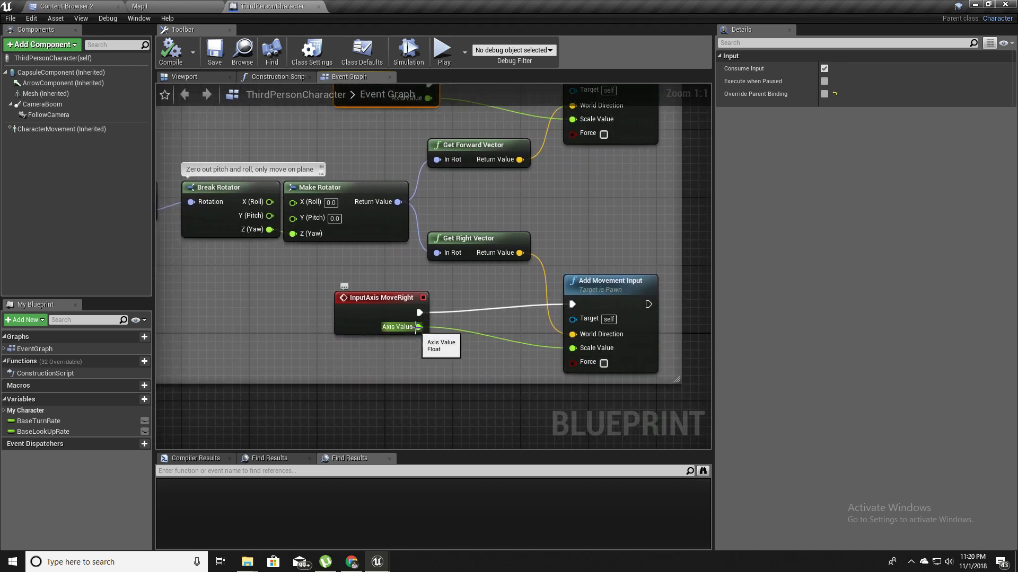
pyautogui.moveTo(397, 159); pyautogui.dragTo(384, 277, button='right')
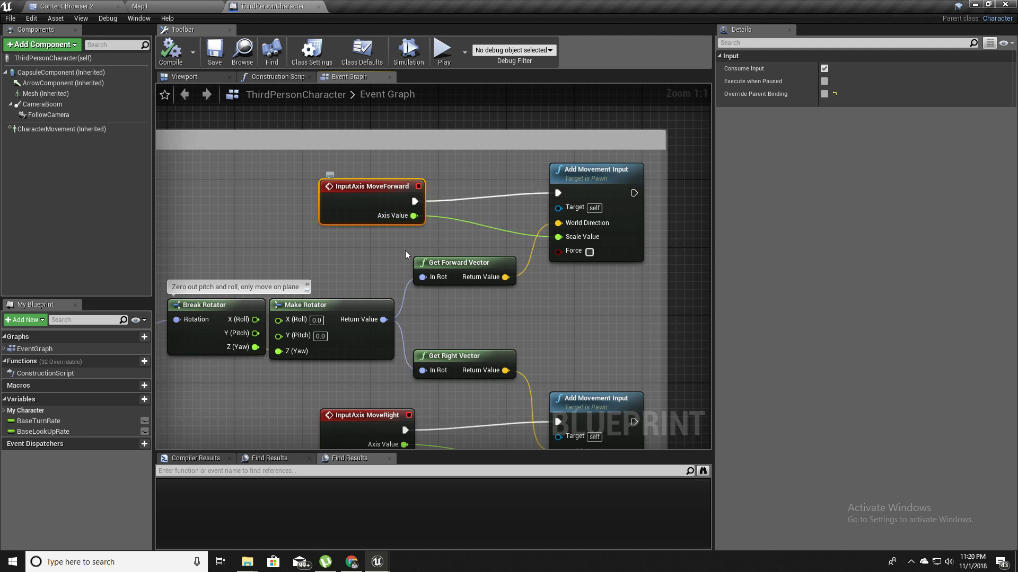
pyautogui.moveTo(405, 254); pyautogui.dragTo(412, 91, button='right')
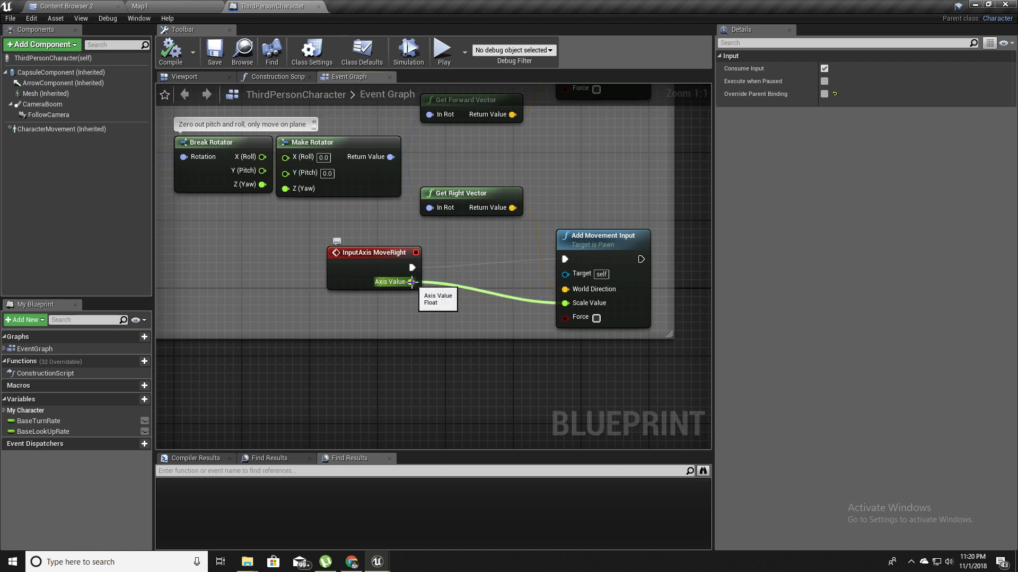
pyautogui.moveTo(602, 189); pyautogui.dragTo(685, 267, button='right')
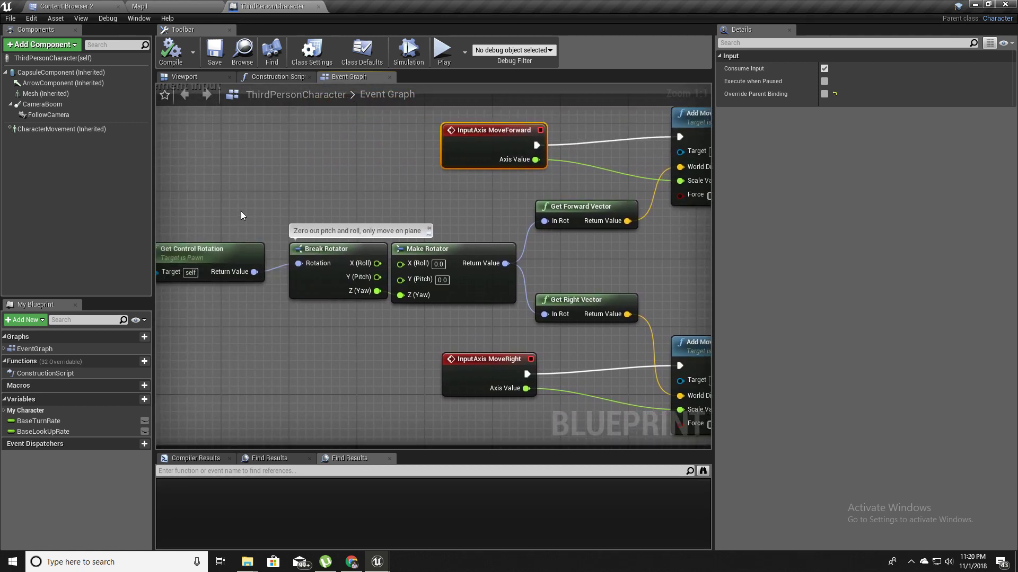
pyautogui.moveTo(448, 189); pyautogui.dragTo(343, 223, button='right')
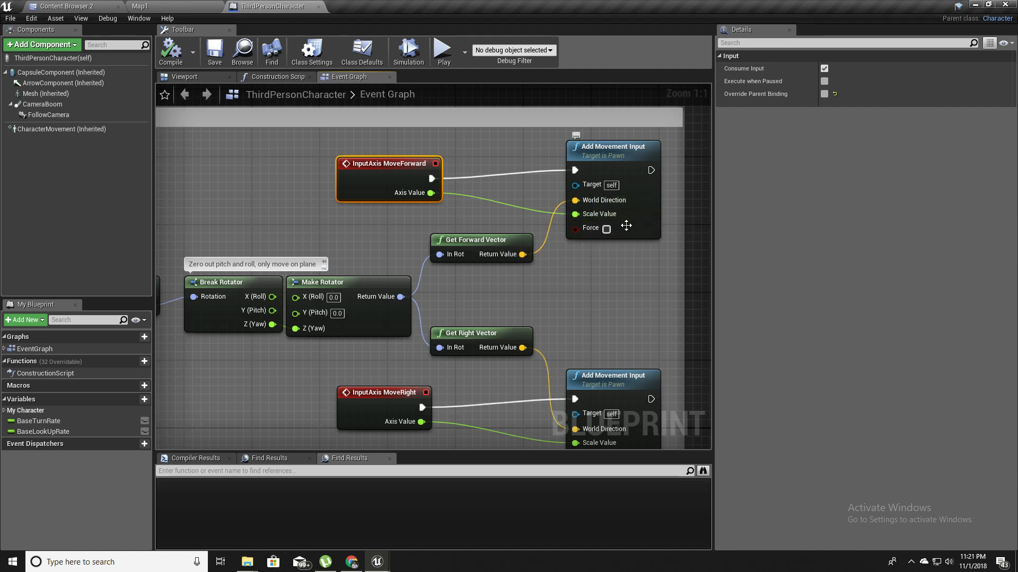
pyautogui.moveTo(528, 291); pyautogui.dragTo(607, 273, button='right')
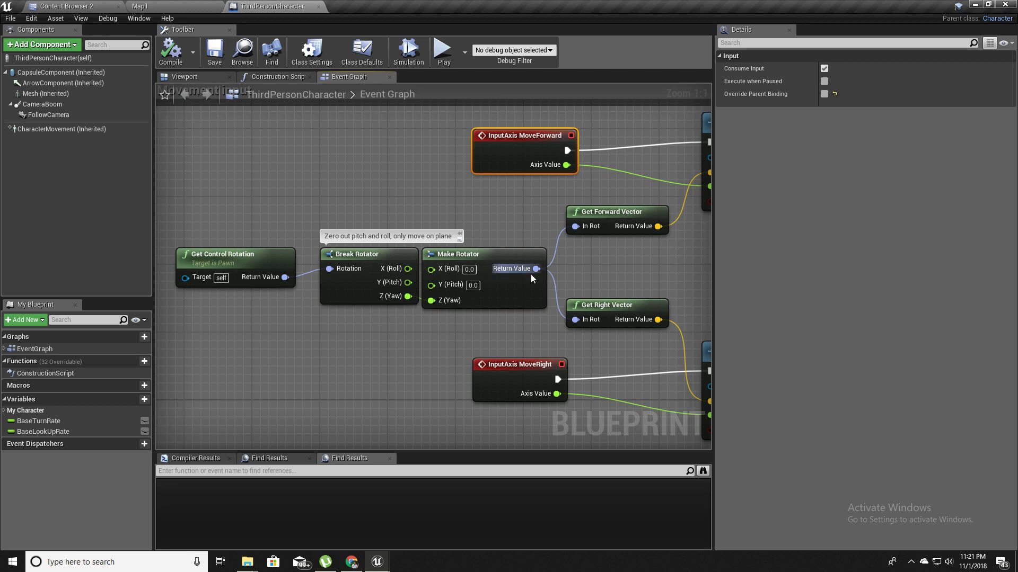
pyautogui.scroll(-2, 530, 275)
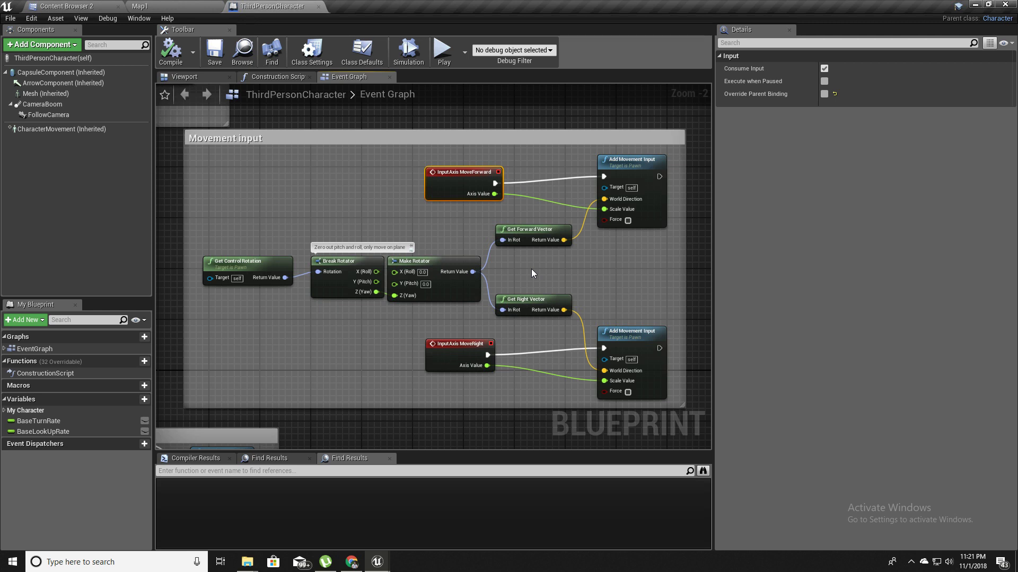
pyautogui.moveTo(559, 266); pyautogui.dragTo(551, 275, button='right')
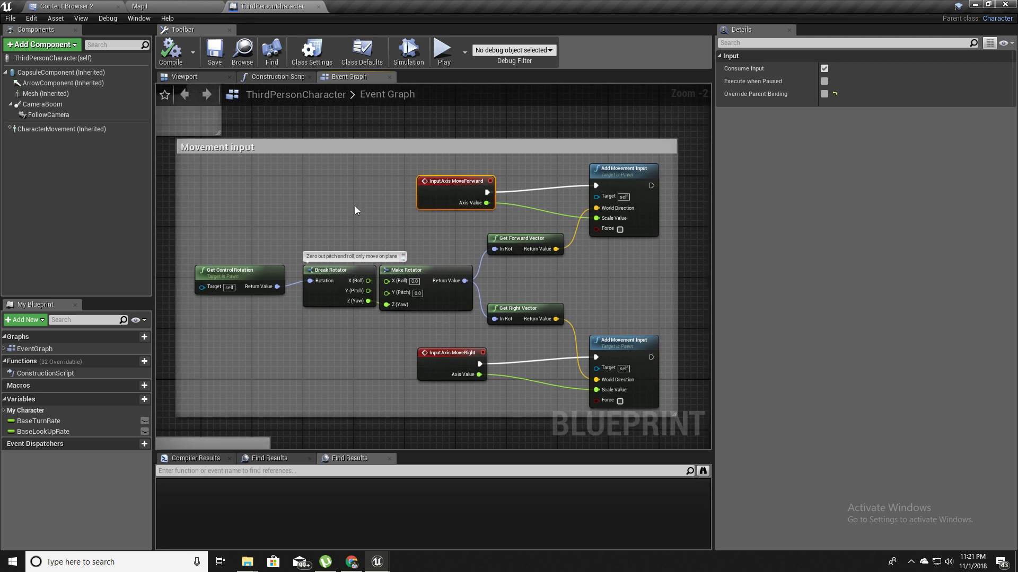
# Copy the whole Movement input group with its nodes and open the Ch_Human blueprint from the Character/Human folder
pyautogui.moveTo(169, 139); pyautogui.dragTo(684, 425)
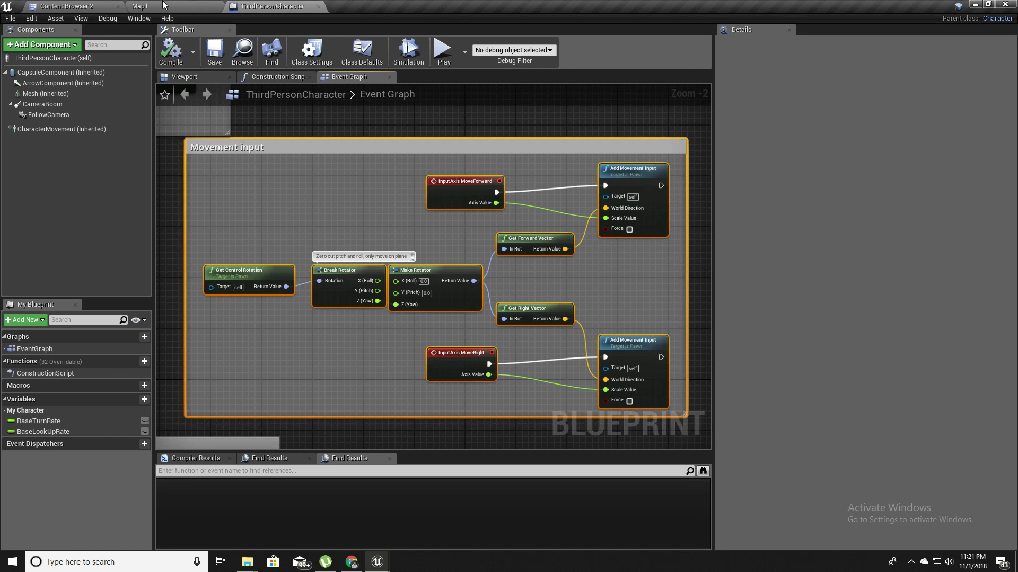
pyautogui.click(90, 6)
pyautogui.click(48, 80)
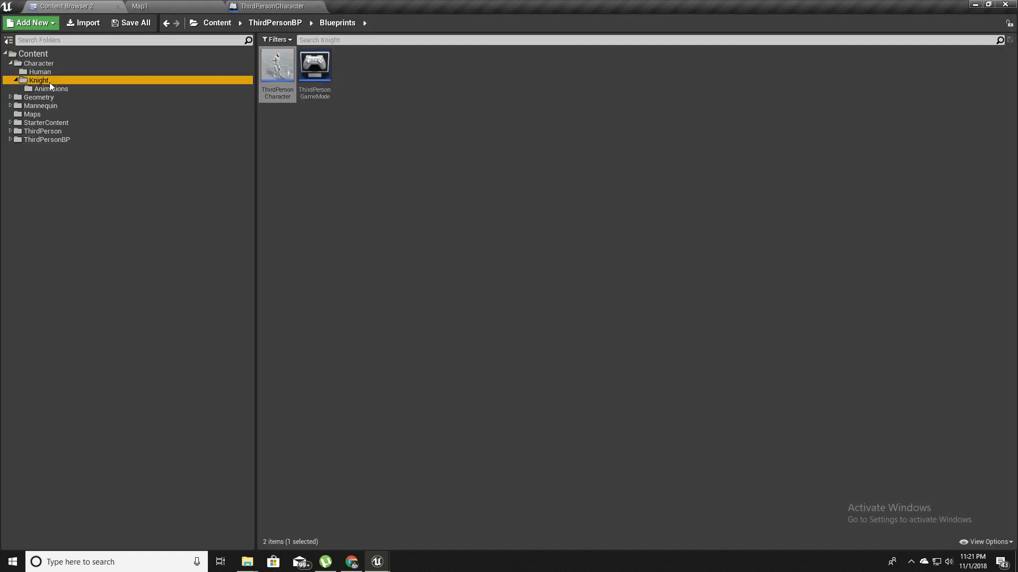
pyautogui.click(40, 72)
pyautogui.click(278, 65)
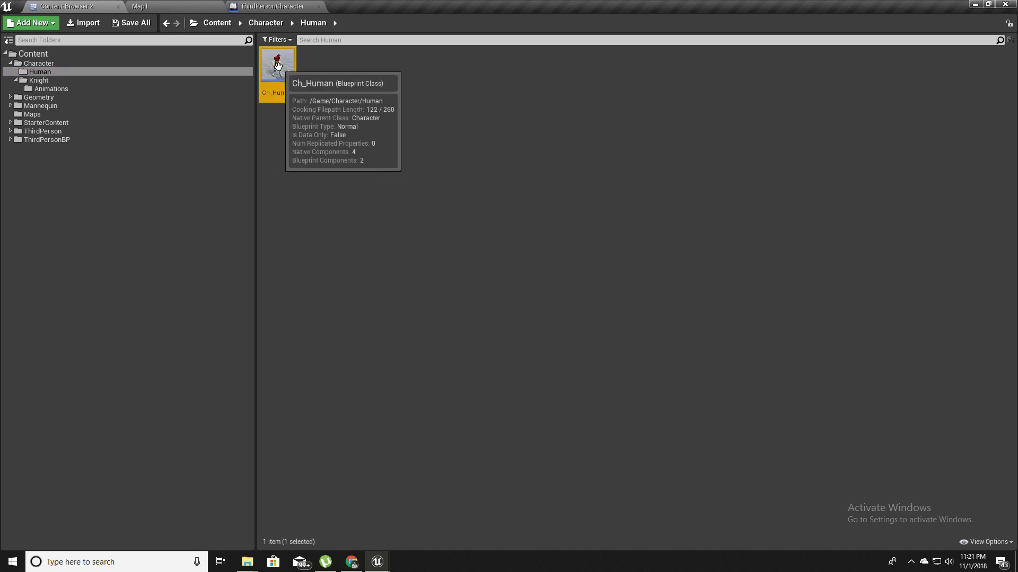
pyautogui.doubleClick(277, 65)
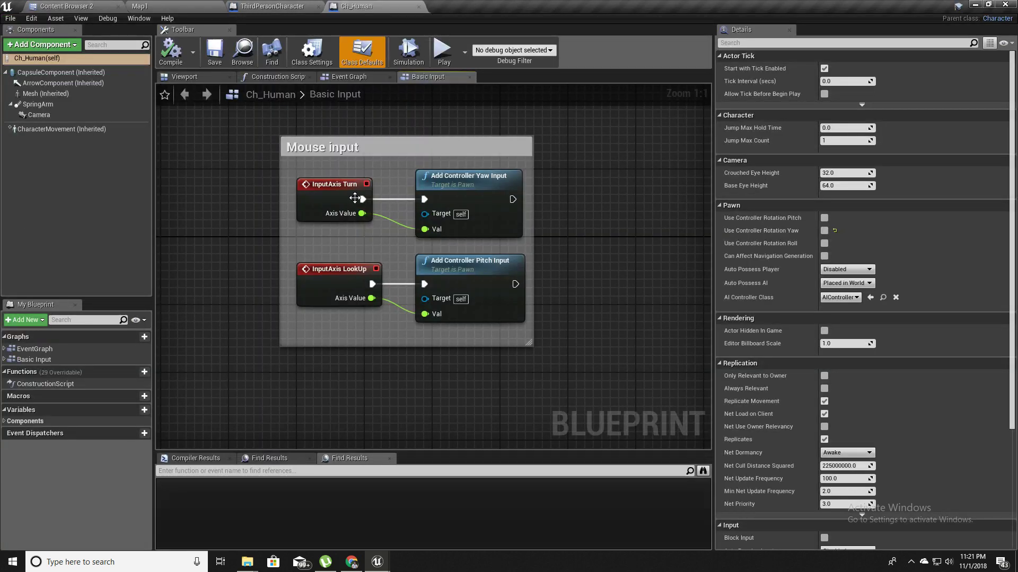
# Paste the Movement input group into Ch_Human's Basic Input graph and place it beside the Mouse input group without overlap
pyautogui.moveTo(560, 183); pyautogui.dragTo(454, 179, button='right')
pyautogui.scroll(-5, 456, 181)
pyautogui.moveTo(514, 200); pyautogui.dragTo(374, 227, button='right')
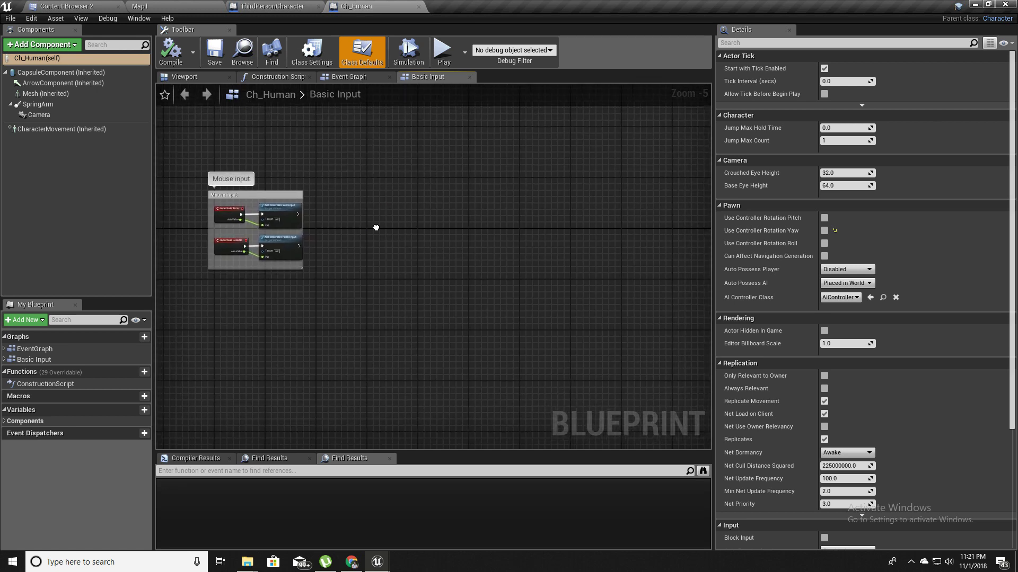
pyautogui.hotkey('ctrl', 'v')
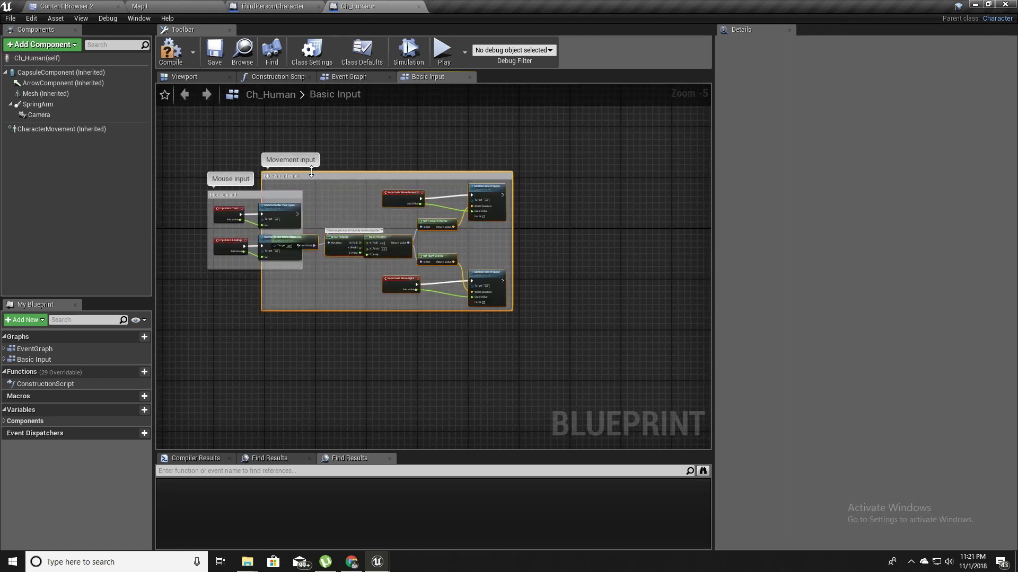
pyautogui.moveTo(313, 173); pyautogui.dragTo(391, 195)
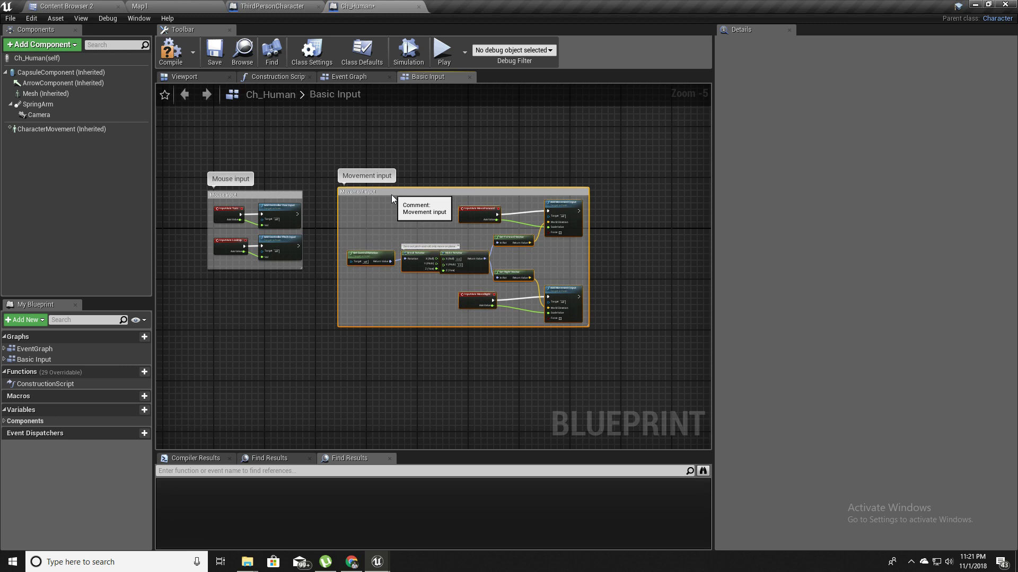
# Play-test Map1 to check how the Ch_Human character moves with the copied movement input, and end the play session
pyautogui.scroll(2, 415, 247)
pyautogui.scroll(1, 464, 219)
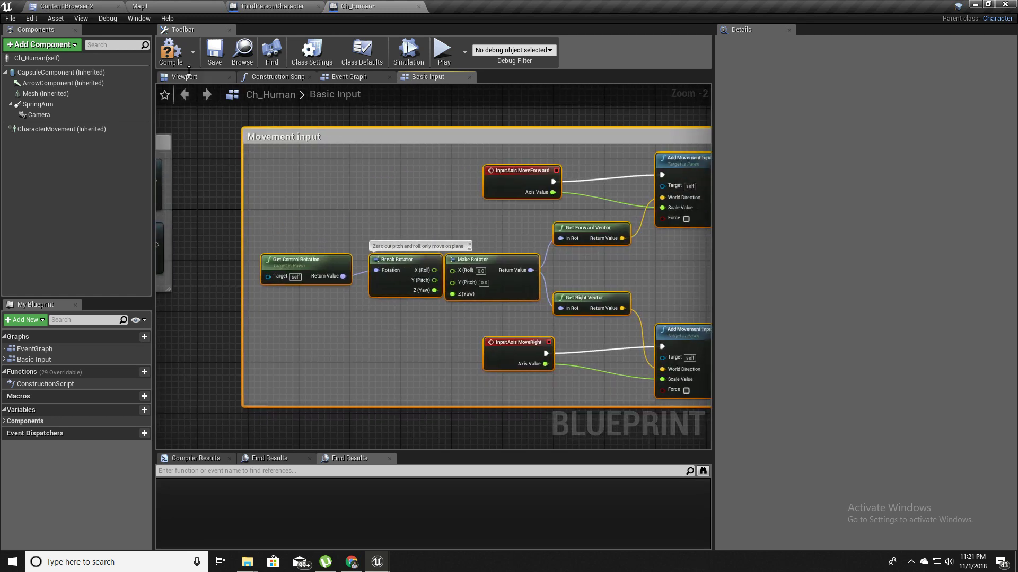
pyautogui.click(199, 6)
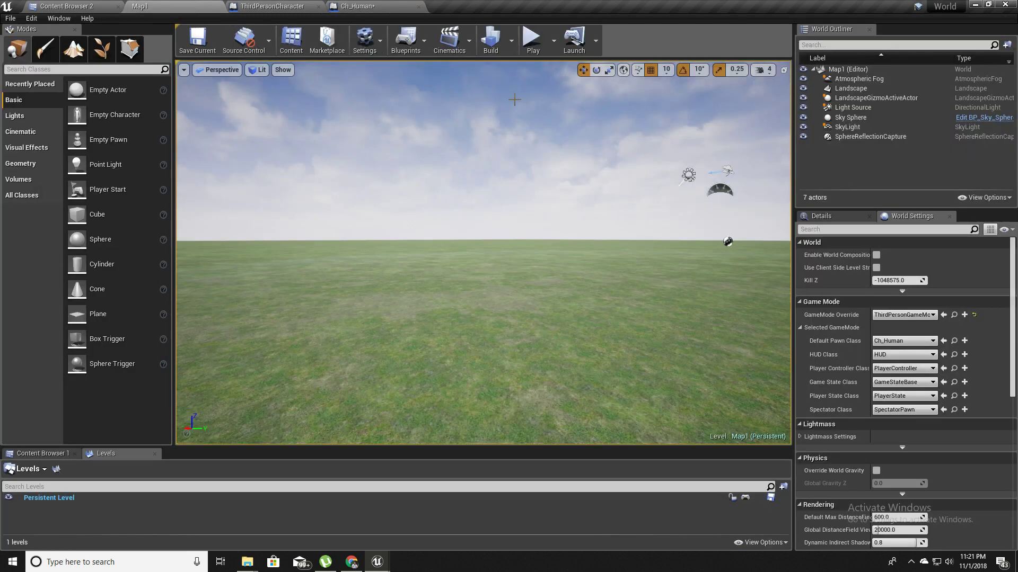
pyautogui.click(531, 38)
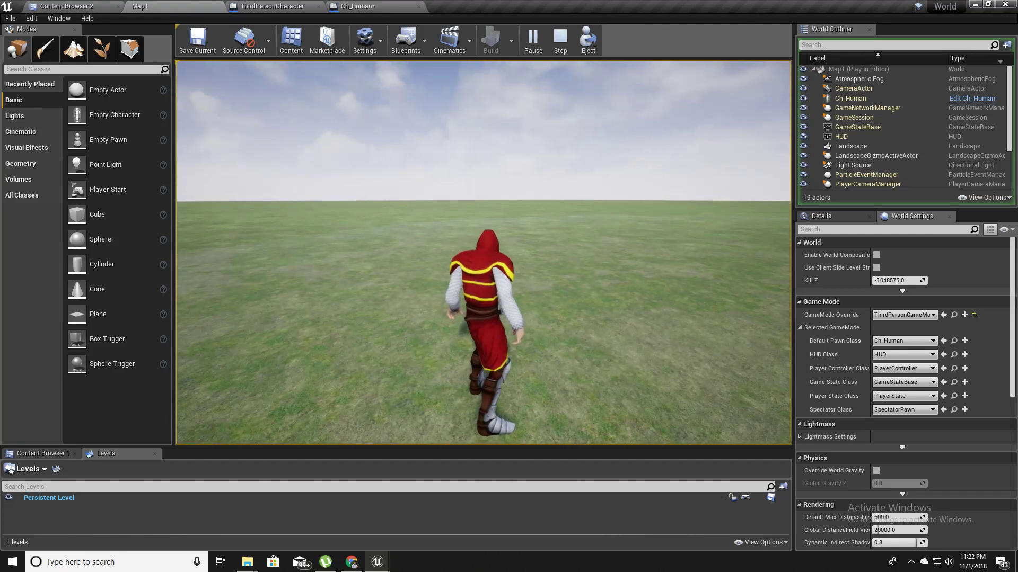
pyautogui.press('Escape')
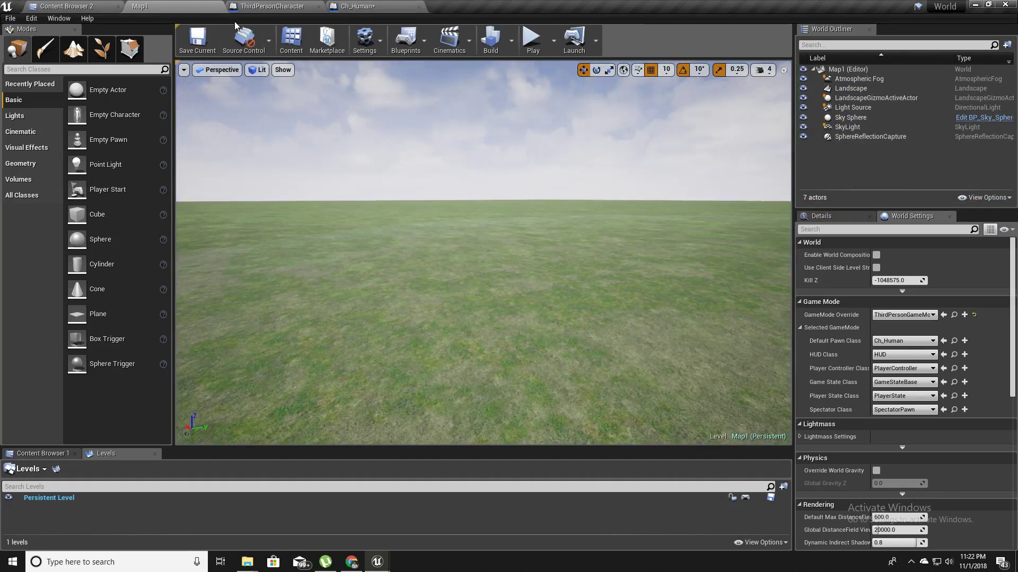
# Switch to the Mixamo page in Chrome and search the animations for "walk"
pyautogui.click(351, 563)
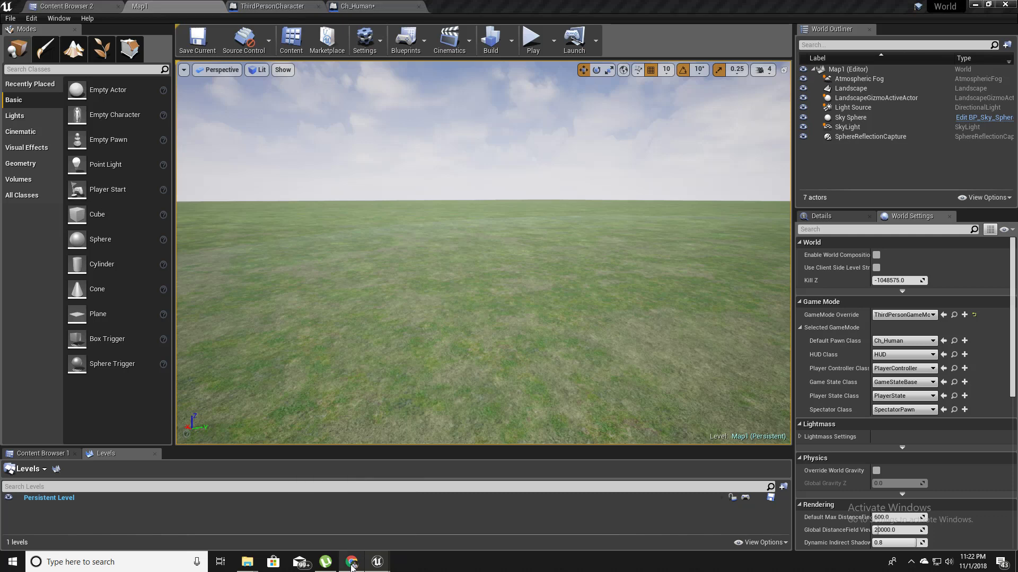
pyautogui.click(173, 5)
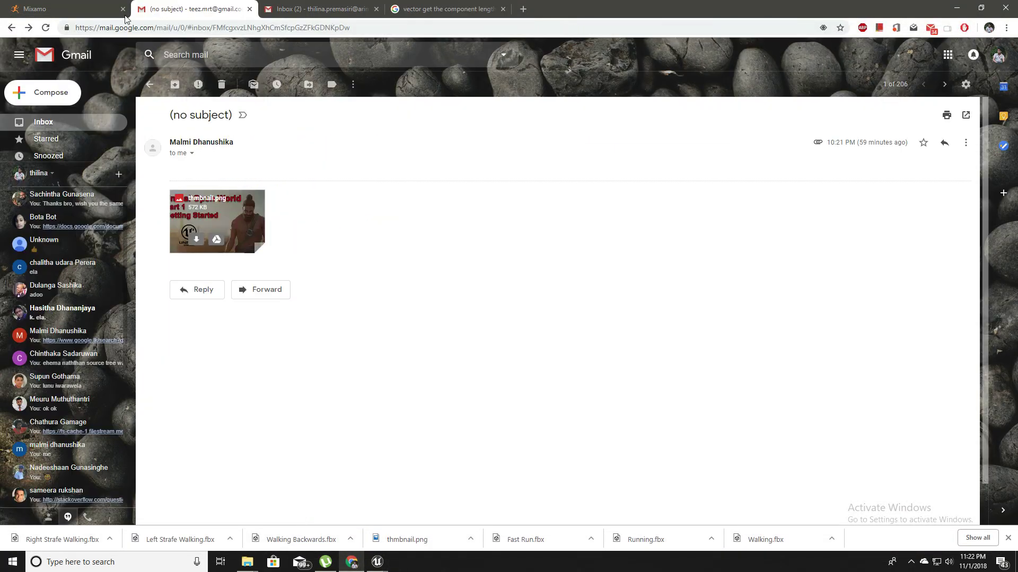
pyautogui.click(101, 9)
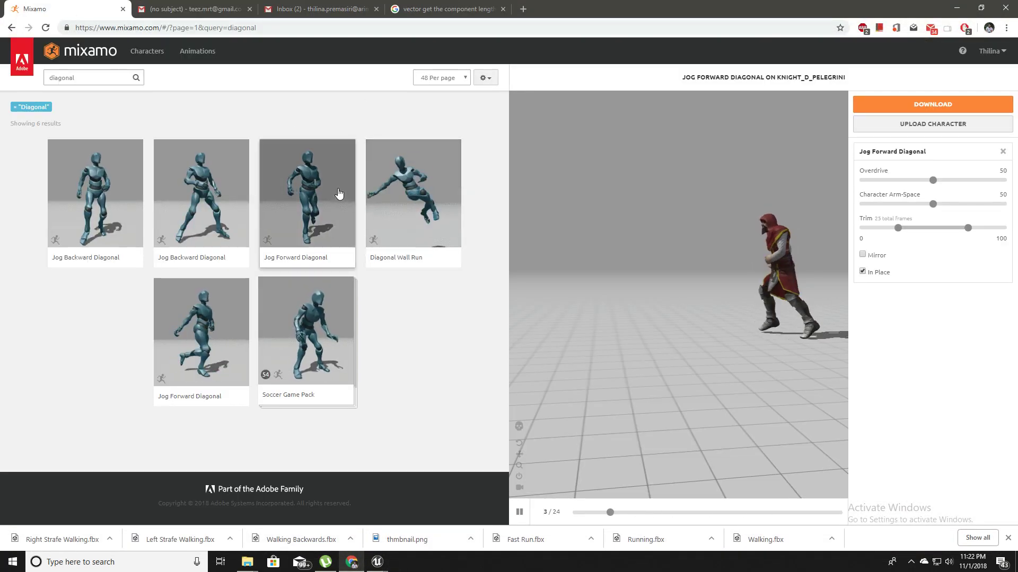
pyautogui.click(81, 78)
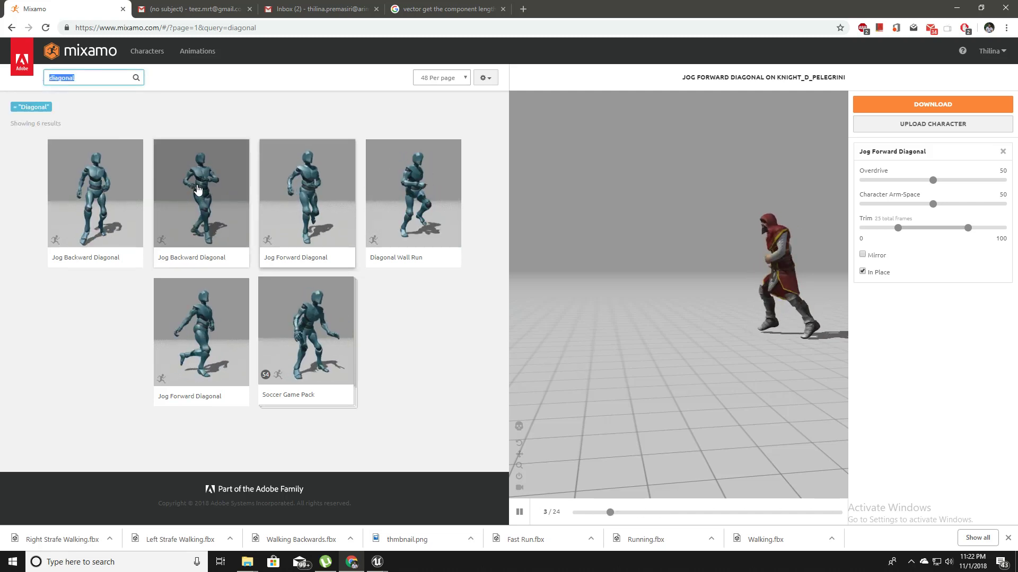
pyautogui.write('alk')
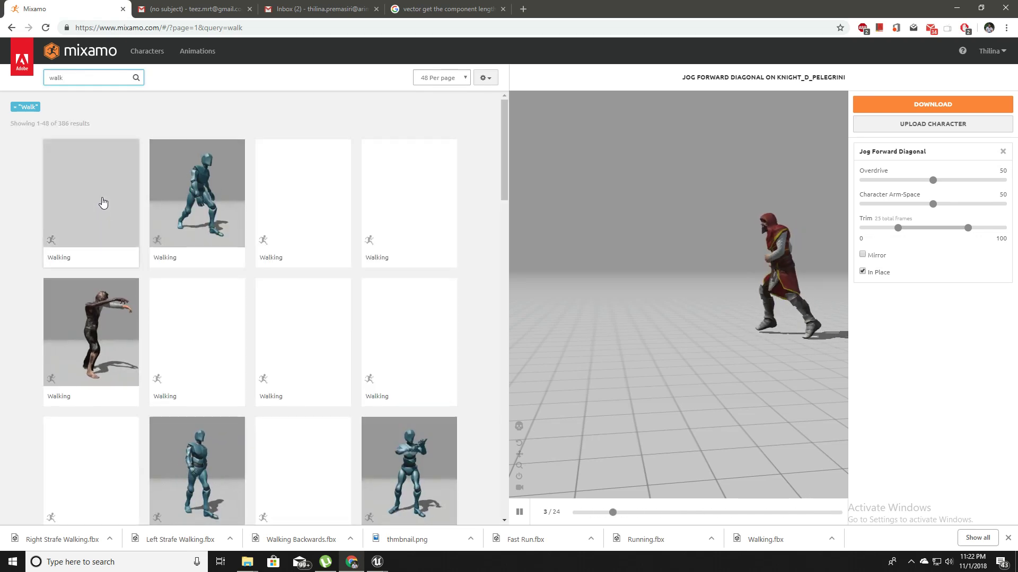
# Browse the walk results, apply the swaggering Walking animation in the first row to the knight and enable In Place
pyautogui.scroll(-1, 317, 257)
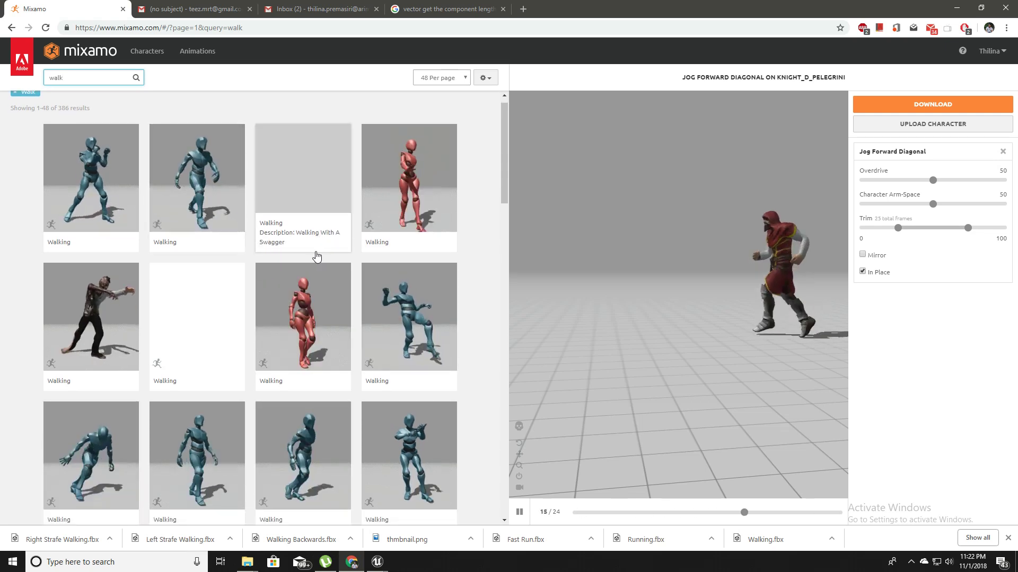
pyautogui.scroll(-1, 317, 257)
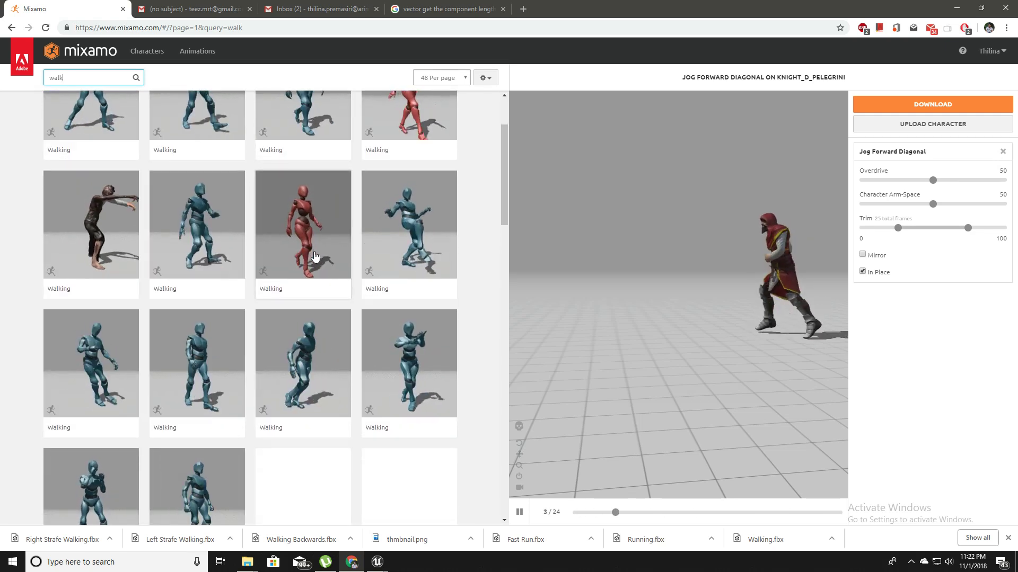
pyautogui.scroll(-3, 315, 256)
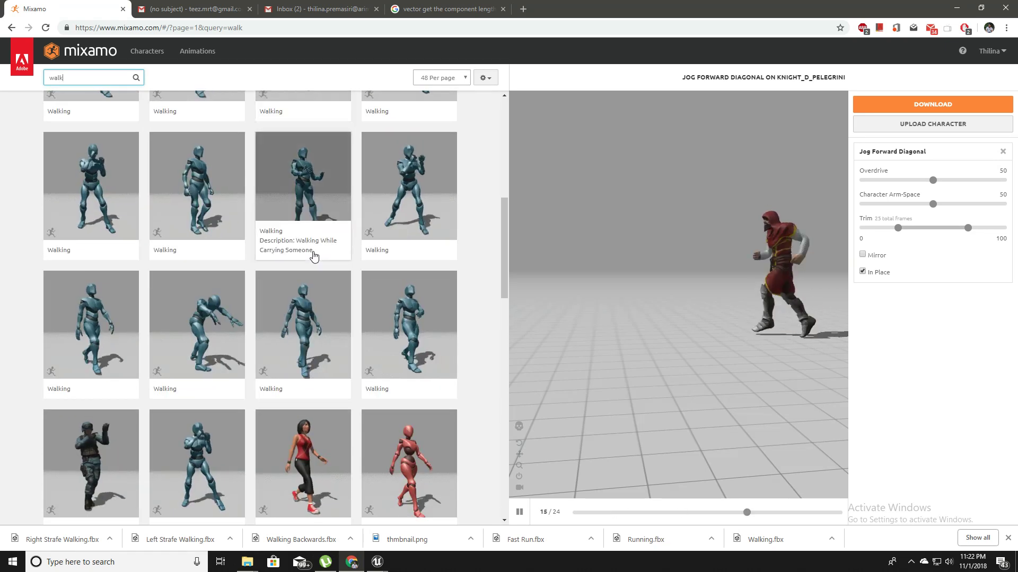
pyautogui.scroll(-5, 315, 257)
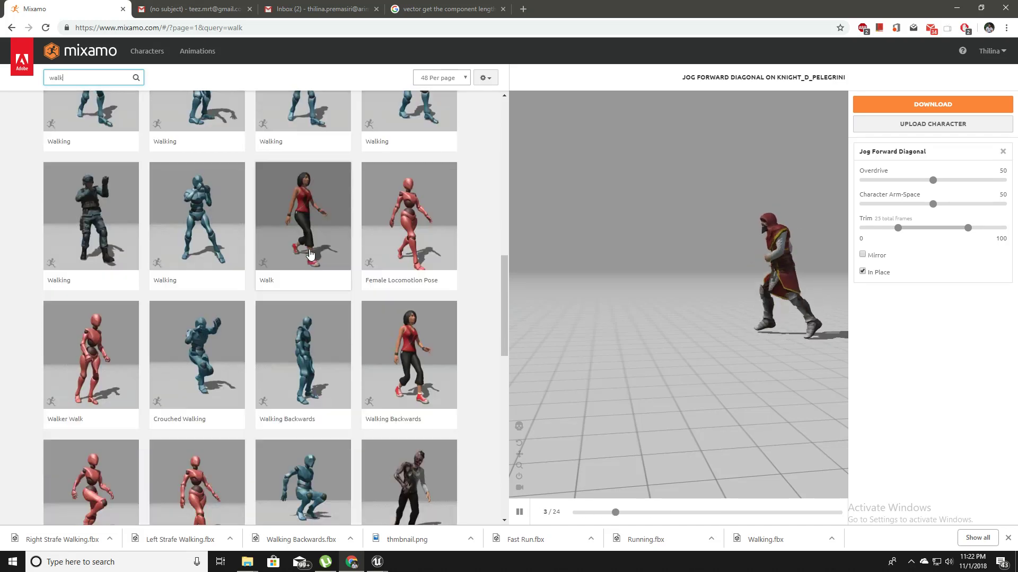
pyautogui.scroll(-2, 311, 255)
pyautogui.scroll(14, 311, 255)
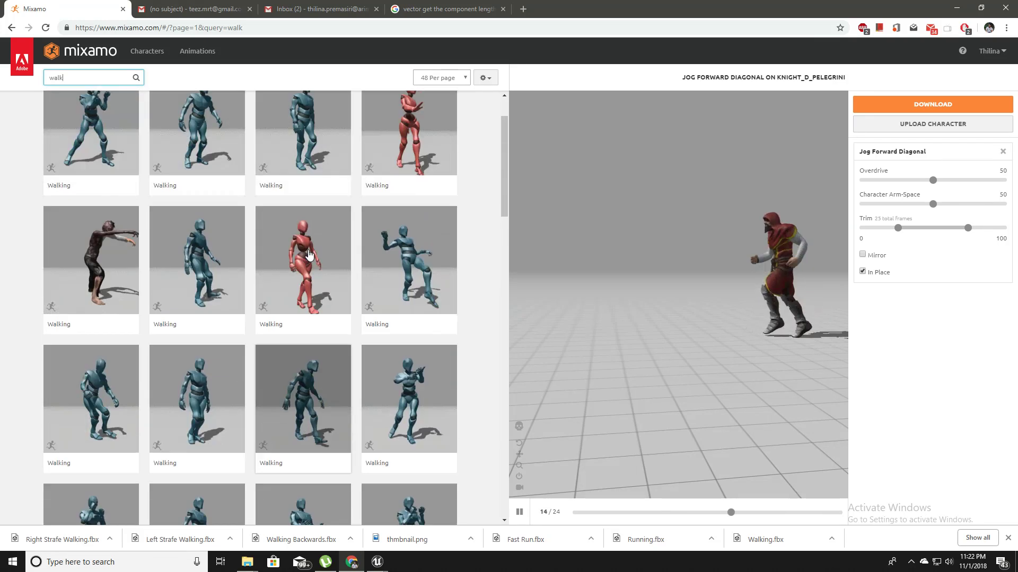
pyautogui.scroll(2, 310, 255)
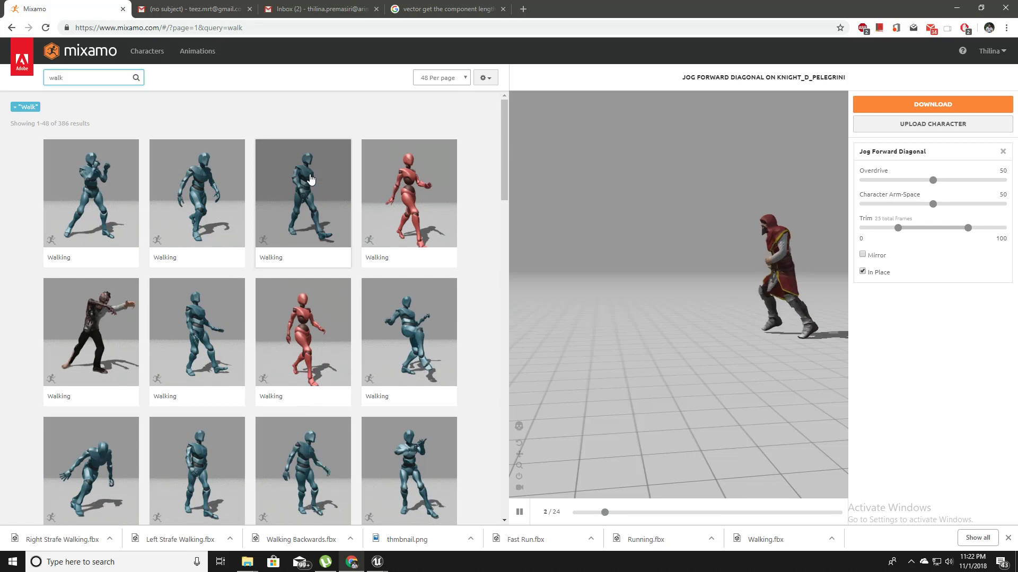
pyautogui.click(285, 195)
pyautogui.scroll(-5, 283, 241)
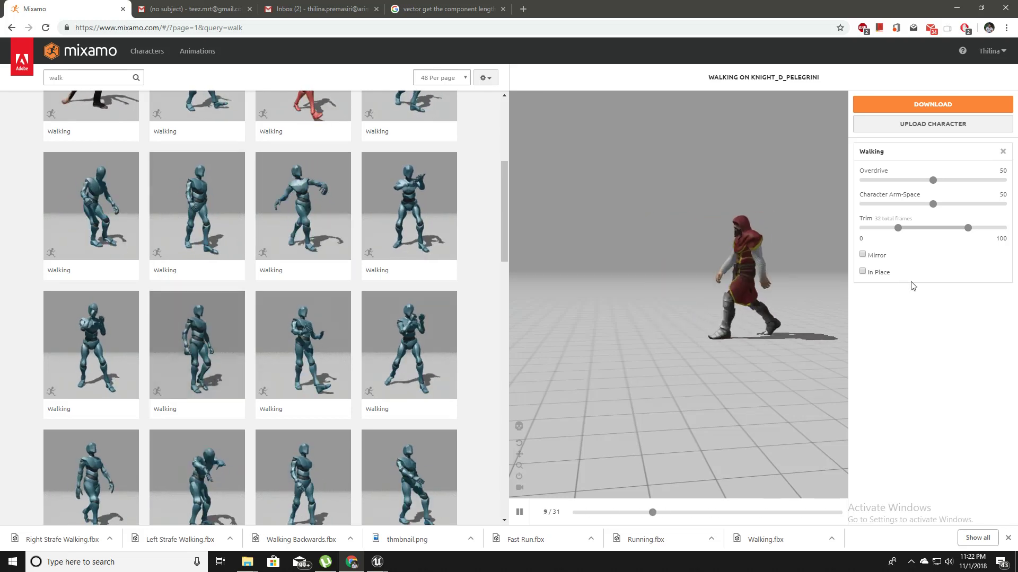
pyautogui.click(863, 271)
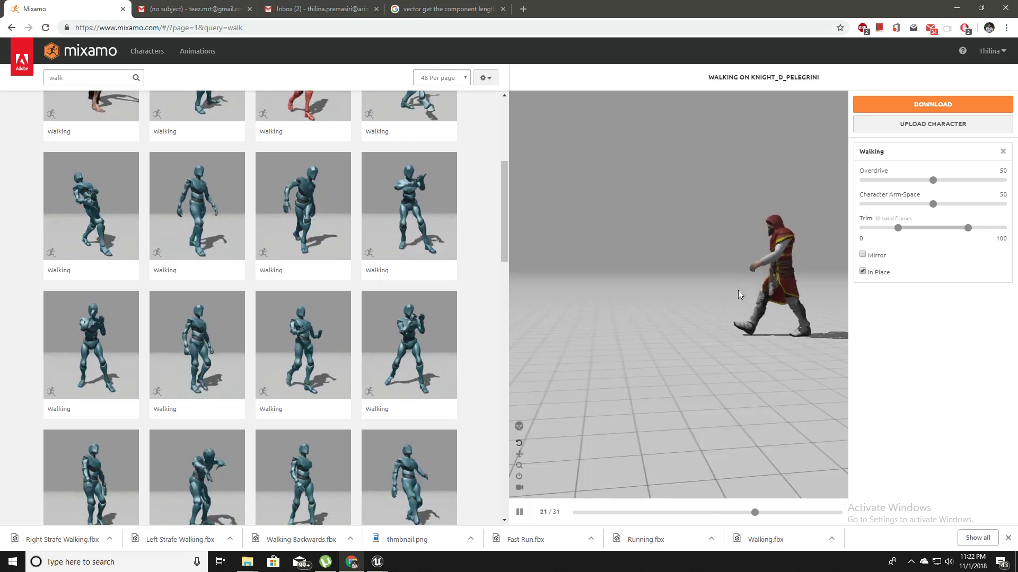
# Inspect the knight's walking preview up close and review its FBX download settings with Without Skin, without downloading
pyautogui.moveTo(750, 291); pyautogui.dragTo(662, 302, button='right')
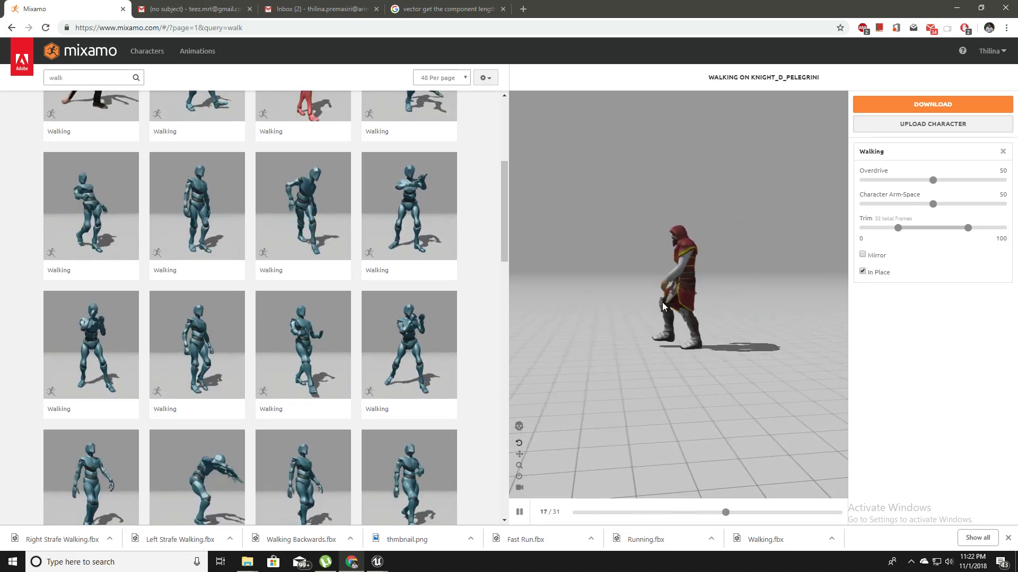
pyautogui.scroll(3, 663, 301)
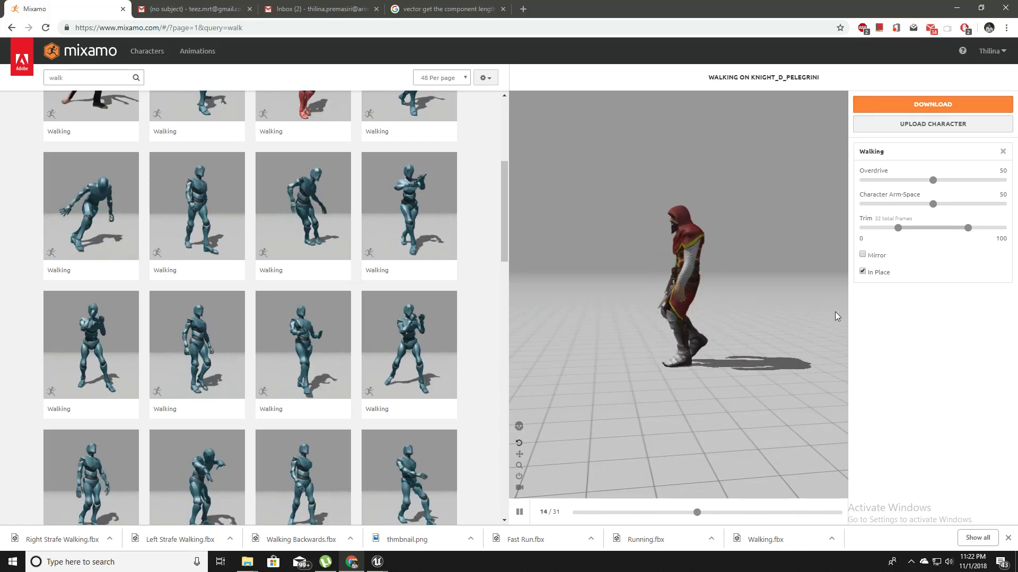
pyautogui.click(919, 105)
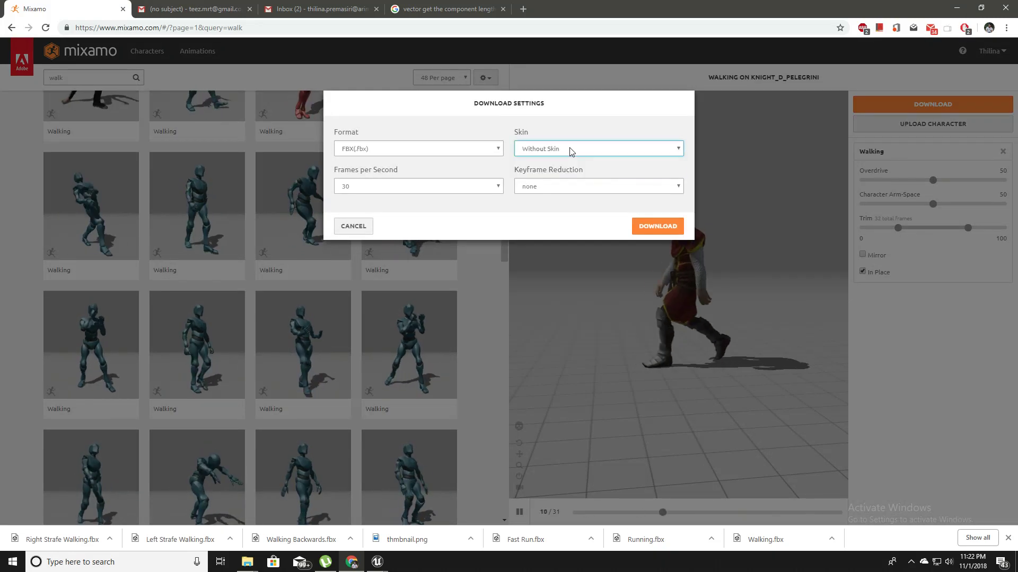
pyautogui.click(354, 226)
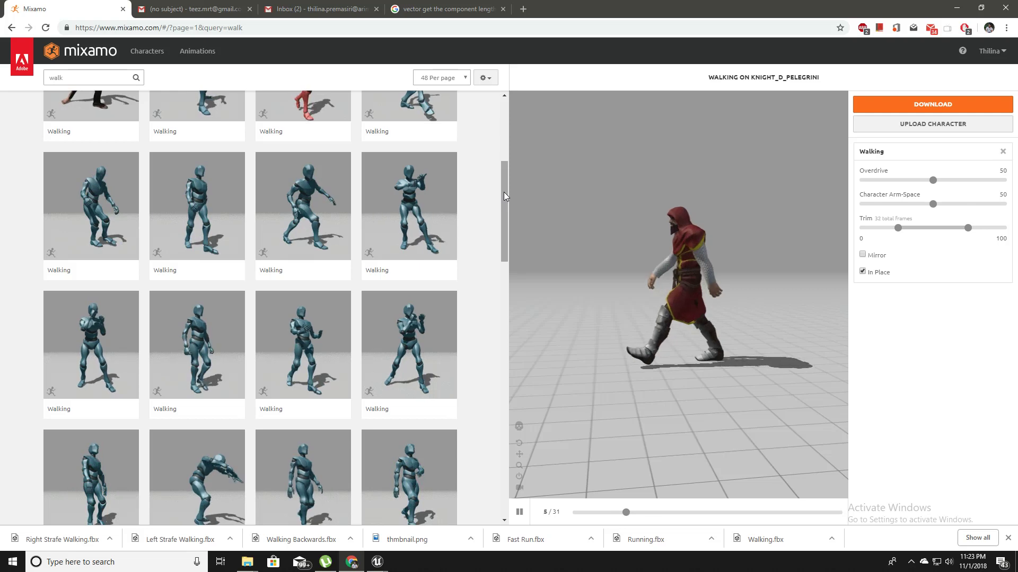
# Search the animations for "run", apply the Running animation beside Wall Run to the knight and enable In Place
pyautogui.moveTo(503, 192); pyautogui.dragTo(507, 122)
pyautogui.moveTo(87, 78); pyautogui.dragTo(7, 69)
pyautogui.write('run')
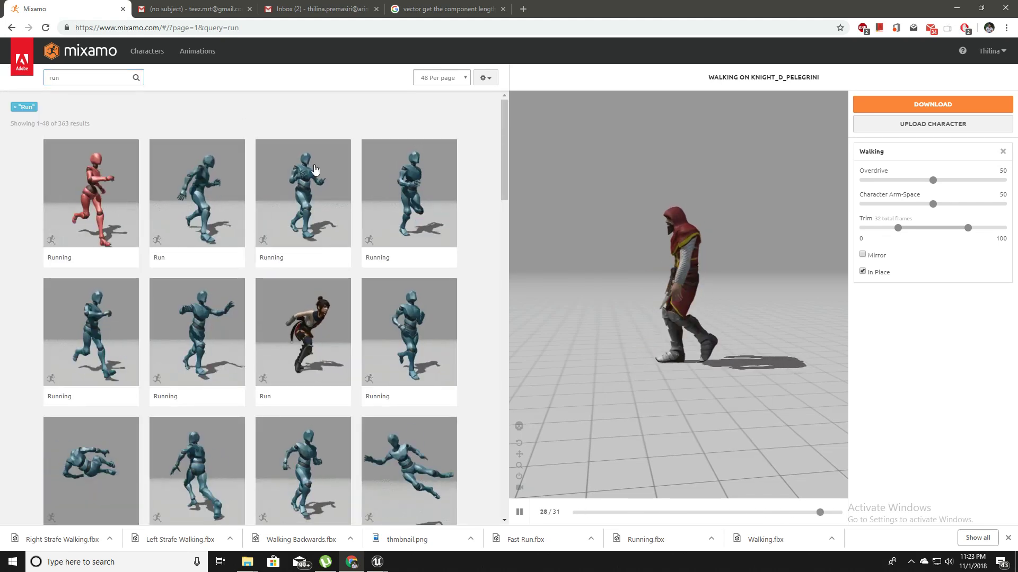
pyautogui.scroll(-3, 370, 219)
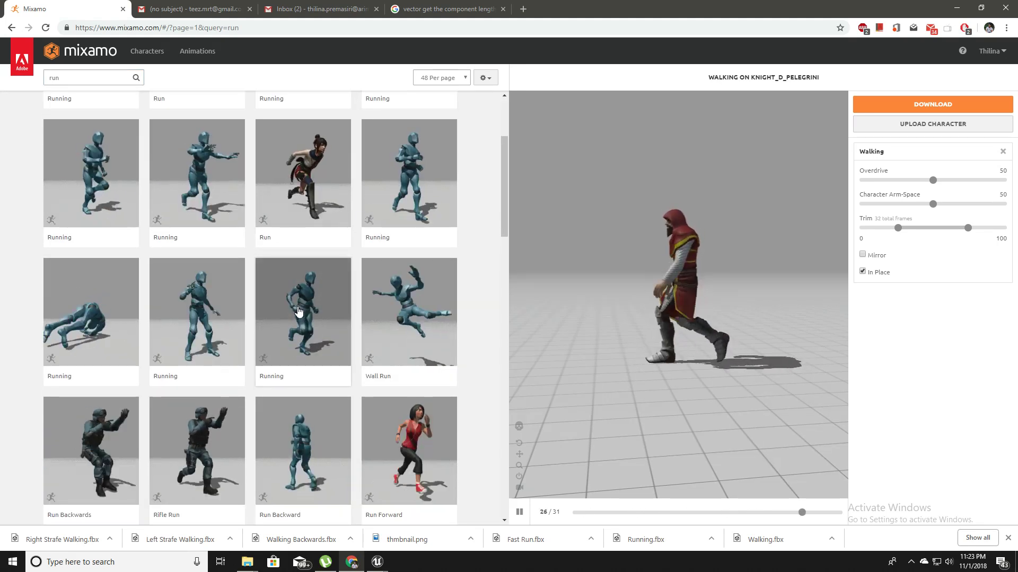
pyautogui.click(298, 312)
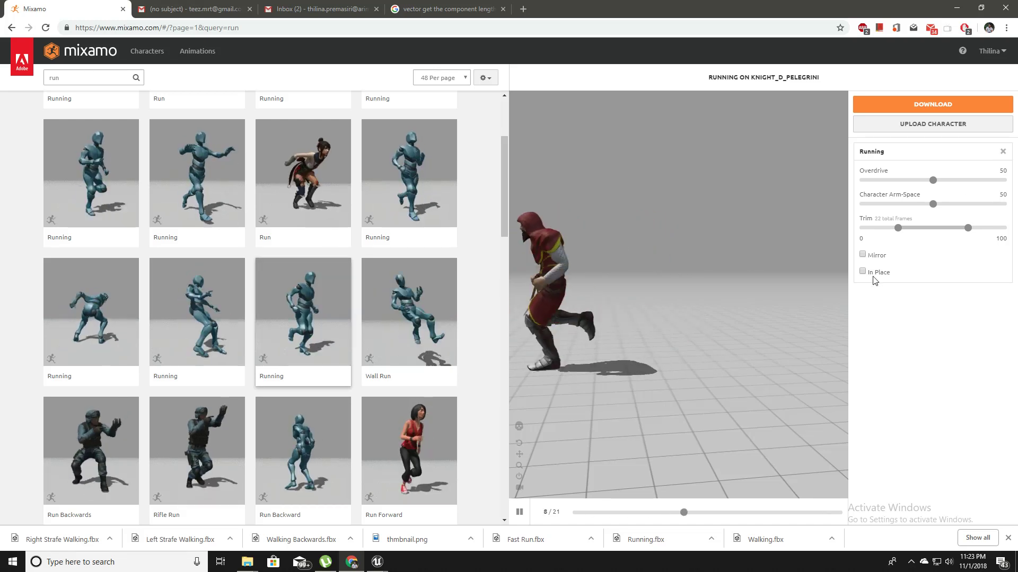
pyautogui.click(862, 272)
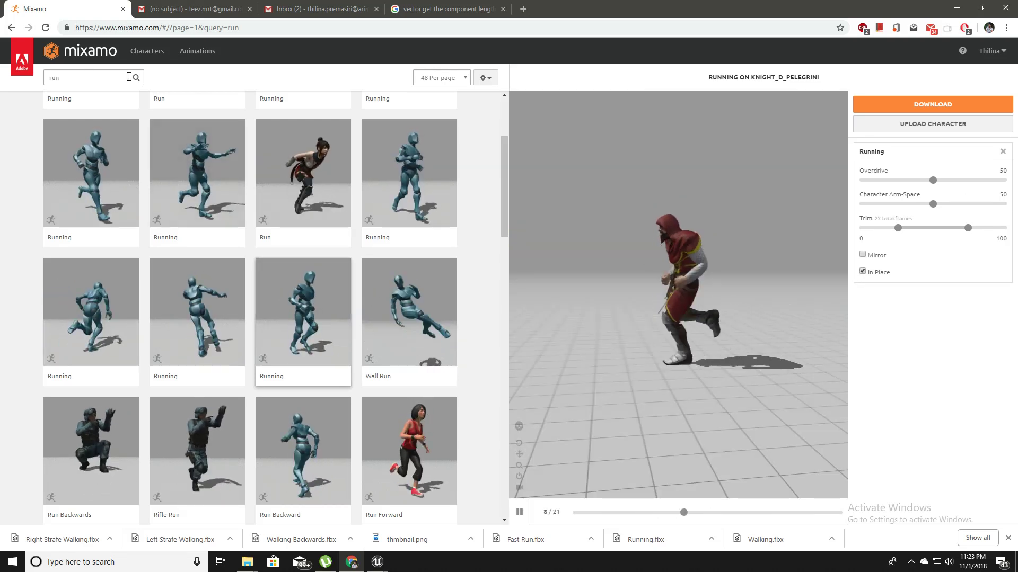
# Search the animations for "fast run", apply the Fast Run animation to the knight and enable In Place
pyautogui.click(129, 76)
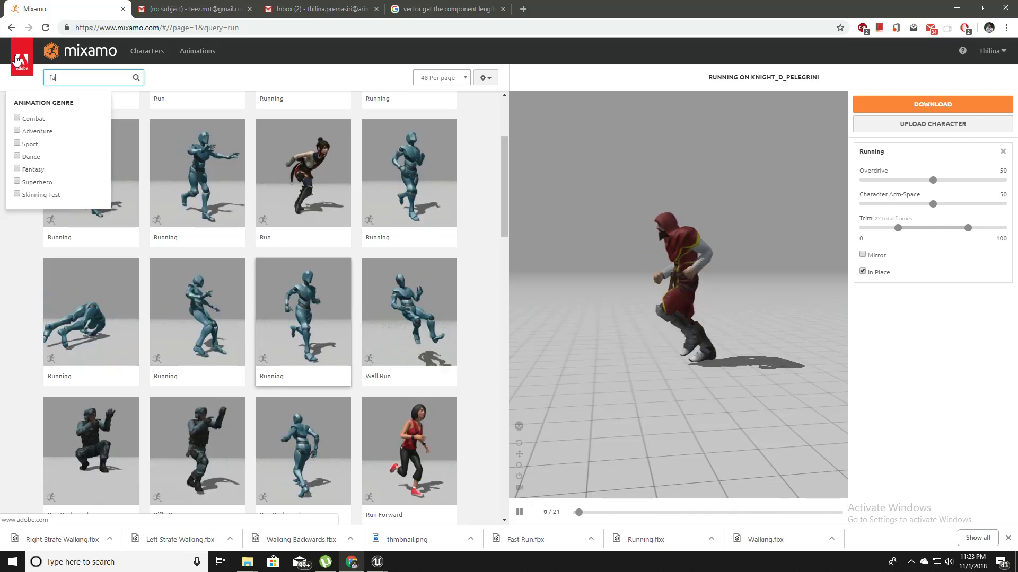
pyautogui.write('fast run')
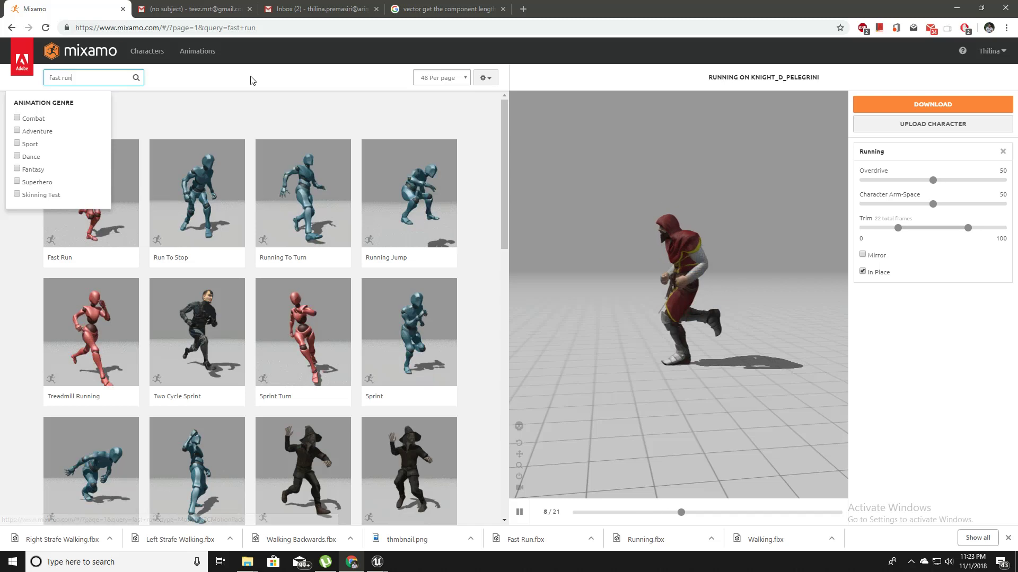
pyautogui.press('Return')
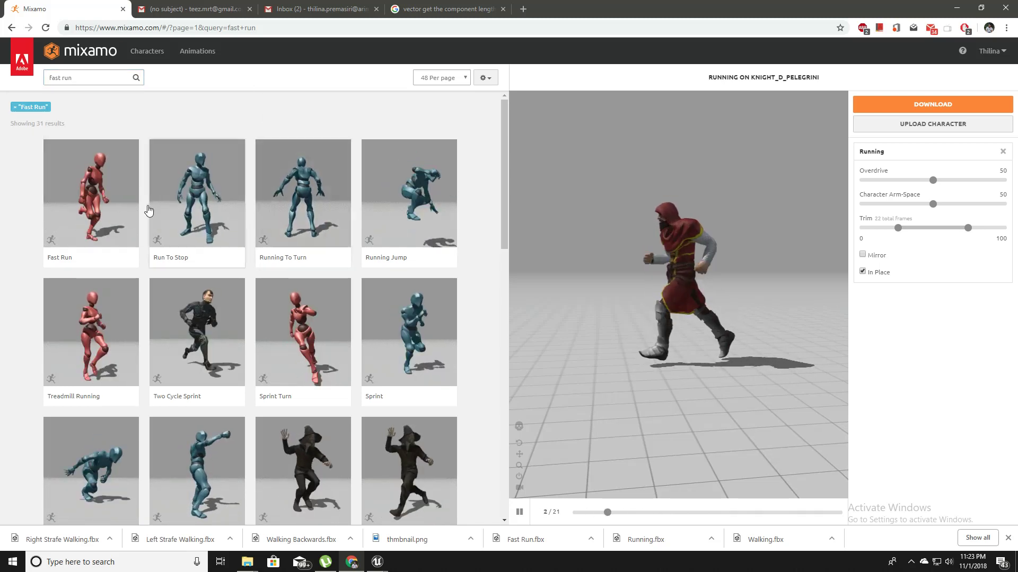
pyautogui.click(111, 208)
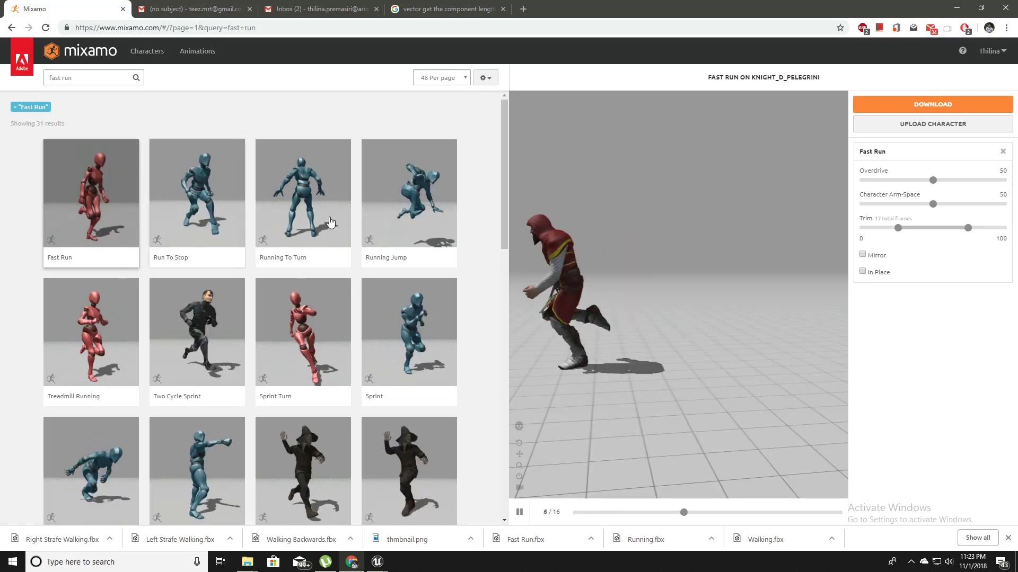
pyautogui.click(863, 272)
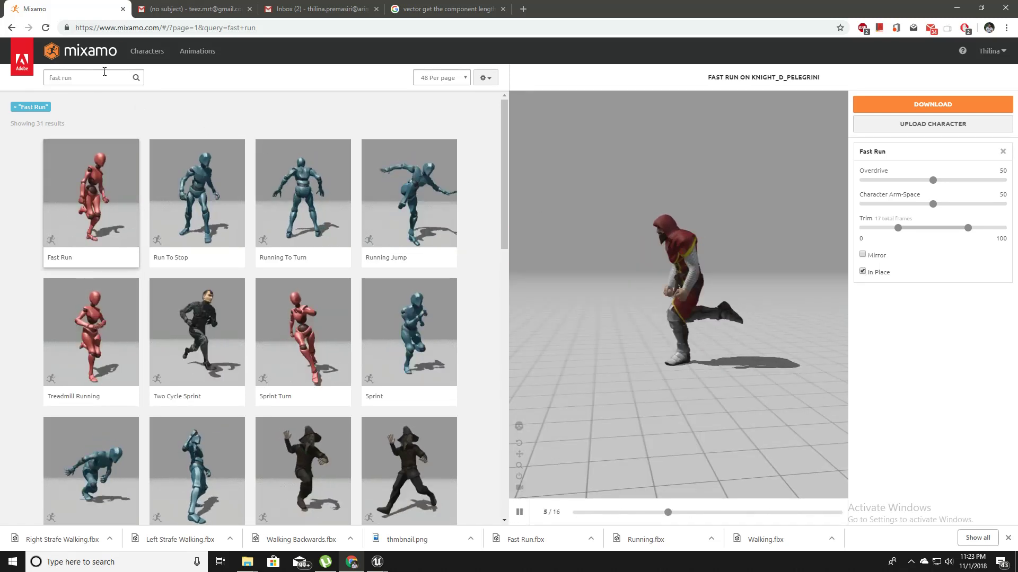
# Search the animations for "walk left"
pyautogui.click(60, 77)
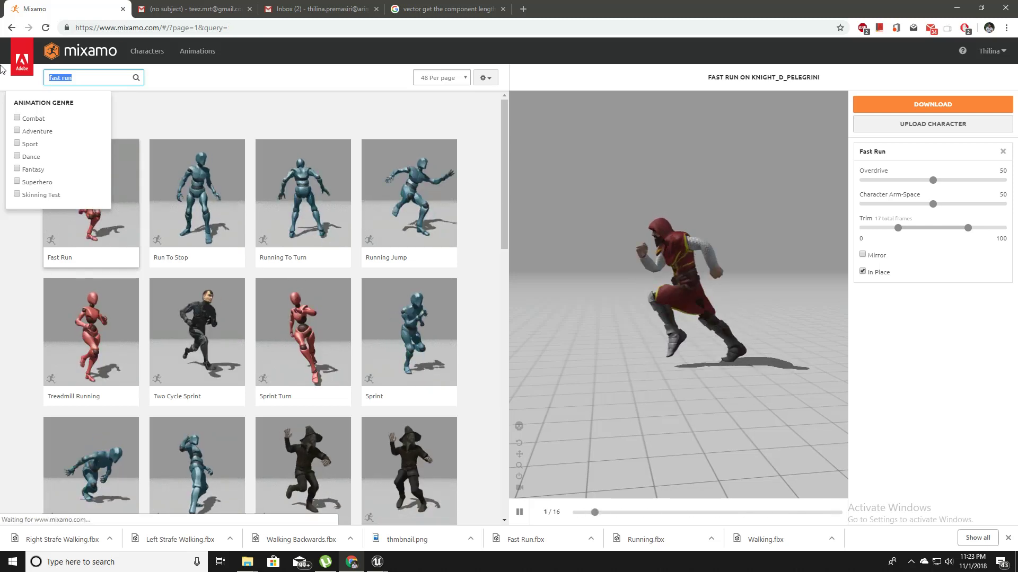
pyautogui.press('BackSpace')
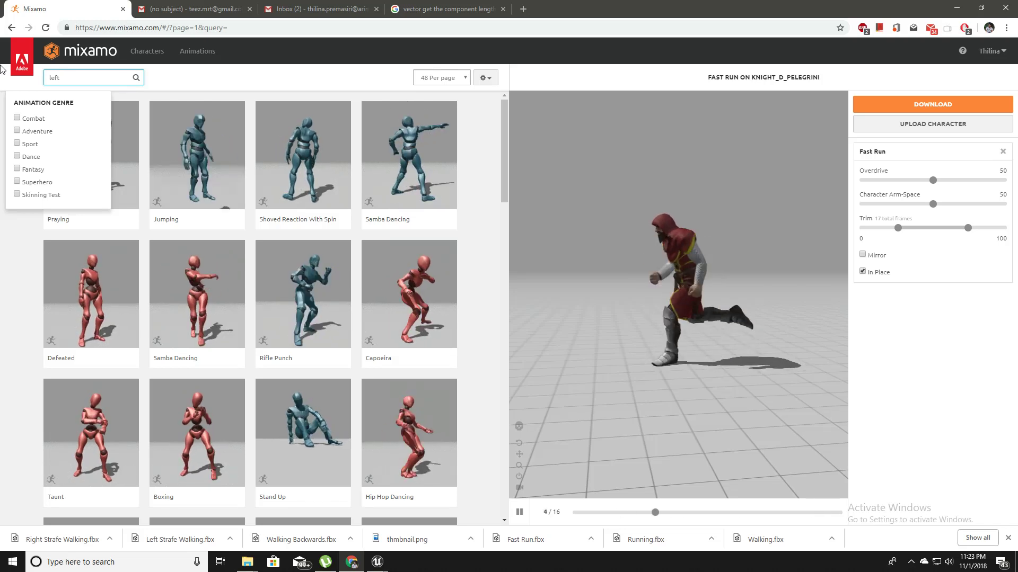
pyautogui.write('star')
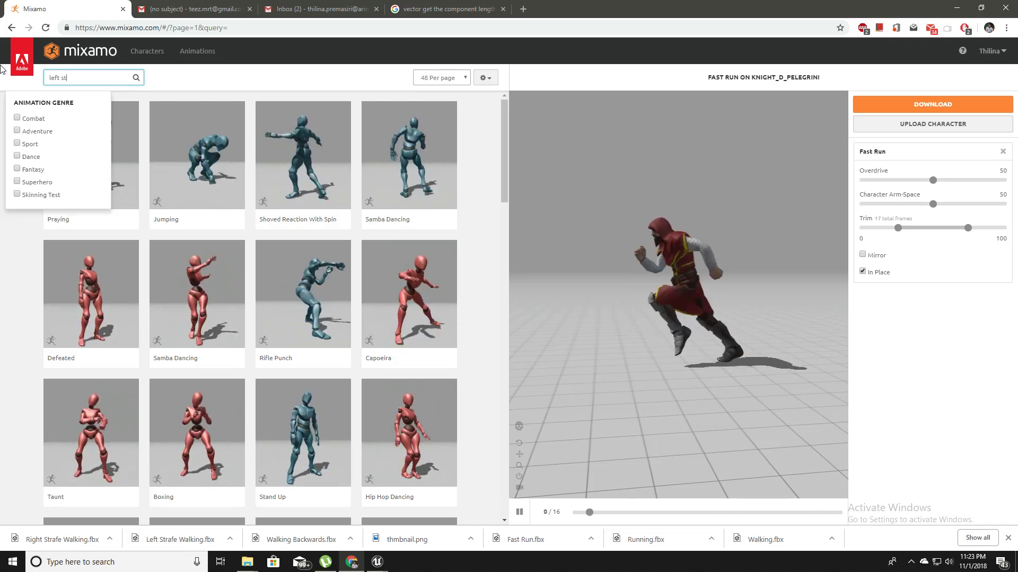
pyautogui.press('BackSpace')
pyautogui.press('BackSpace')
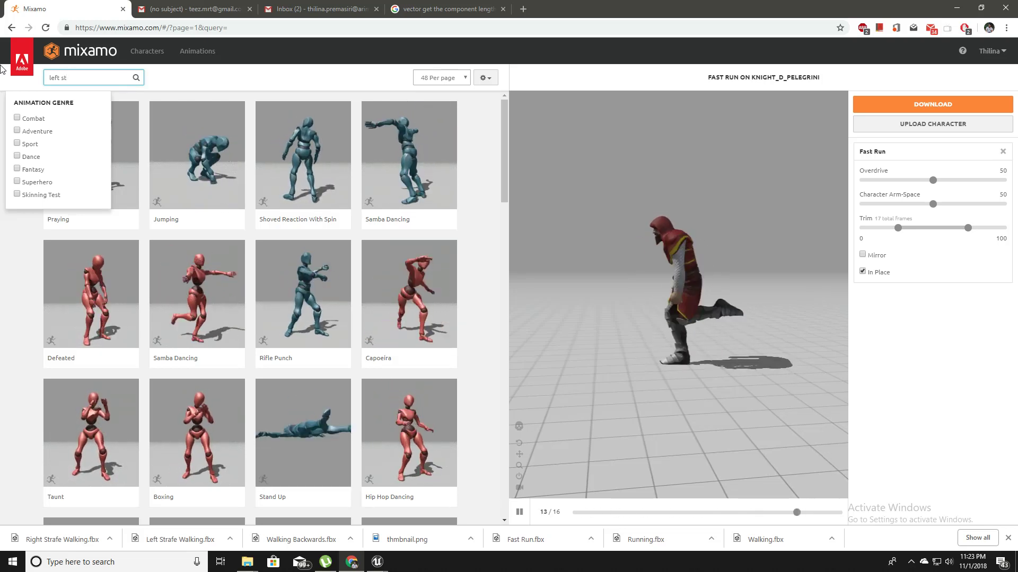
pyautogui.hotkey('ctrl', 'a')
pyautogui.write('walk l')
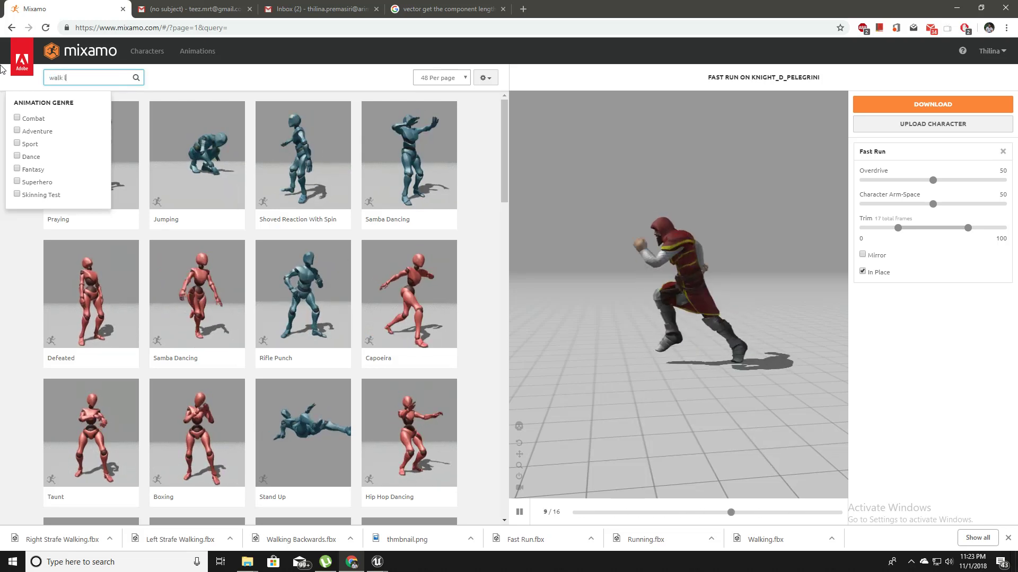
pyautogui.write('eft')
pyautogui.press('Return')
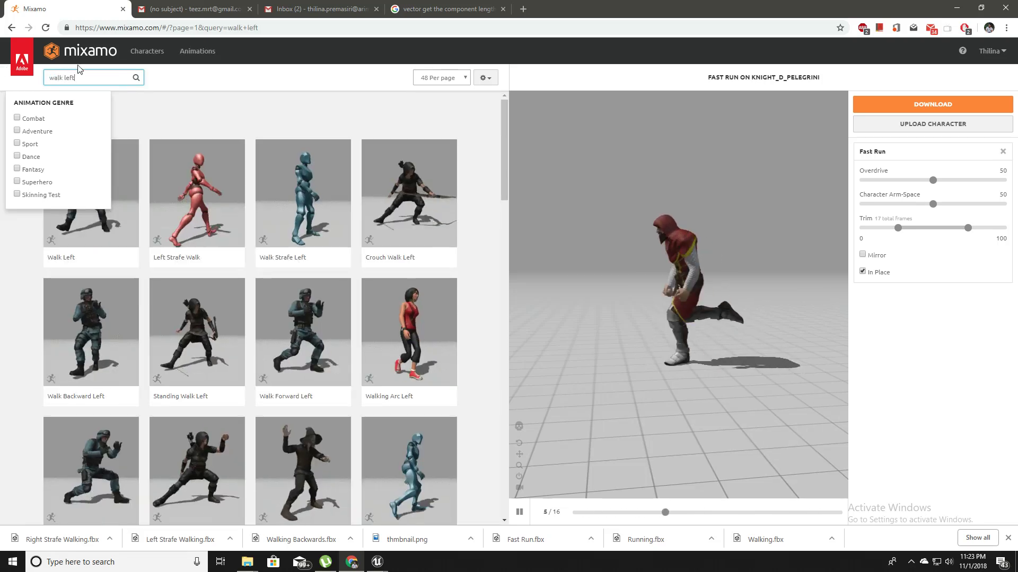
# Apply the Left Strafe Walking animation to the knight, enable In Place and view the preview from behind
pyautogui.click(216, 194)
pyautogui.click(417, 478)
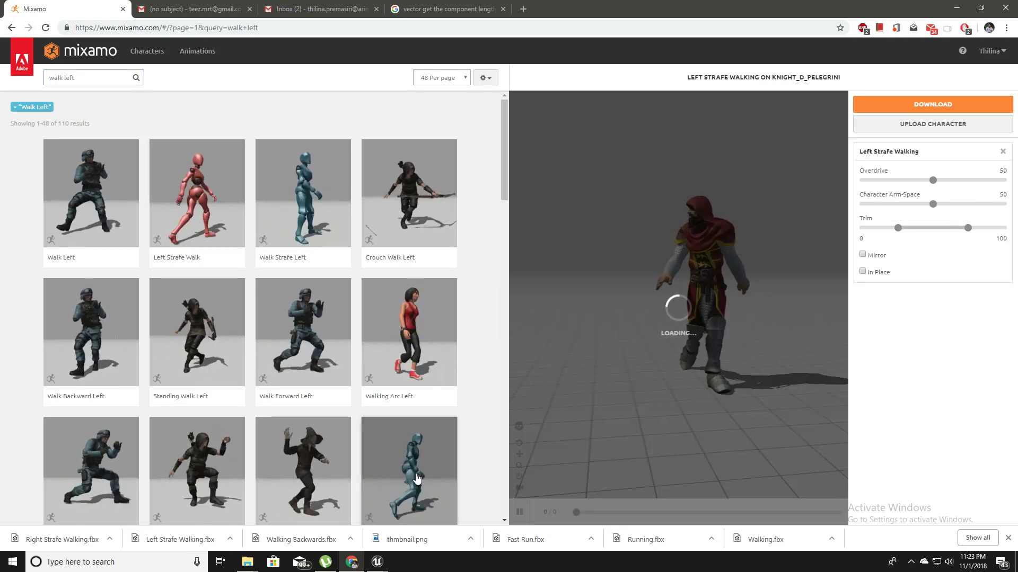
pyautogui.click(889, 271)
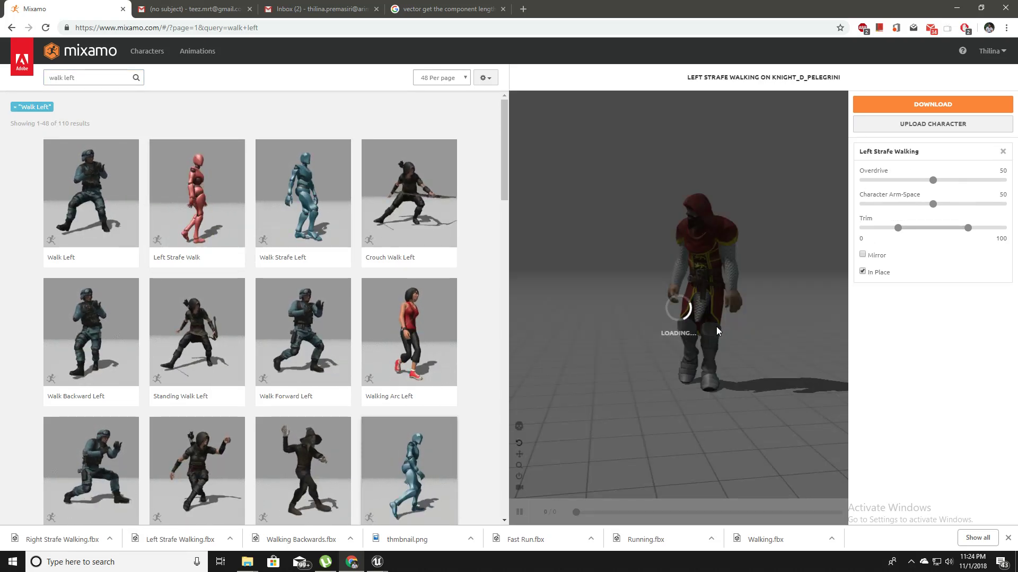
pyautogui.moveTo(717, 327); pyautogui.dragTo(618, 344)
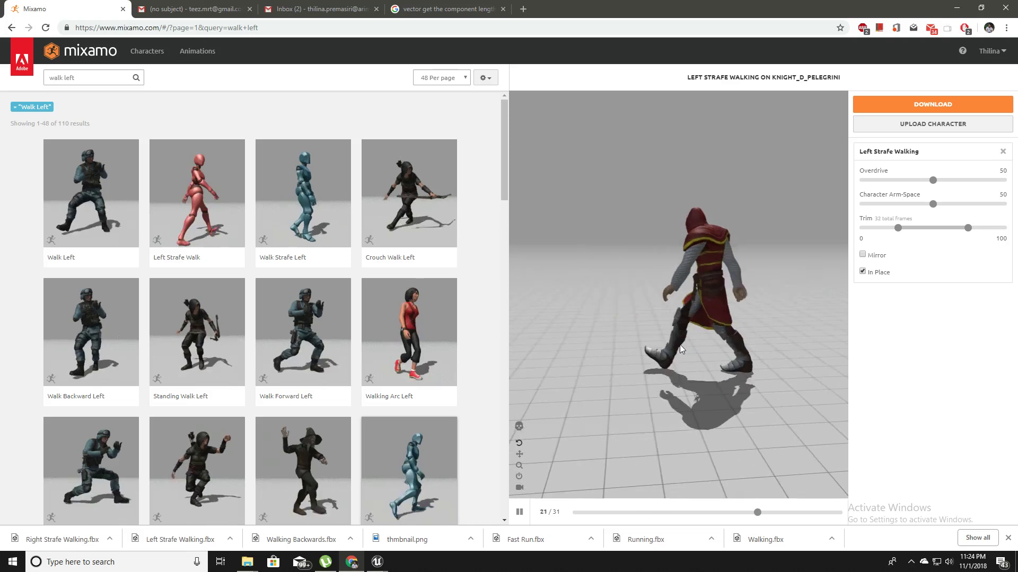
# Search the animations for "walk right"
pyautogui.doubleClick(70, 78)
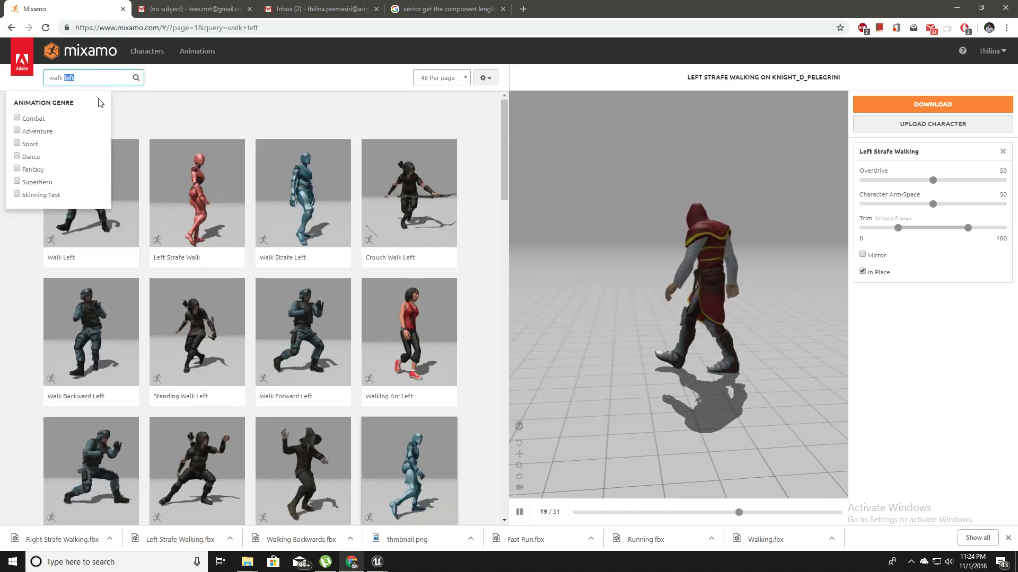
pyautogui.write('right')
pyautogui.press('Return')
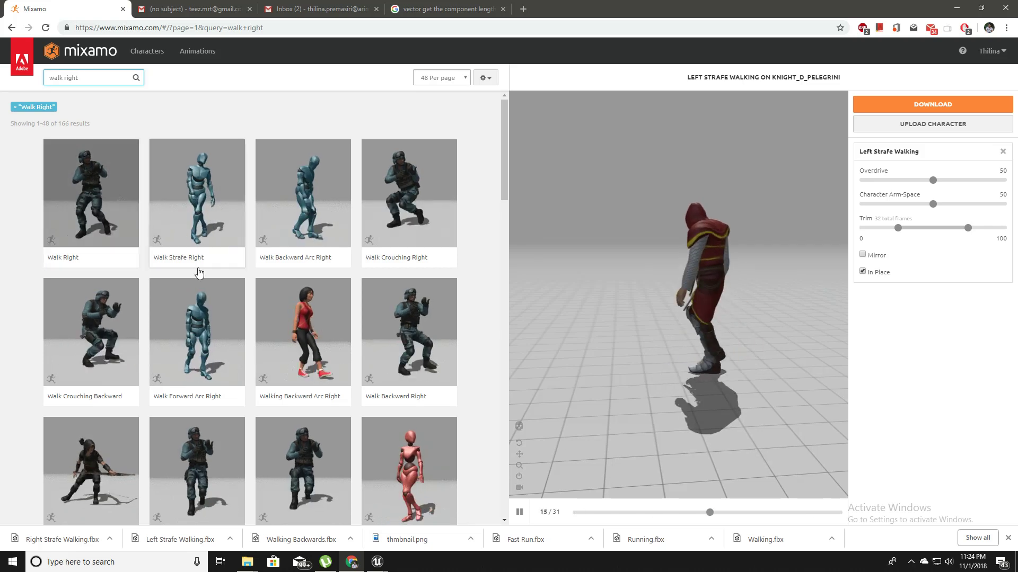
# Apply the Right Strafe Walking animation to the knight with In Place enabled, and pause its preview
pyautogui.scroll(-2, 374, 322)
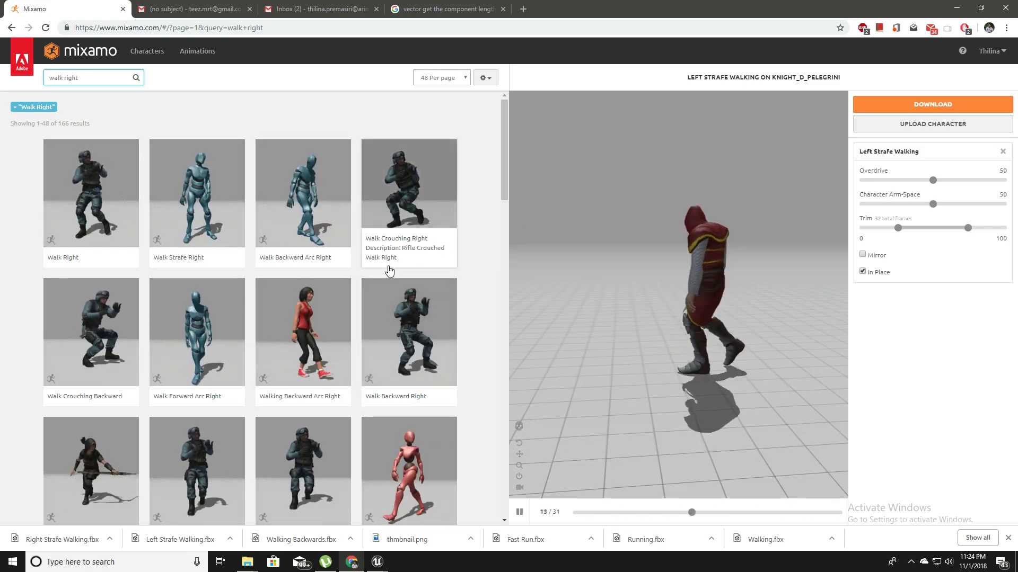
pyautogui.scroll(-3, 389, 271)
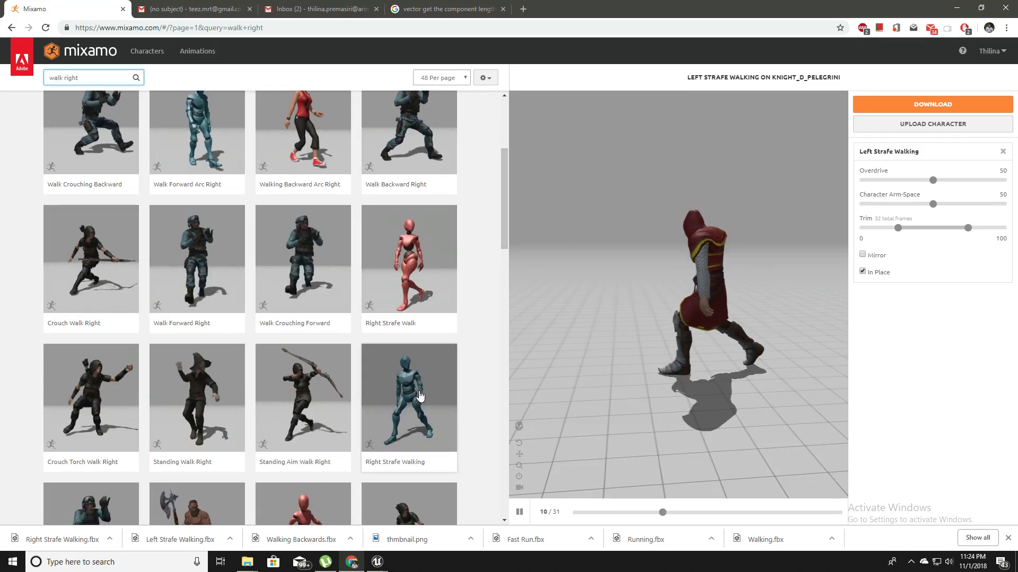
pyautogui.scroll(-1, 422, 387)
pyautogui.click(411, 316)
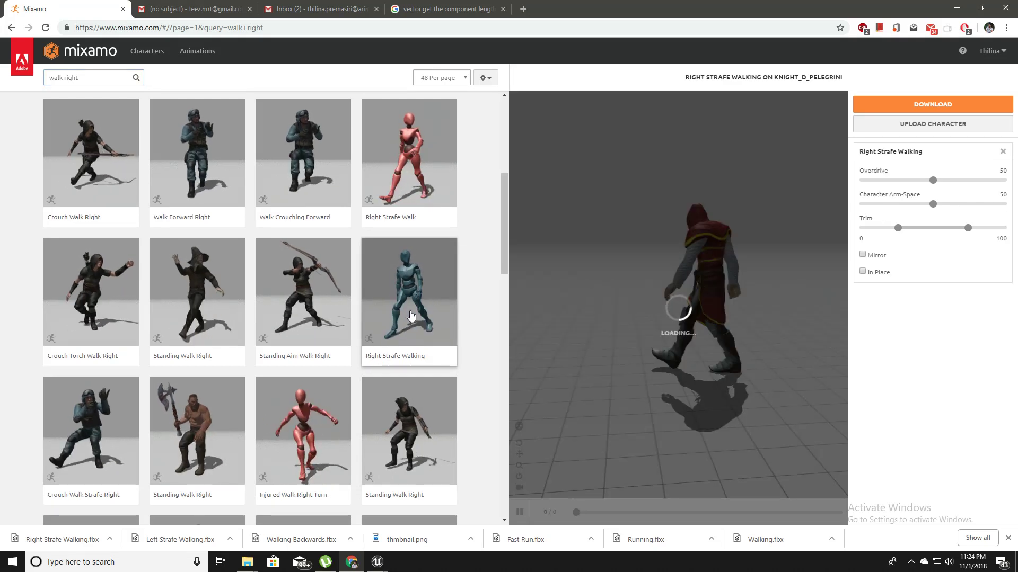
pyautogui.click(867, 273)
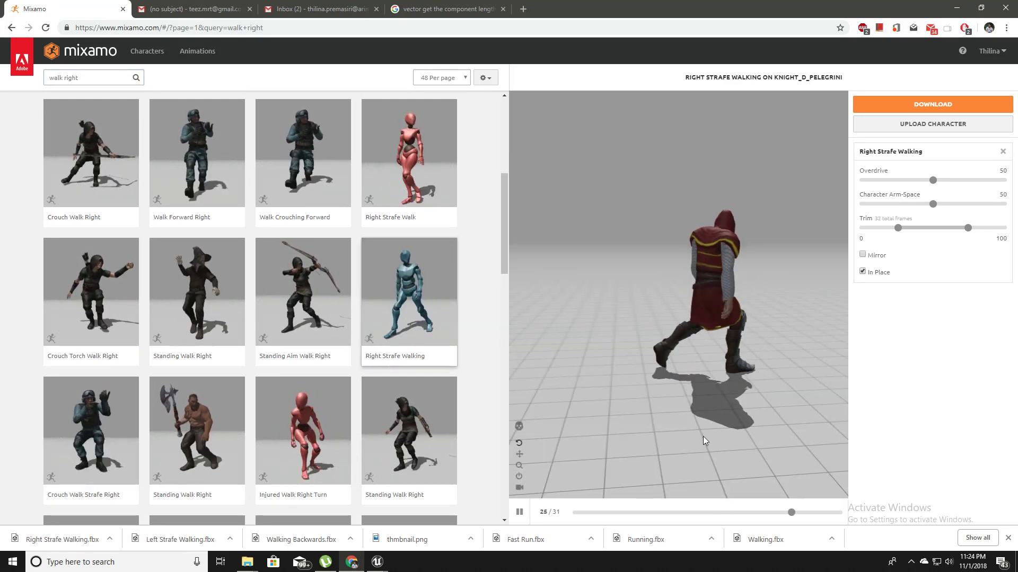
pyautogui.click(519, 512)
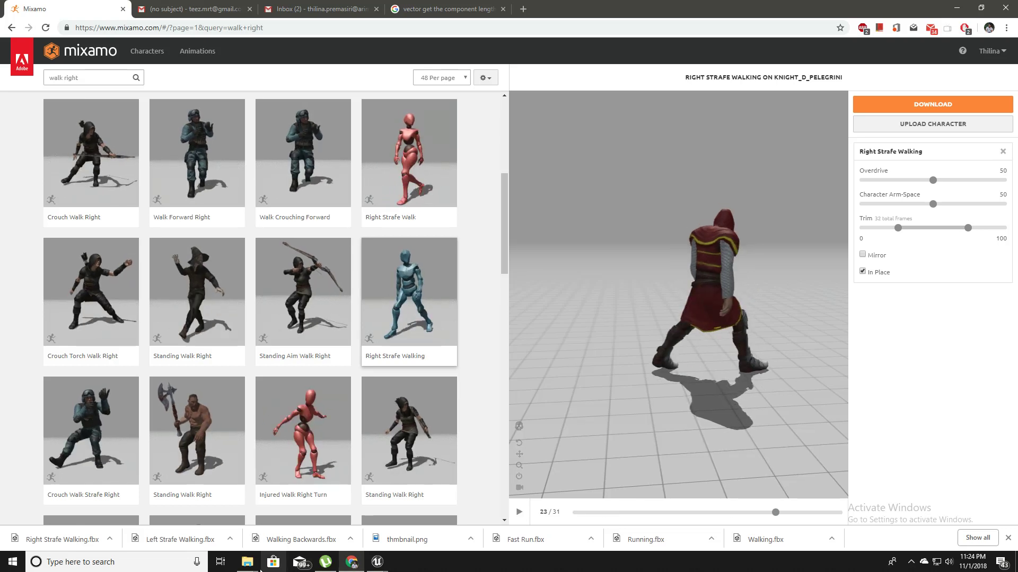
# Switch to the File Explorer Downloads window holding the FBX animation files and clear the file selection
pyautogui.click(250, 564)
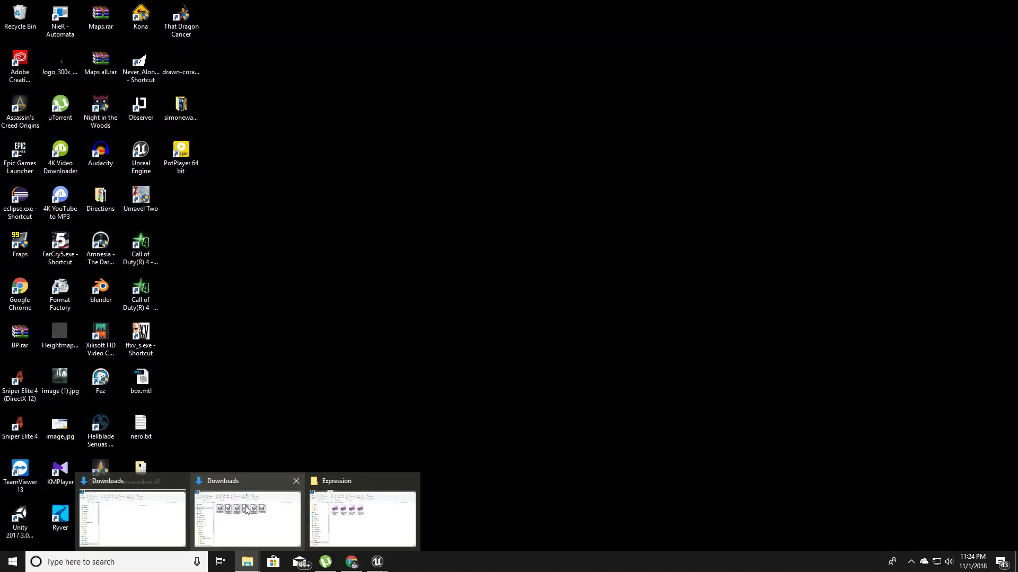
pyautogui.click(122, 512)
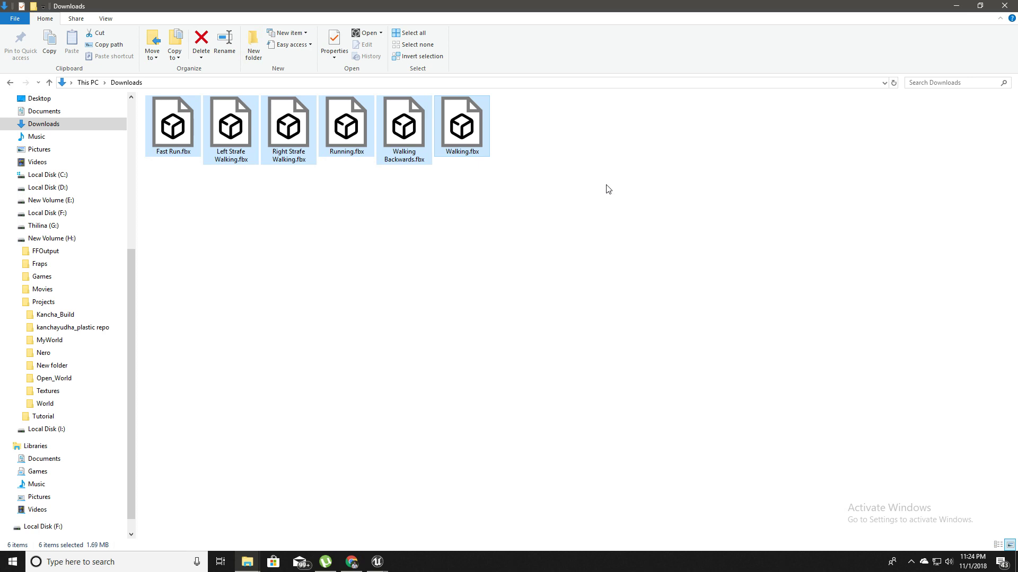
pyautogui.click(608, 190)
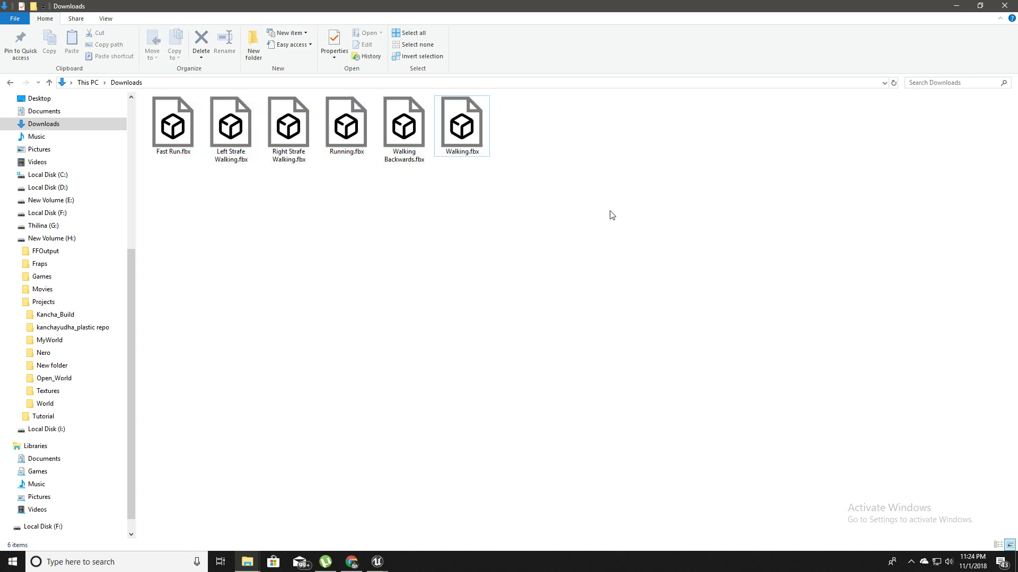
# Switch to the World project in Unreal Editor and open the Animations folder under Character/Knight in the Content Browser
pyautogui.click(378, 560)
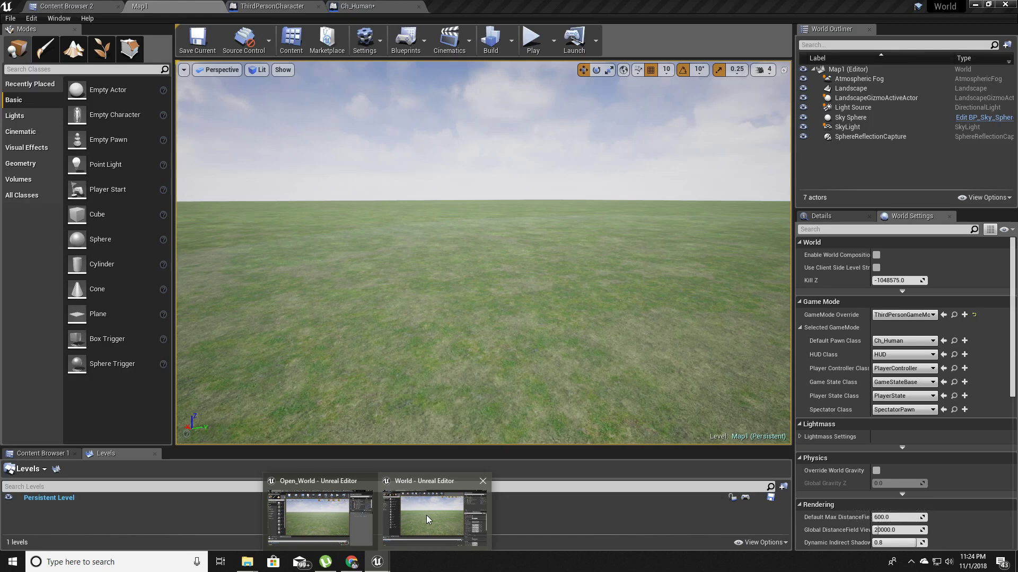
pyautogui.click(426, 515)
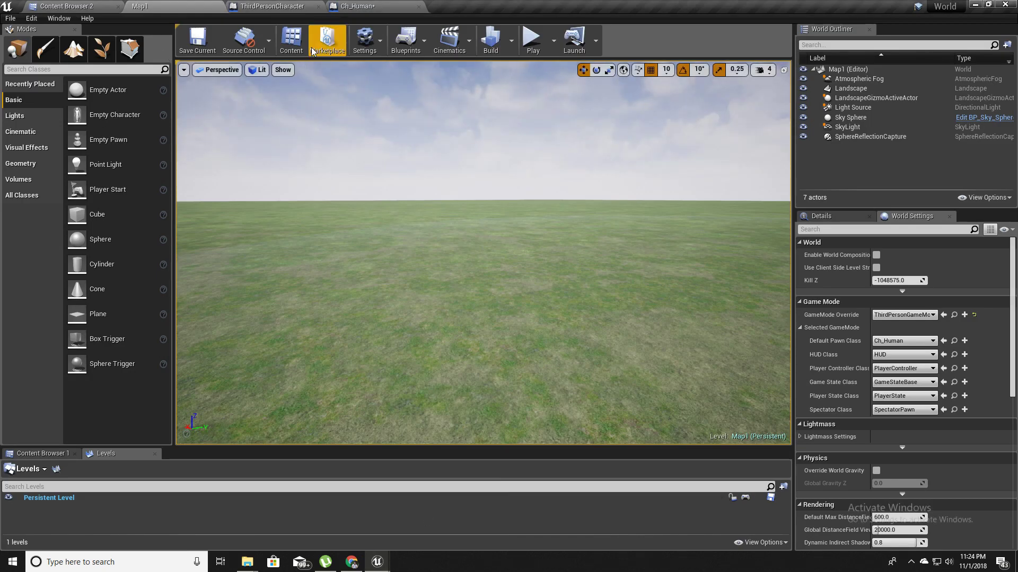
pyautogui.click(74, 7)
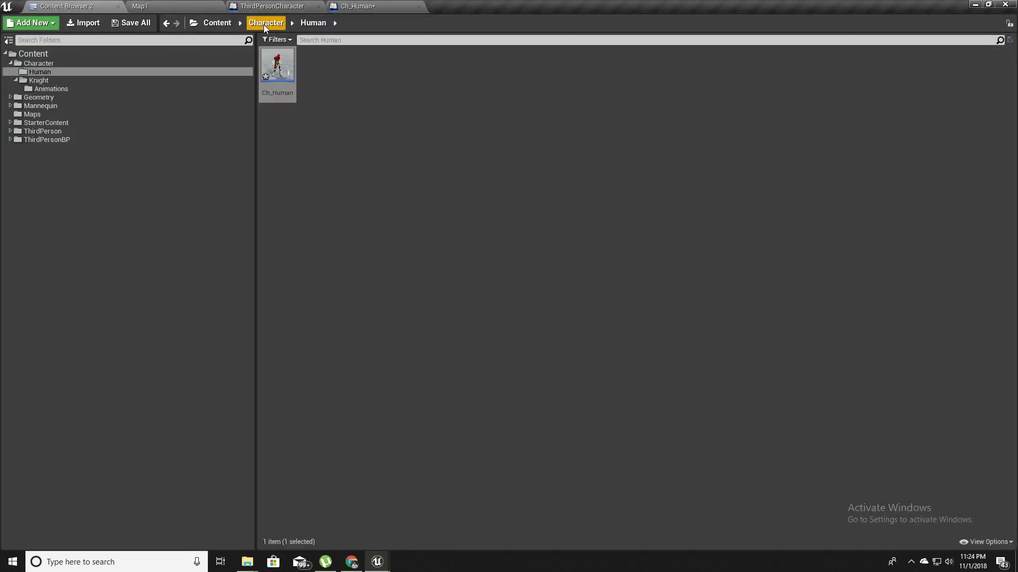
pyautogui.rightClick(356, 89)
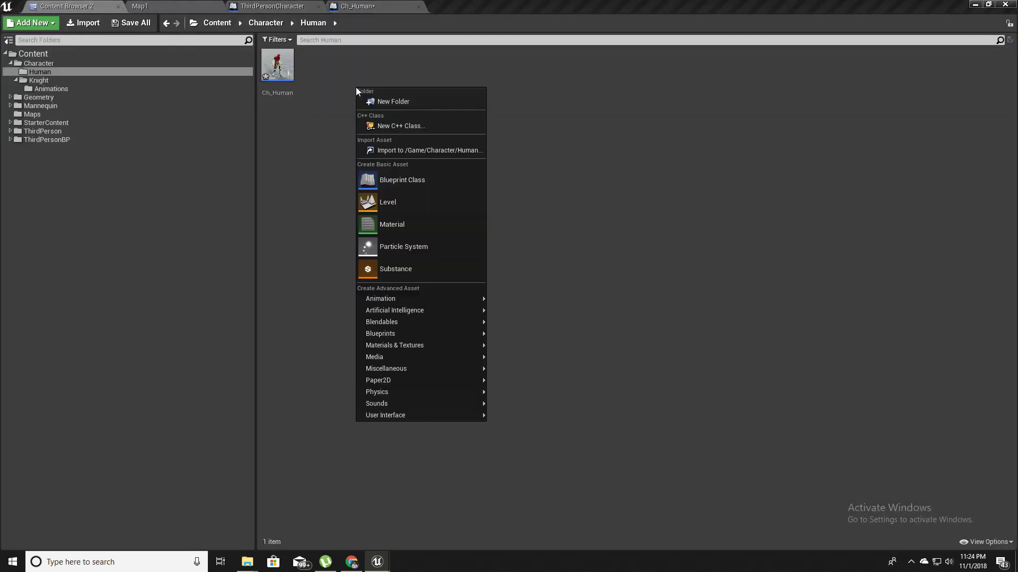
pyautogui.click(67, 88)
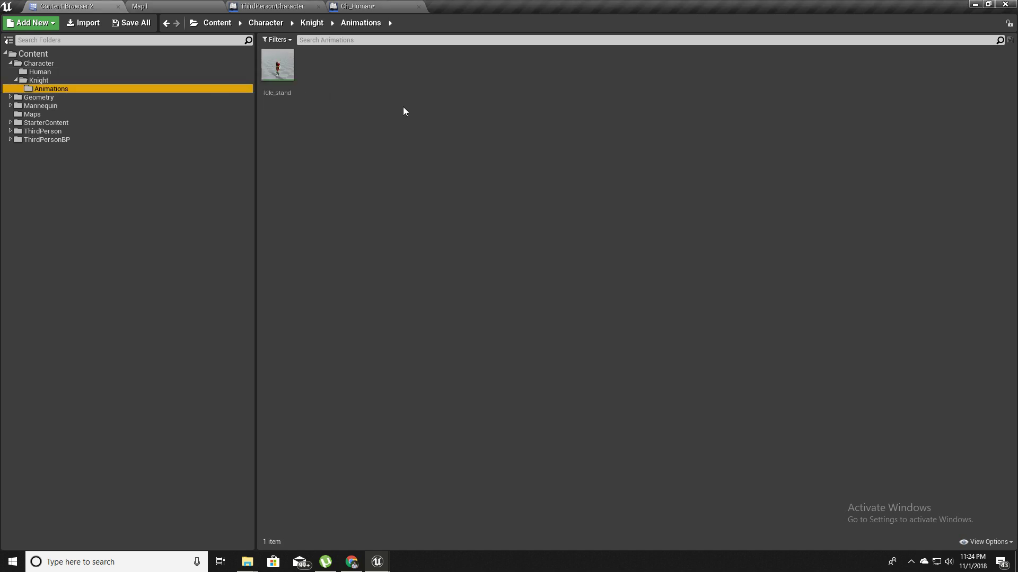
# Bring all six FBX animation files from the Downloads window into the Knight Animations folder for import
pyautogui.hotkey('alt', 'Tab')
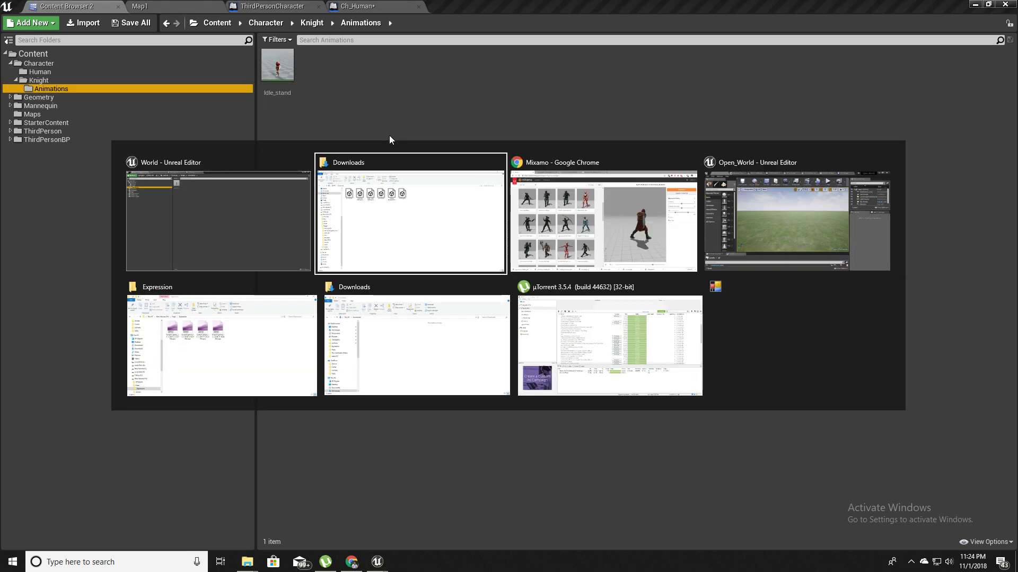
pyautogui.moveTo(592, 158); pyautogui.dragTo(166, 105)
pyautogui.moveTo(244, 139); pyautogui.dragTo(431, 130)
pyautogui.hotkey('alt', 'Tab')
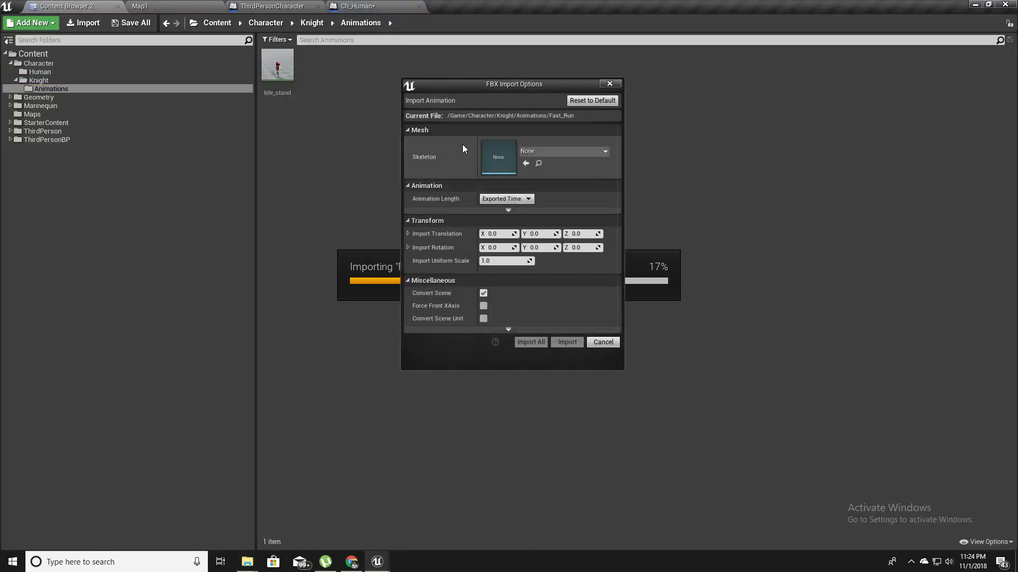
# Assign Knight_Skeleton in the FBX import options and import all files with these same settings
pyautogui.click(527, 152)
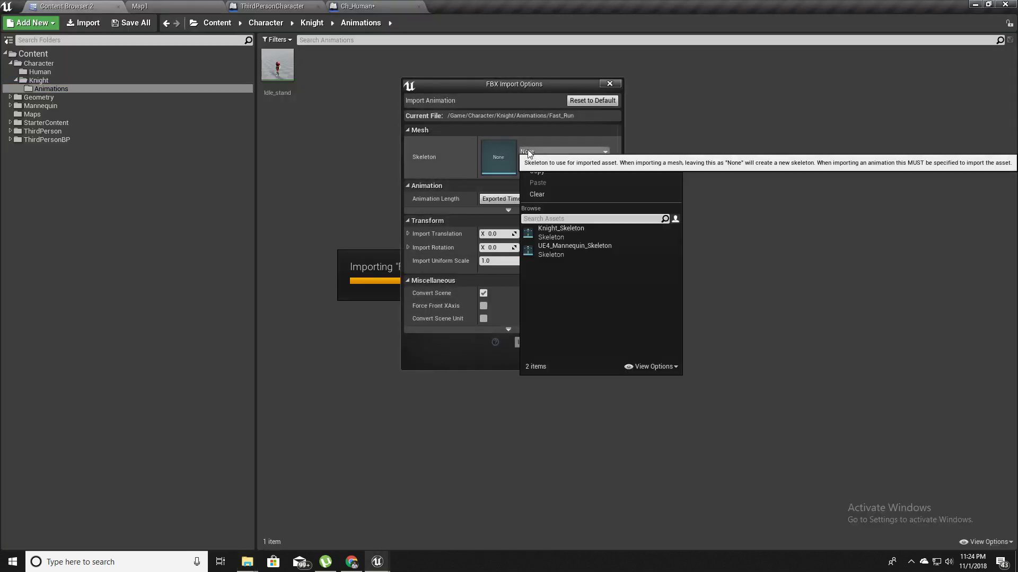
pyautogui.click(562, 233)
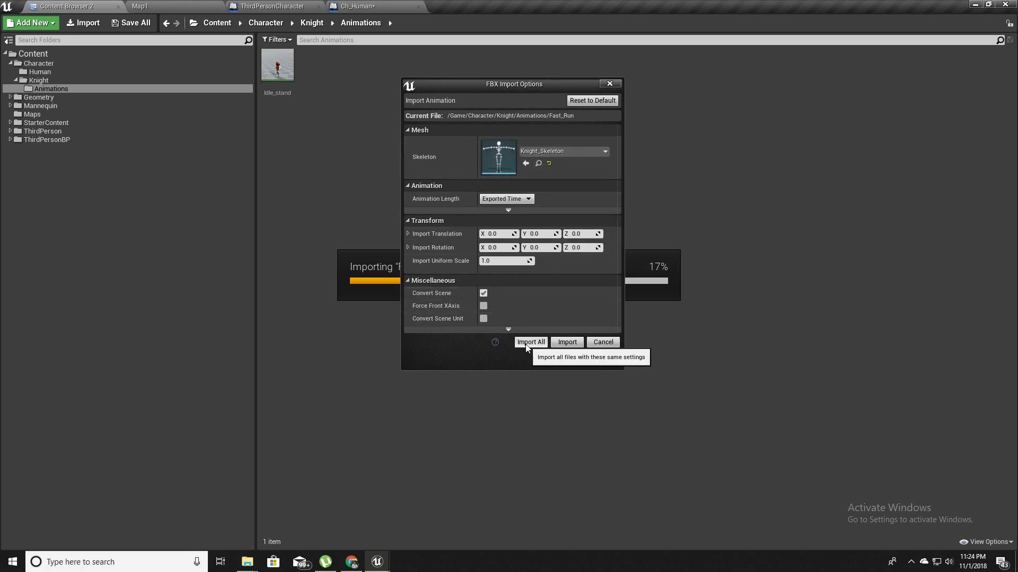
pyautogui.click(527, 343)
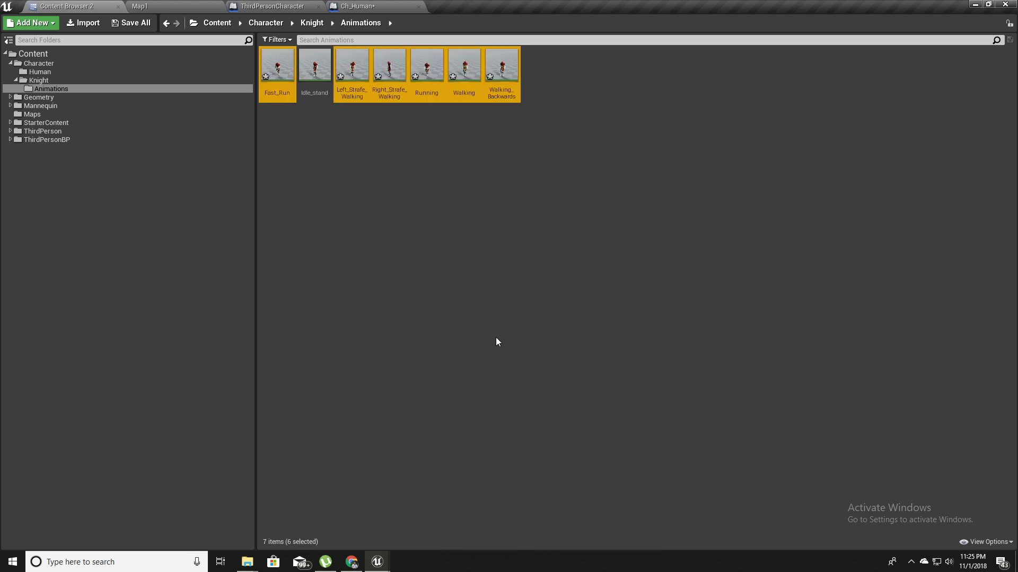
pyautogui.click(397, 226)
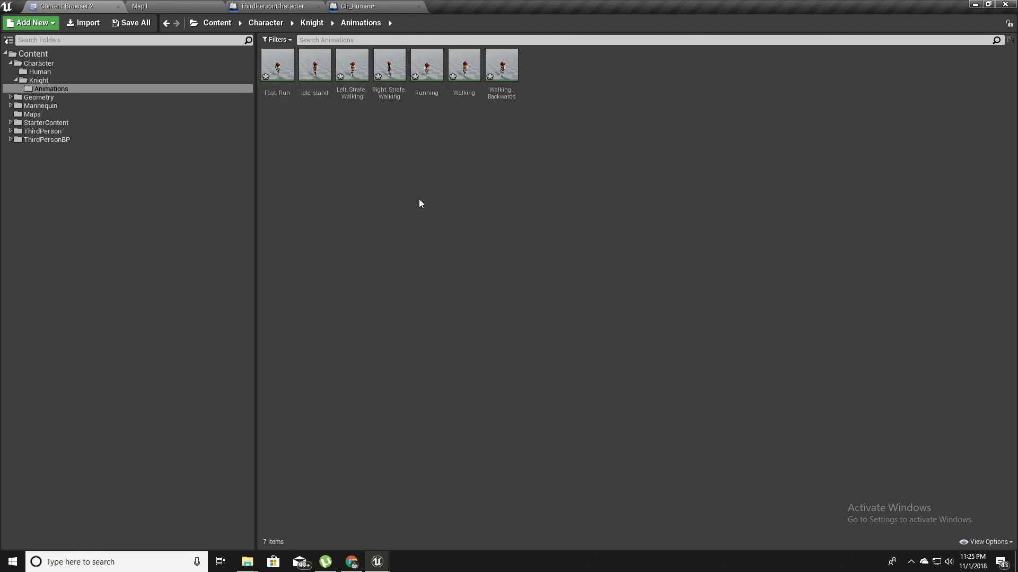
# Preview the imported Running animation, close its editor, glance at Map1 and return to the Knight Animations folder
pyautogui.doubleClick(426, 64)
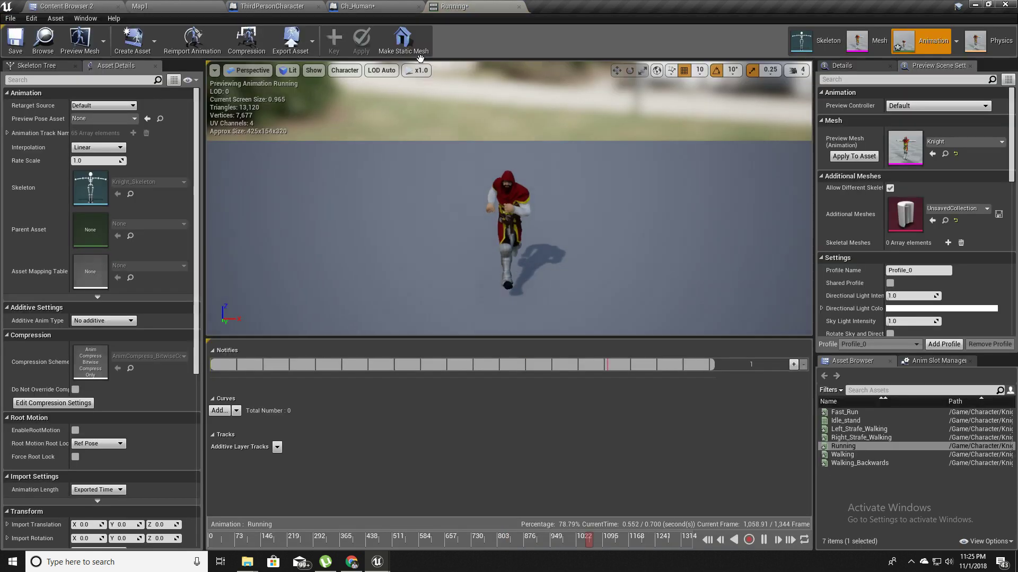
pyautogui.click(518, 6)
pyautogui.click(159, 6)
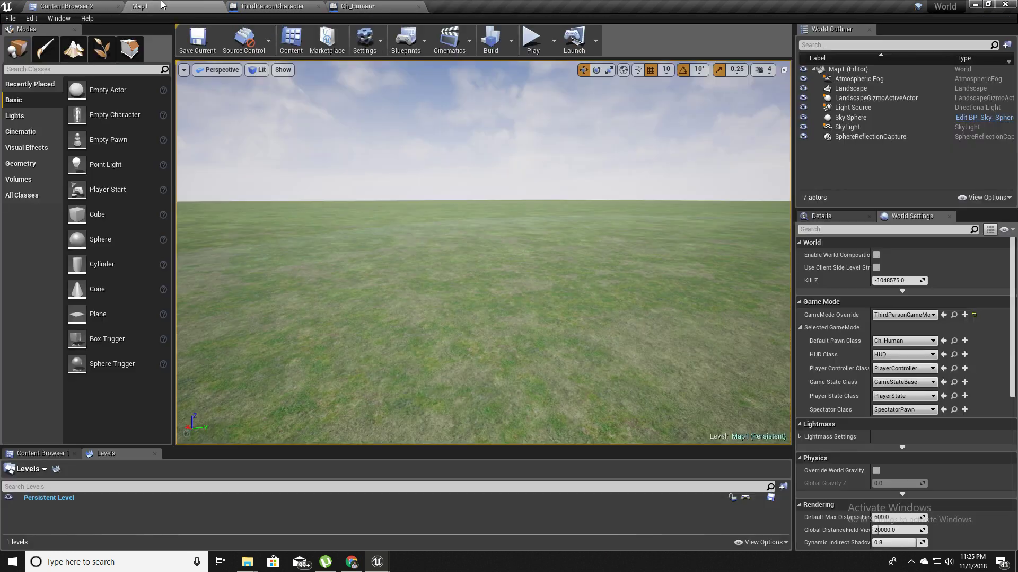
pyautogui.click(55, 6)
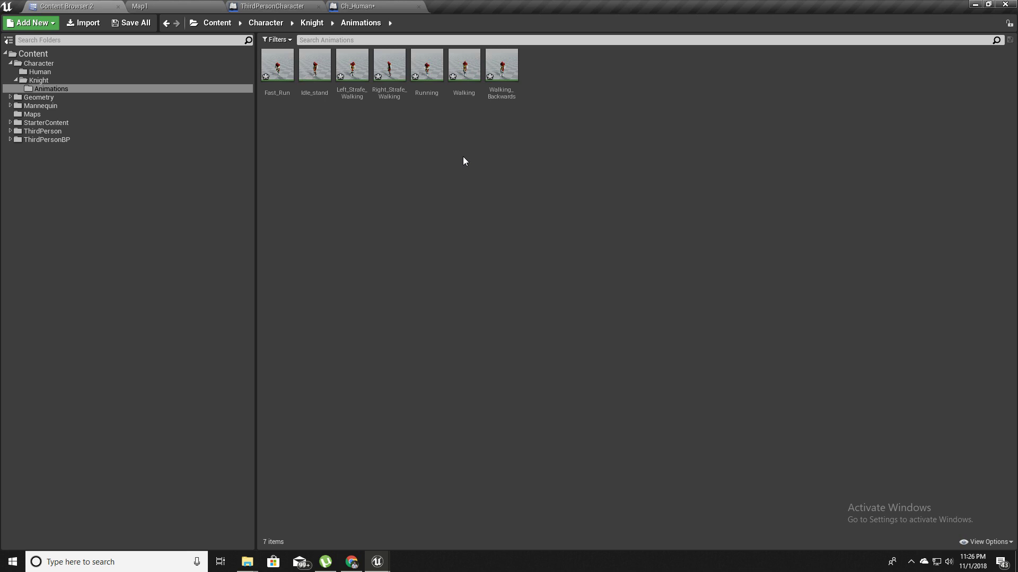
# Create a Blend Space for Knight_Skeleton in the Animations folder, name it BSP_FreeWalk and open it
pyautogui.rightClick(464, 159)
pyautogui.moveTo(533, 368)
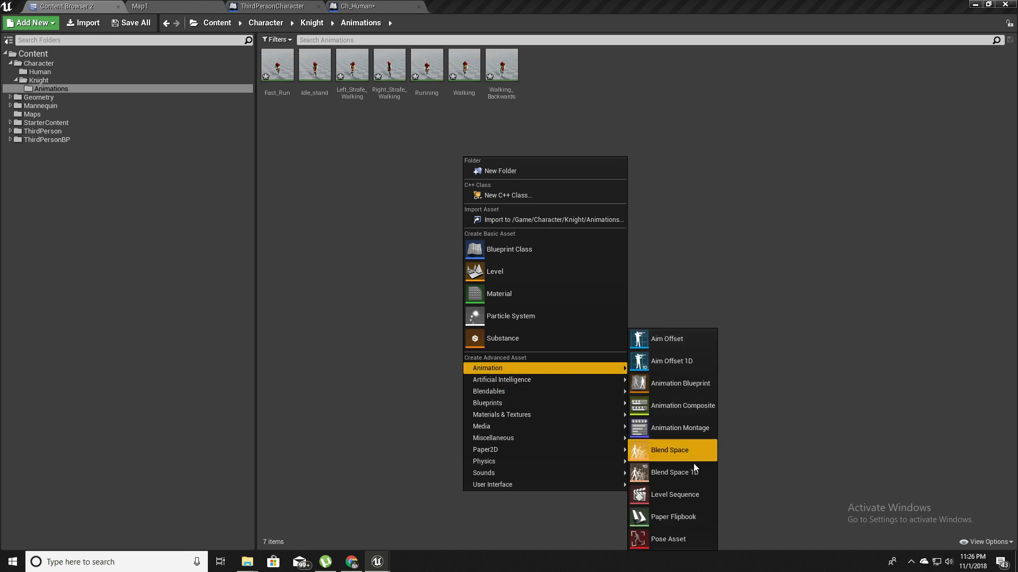
pyautogui.click(667, 450)
pyautogui.click(420, 144)
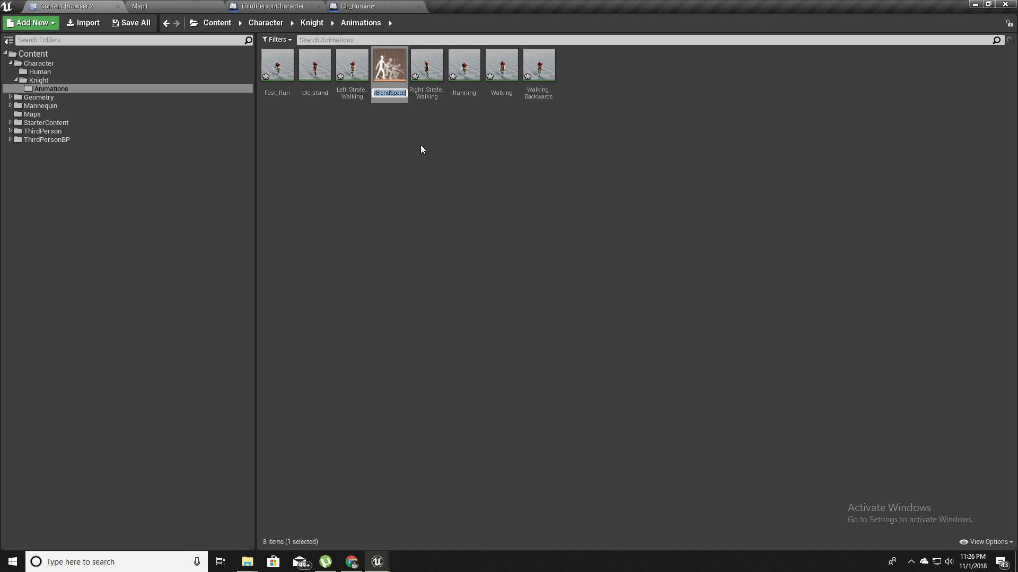
pyautogui.write('BSP_')
pyautogui.write('Walk')
pyautogui.press('BackSpace')
pyautogui.press('BackSpace')
pyautogui.press('BackSpace')
pyautogui.press('BackSpace')
pyautogui.write('FreeWalk')
pyautogui.press('Return')
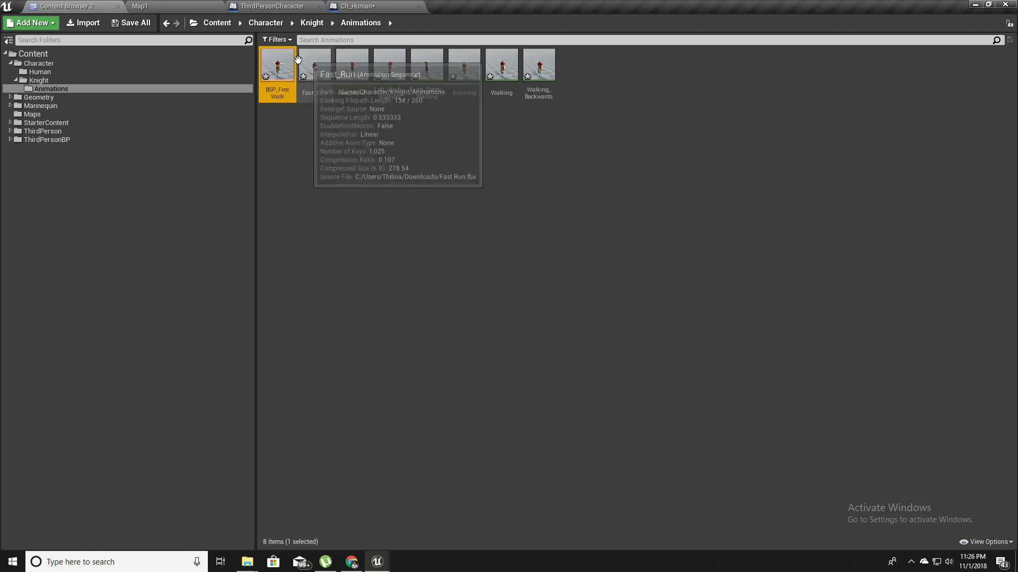
pyautogui.doubleClick(276, 66)
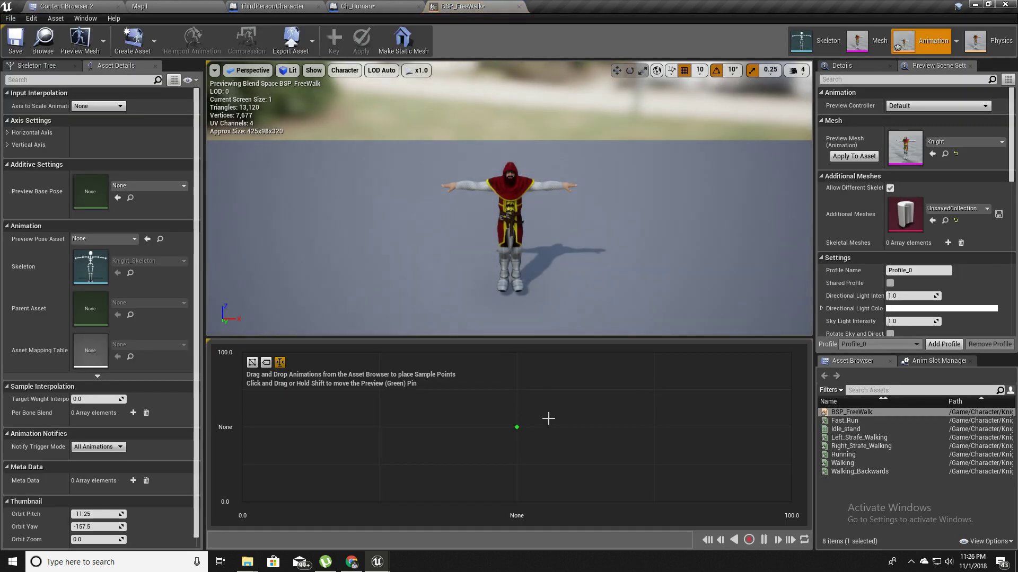
# Check the Max Walk Speed setting of the CharacterMovement component in the Ch_Human blueprint
pyautogui.click(363, 6)
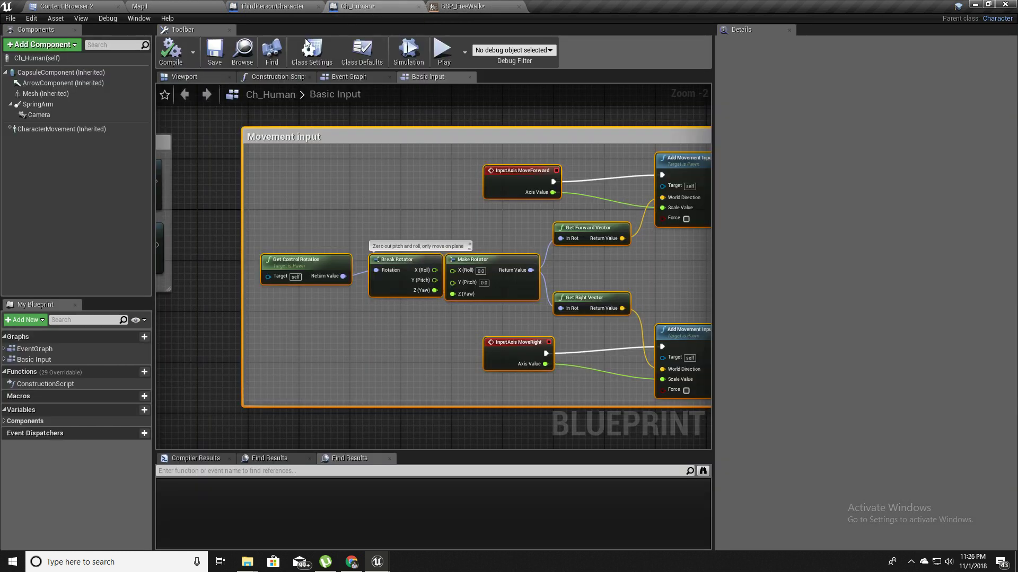
pyautogui.click(64, 129)
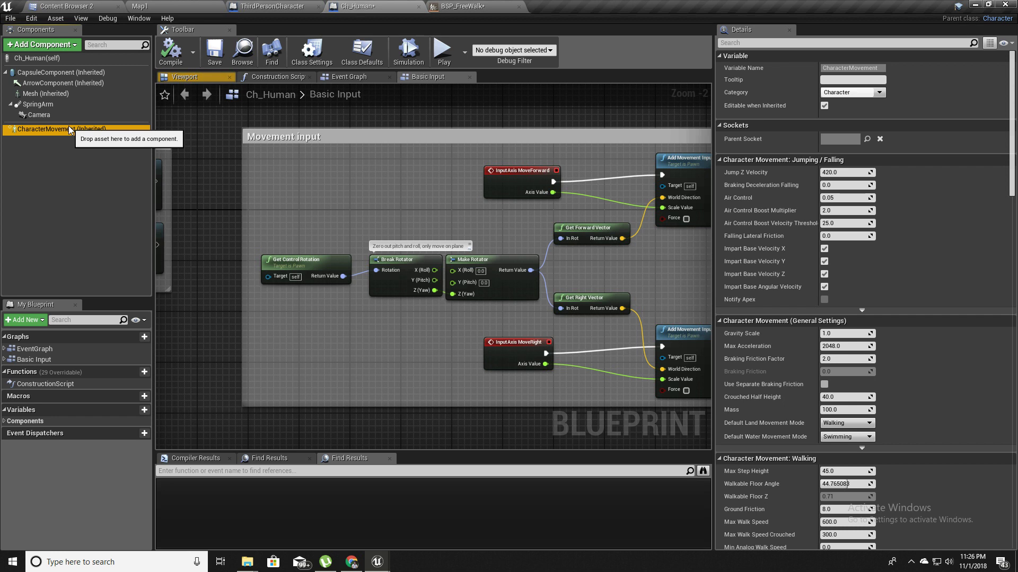
pyautogui.scroll(-4, 933, 363)
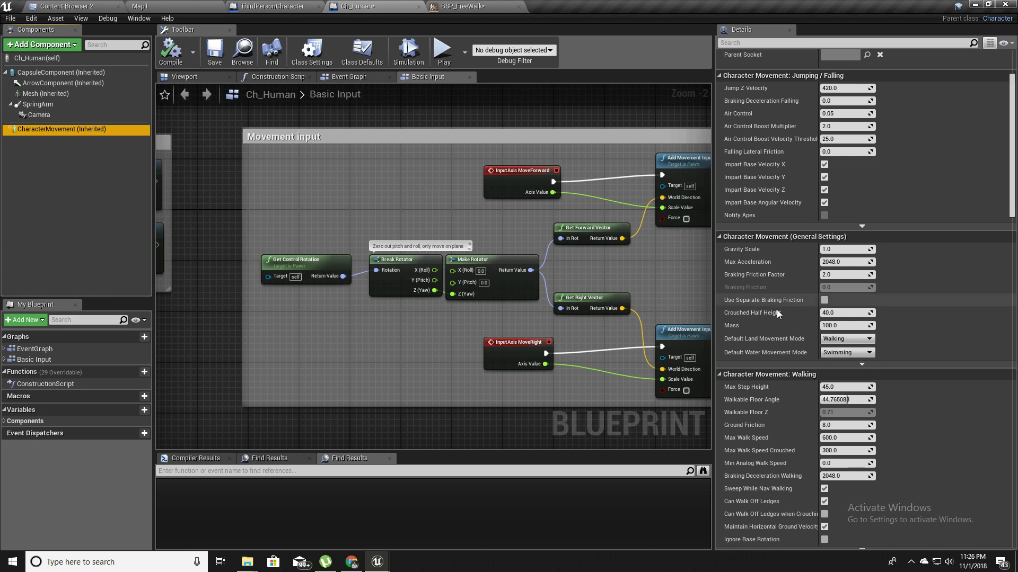
pyautogui.scroll(-1, 815, 374)
pyautogui.scroll(-4, 815, 375)
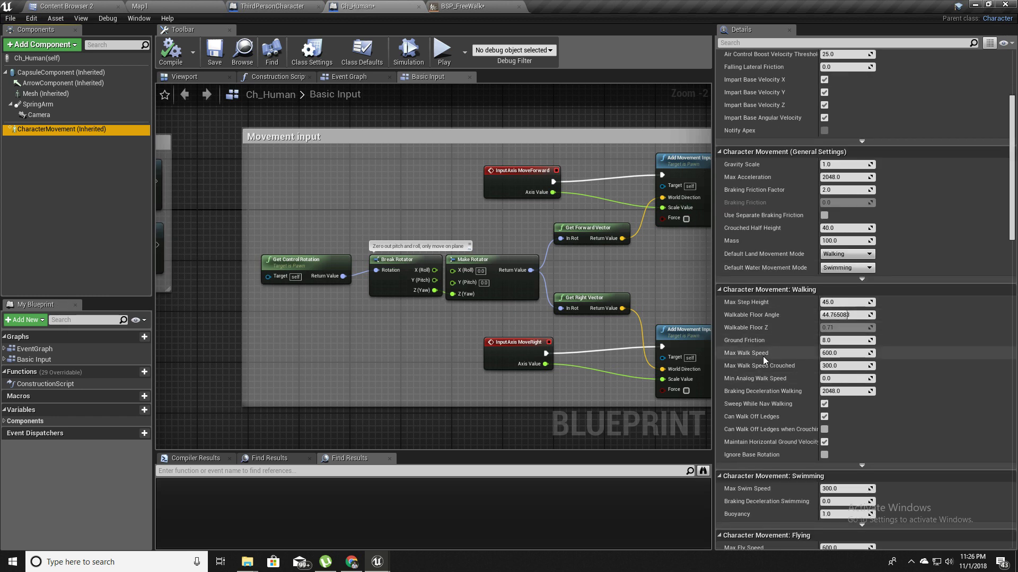
pyautogui.click(843, 357)
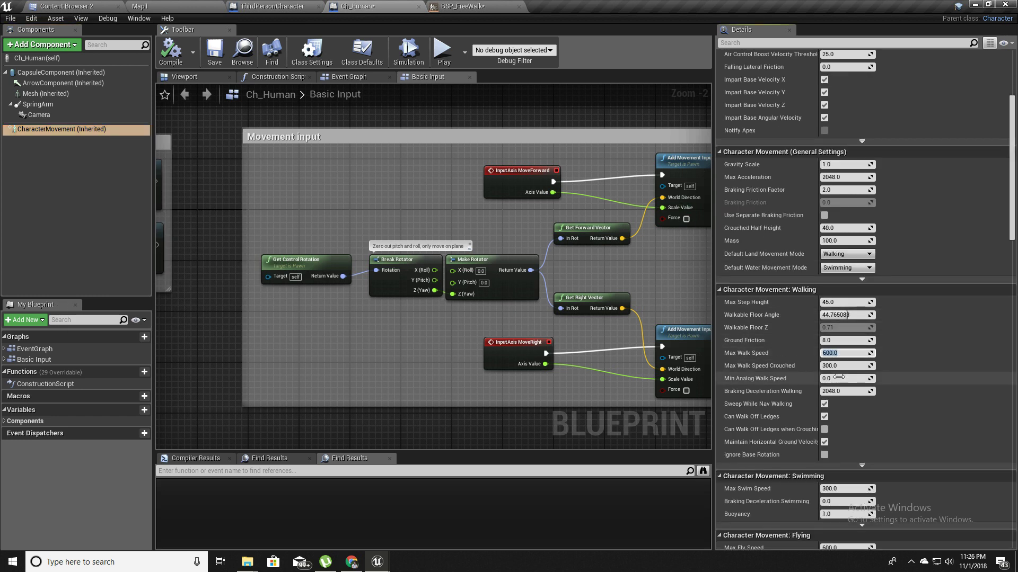
pyautogui.click(778, 364)
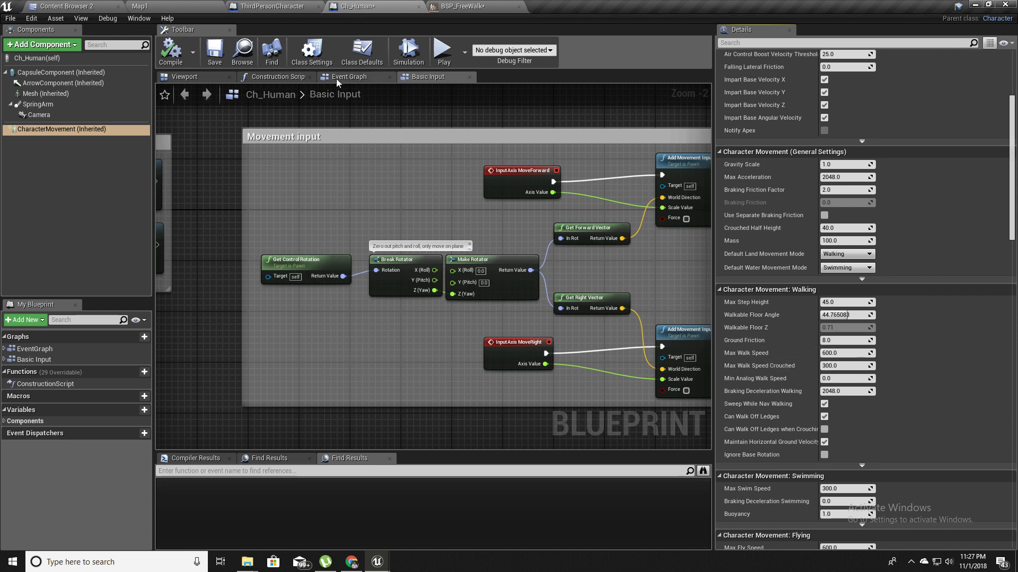
# In BSP_FreeWalk, name the vertical axis SpeedForward with a range of -600 to 600 and 12 grid divisions
pyautogui.click(459, 5)
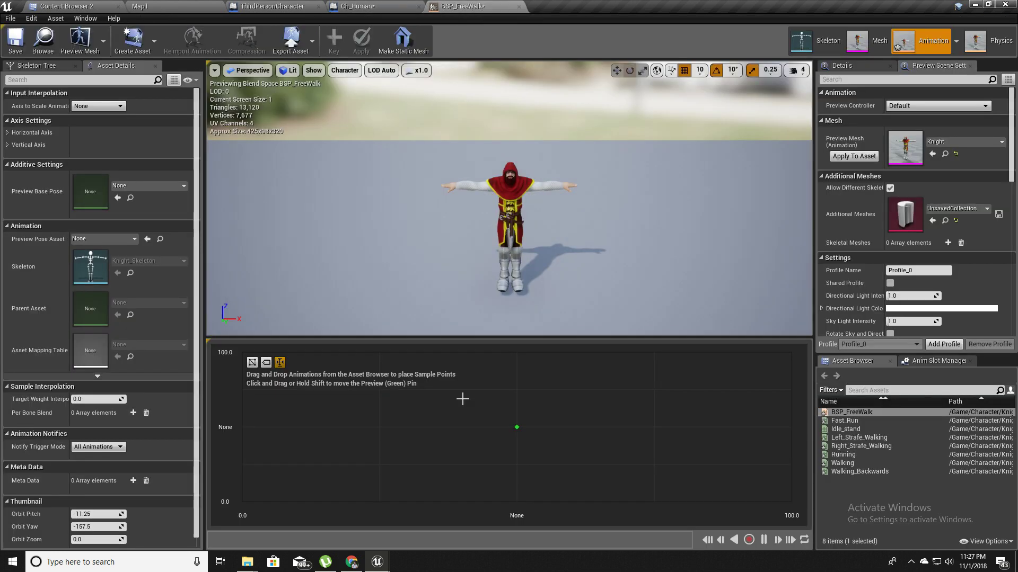
pyautogui.click(8, 133)
pyautogui.click(8, 222)
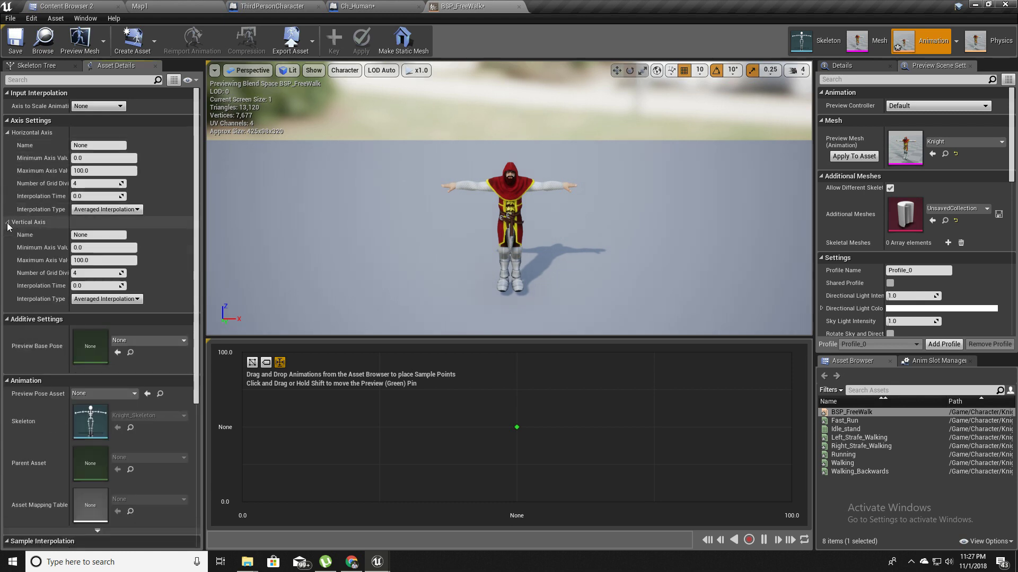
pyautogui.click(102, 234)
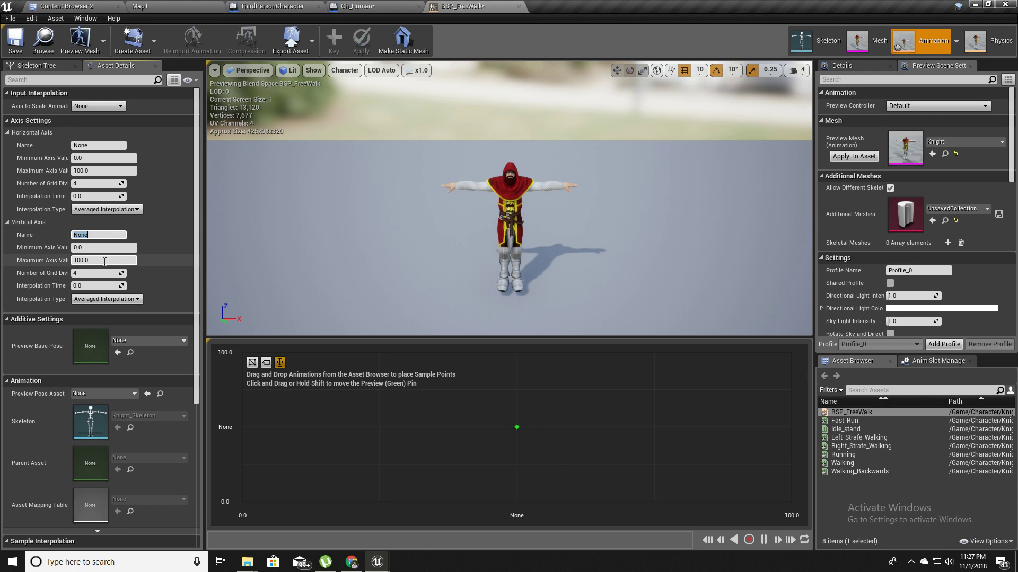
pyautogui.write('S')
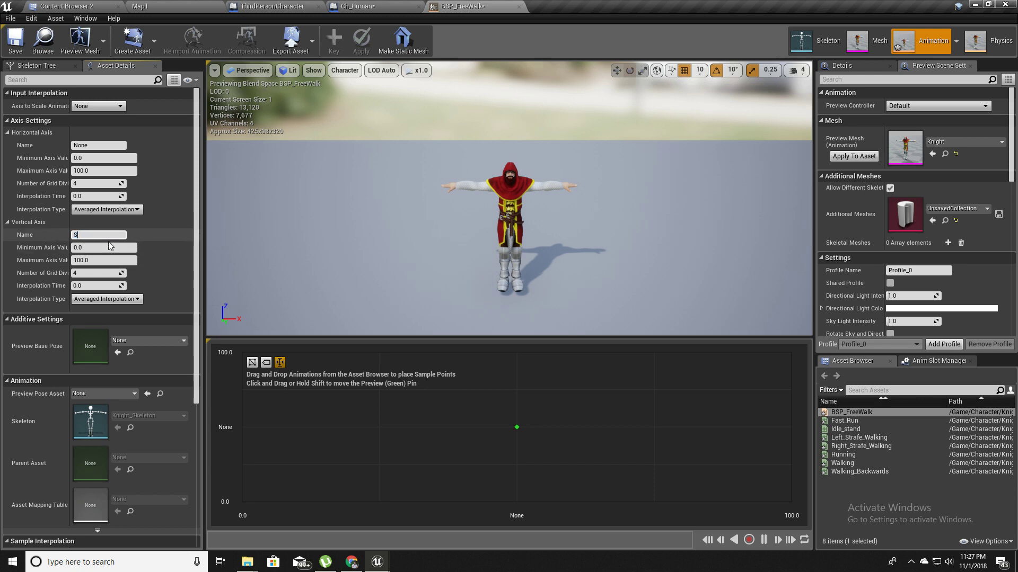
pyautogui.write('peedForward')
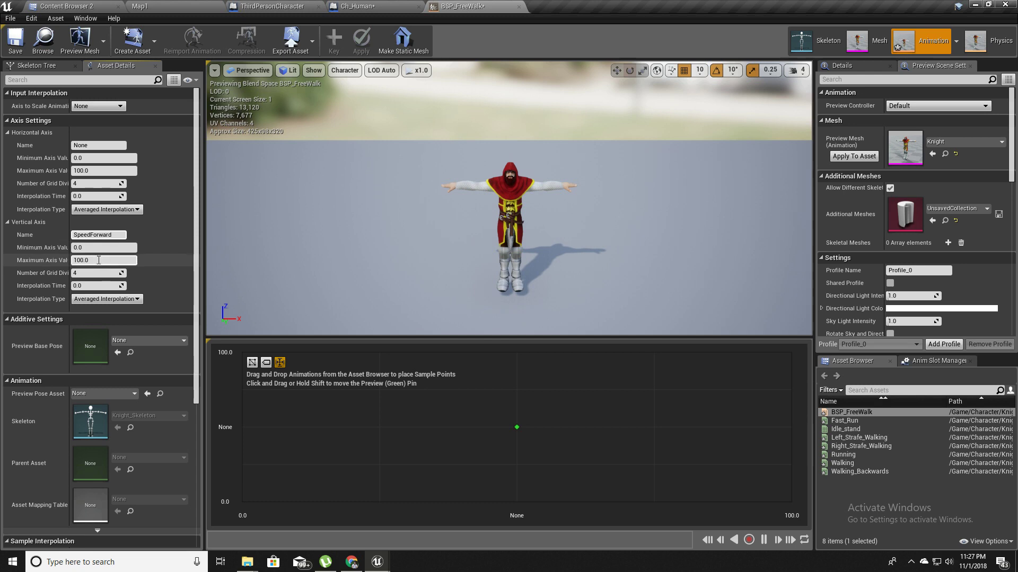
pyautogui.click(95, 247)
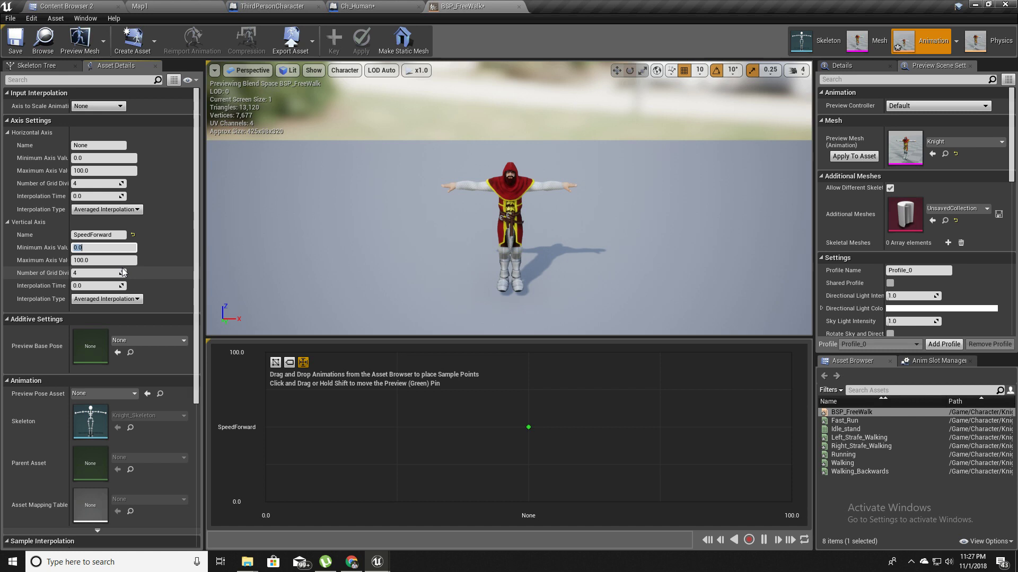
pyautogui.write('-600')
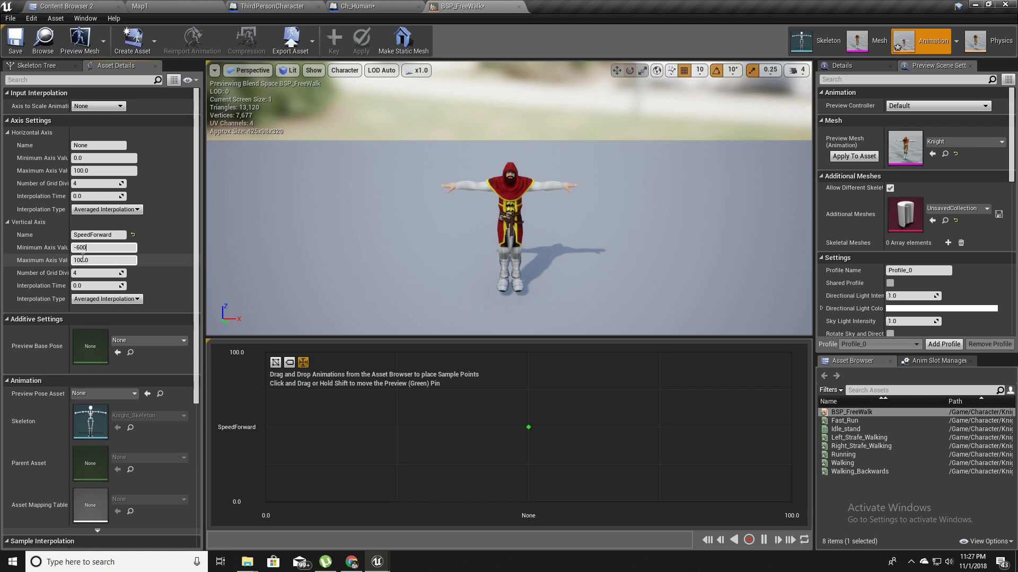
pyautogui.click(108, 259)
pyautogui.write('600')
pyautogui.press('Return')
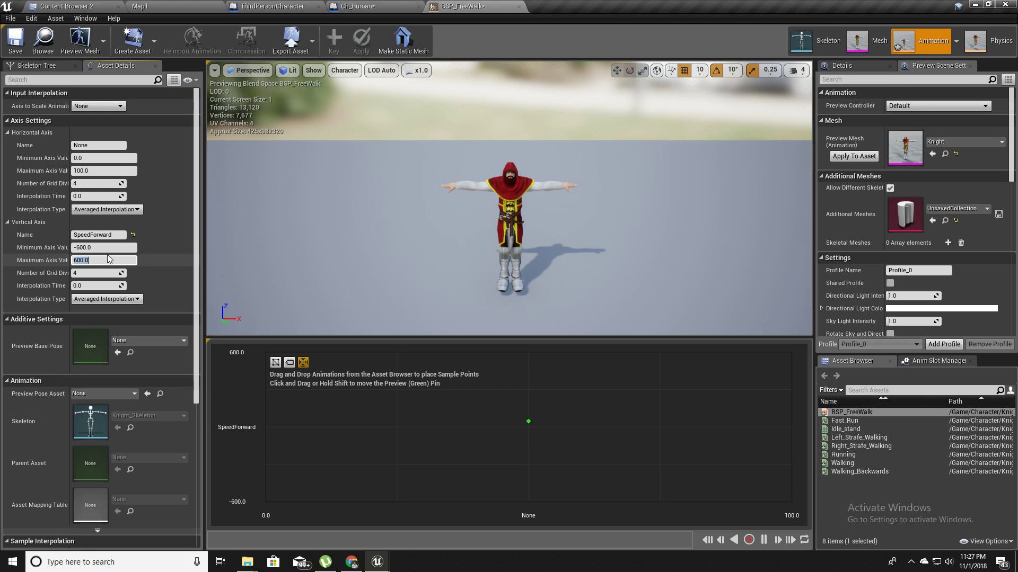
pyautogui.click(99, 274)
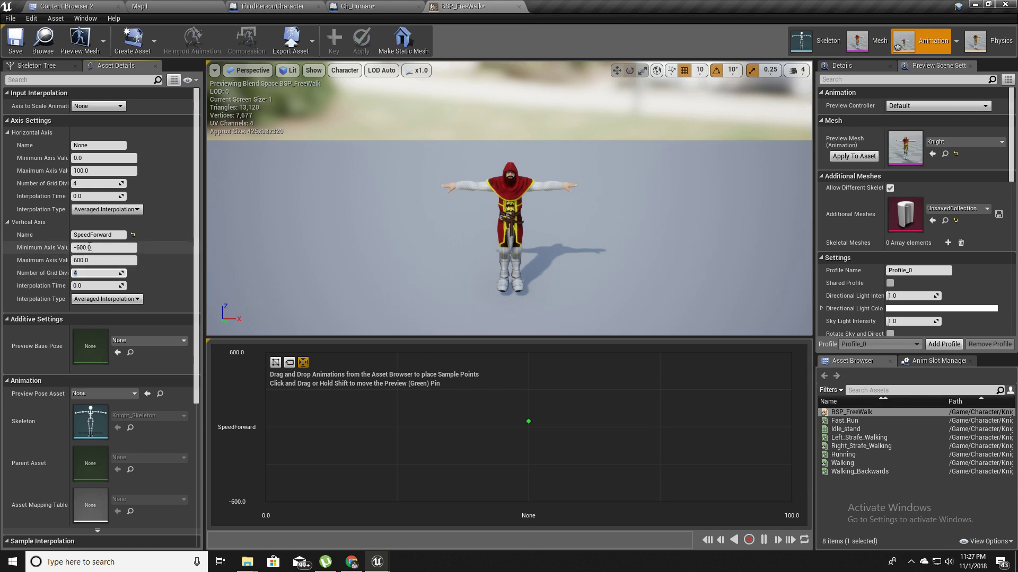
pyautogui.write('12')
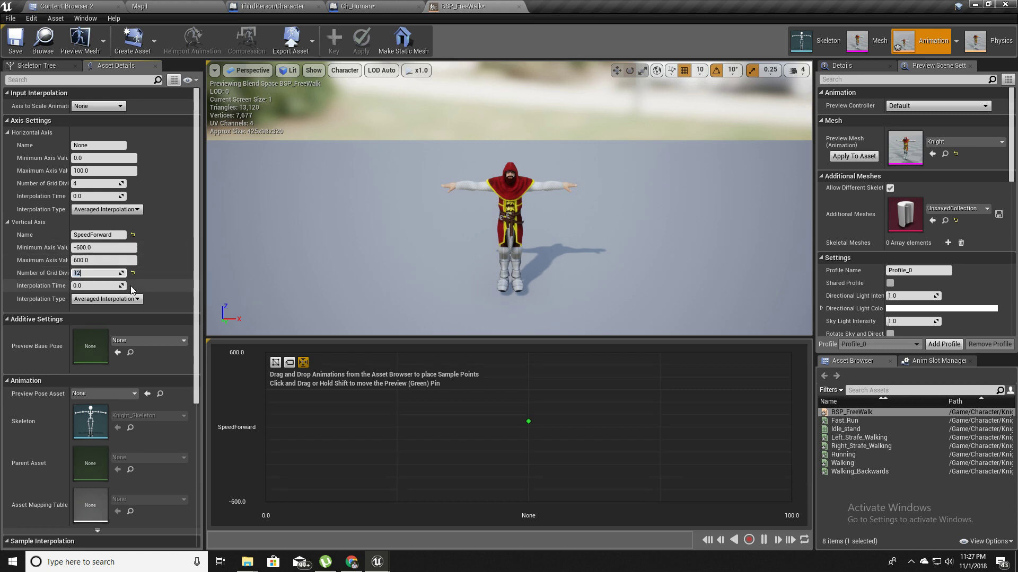
# Name the horizontal axis SpeedSide and give it a range of -600 to 600 with 12 grid divisions
pyautogui.click(98, 145)
pyautogui.click(98, 145)
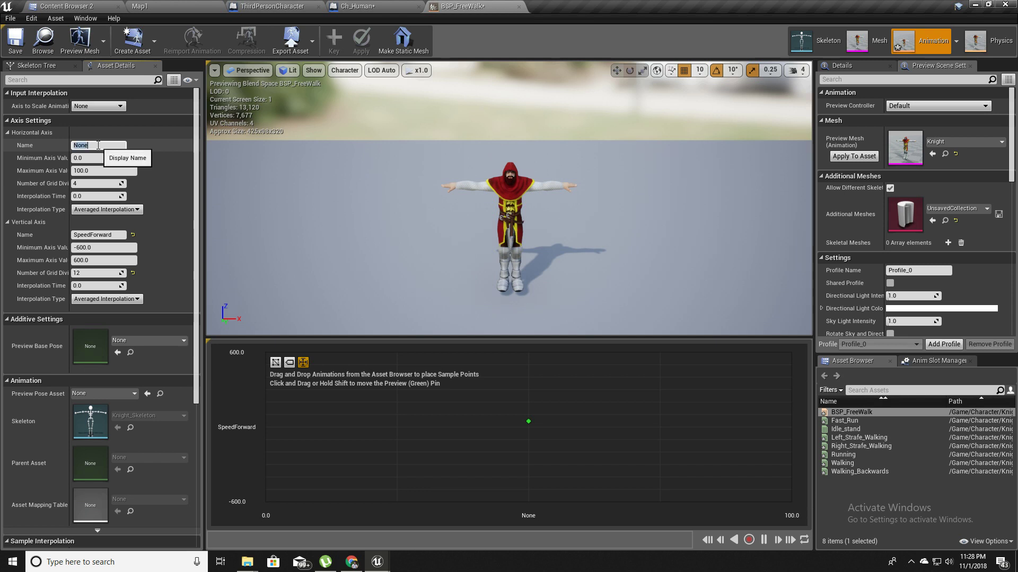
pyautogui.write('SpeedSide')
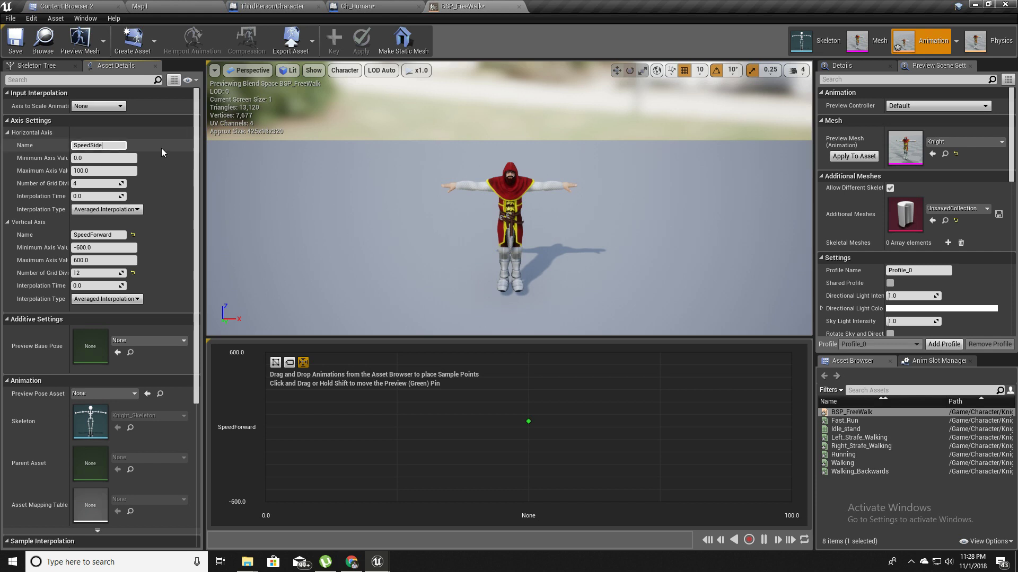
pyautogui.click(180, 158)
pyautogui.click(115, 157)
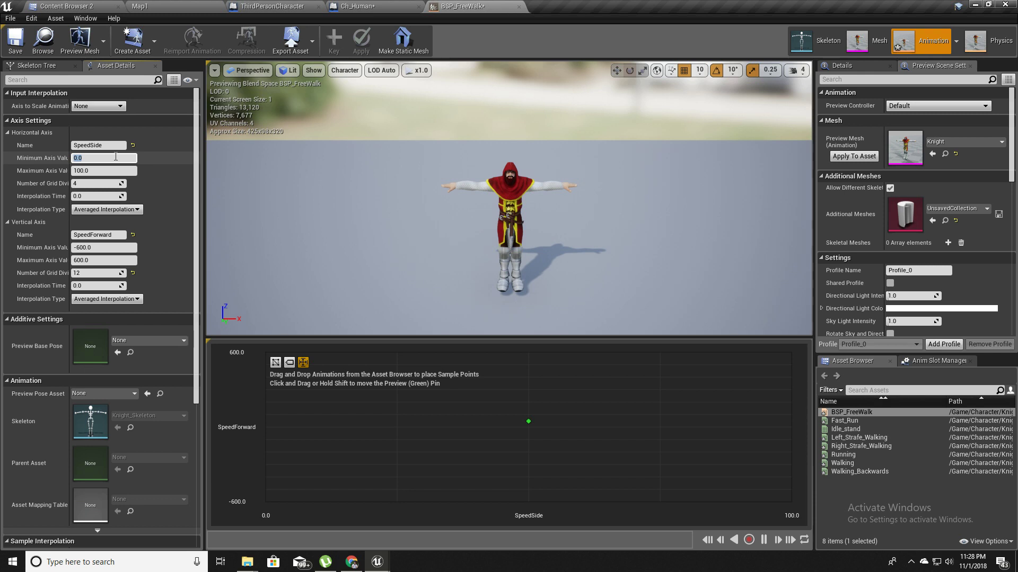
pyautogui.write('-600')
pyautogui.press('Tab')
pyautogui.write('60')
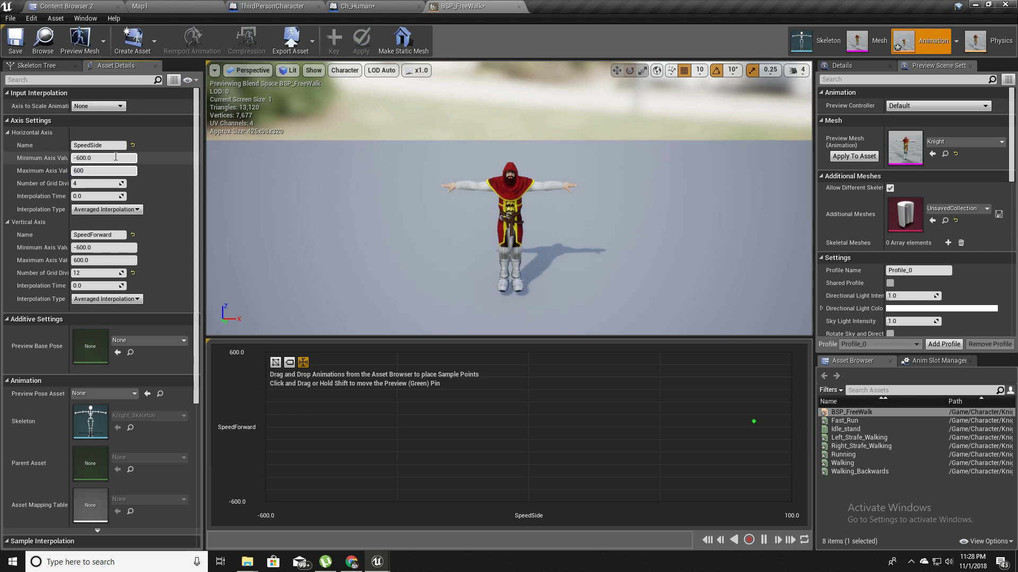
pyautogui.write('0')
pyautogui.press('Tab')
pyautogui.write('12')
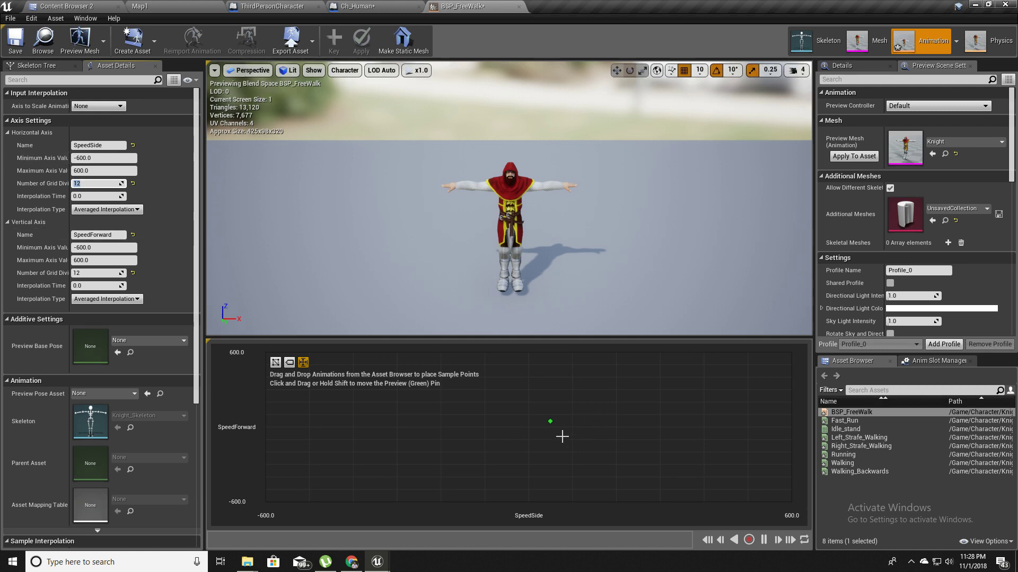
# Place the Idle_stand animation from the Content Browser at the centre of the BSP_FreeWalk grid
pyautogui.moveTo(550, 422)
pyautogui.mouseDown()
pyautogui.moveTo(525, 426)
pyautogui.moveTo(537, 434)
pyautogui.mouseUp()
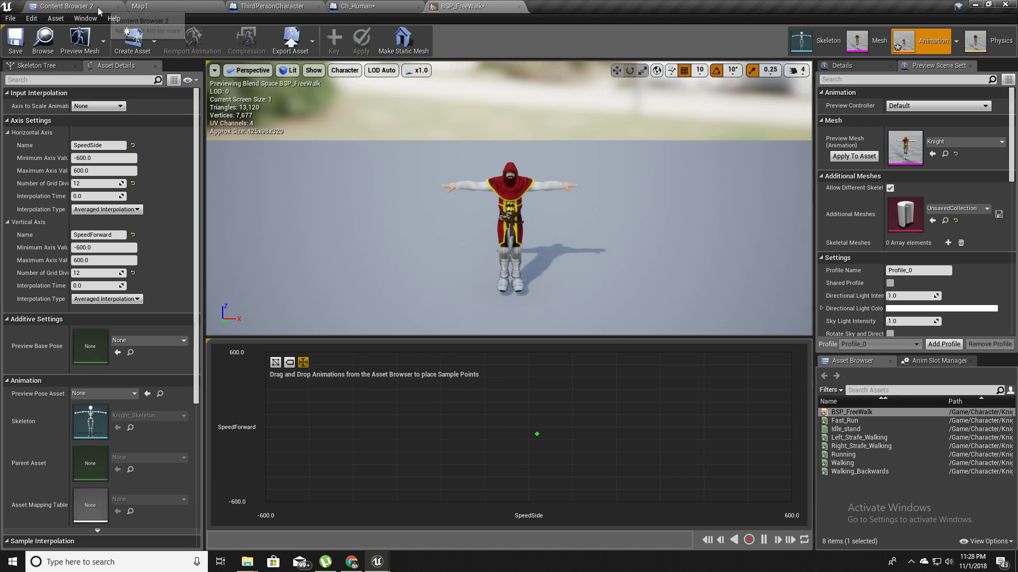
pyautogui.click(157, 5)
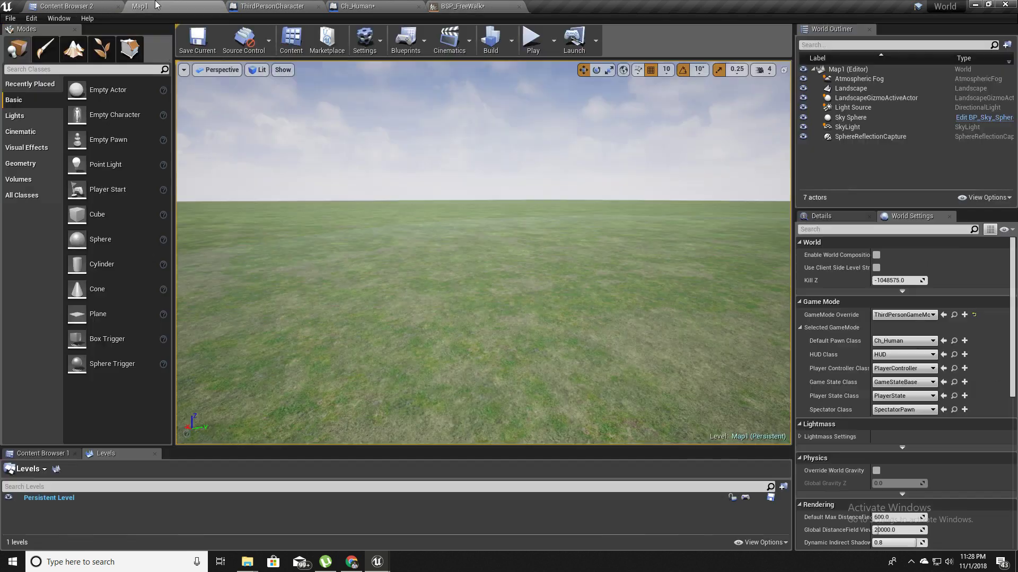
pyautogui.click(82, 5)
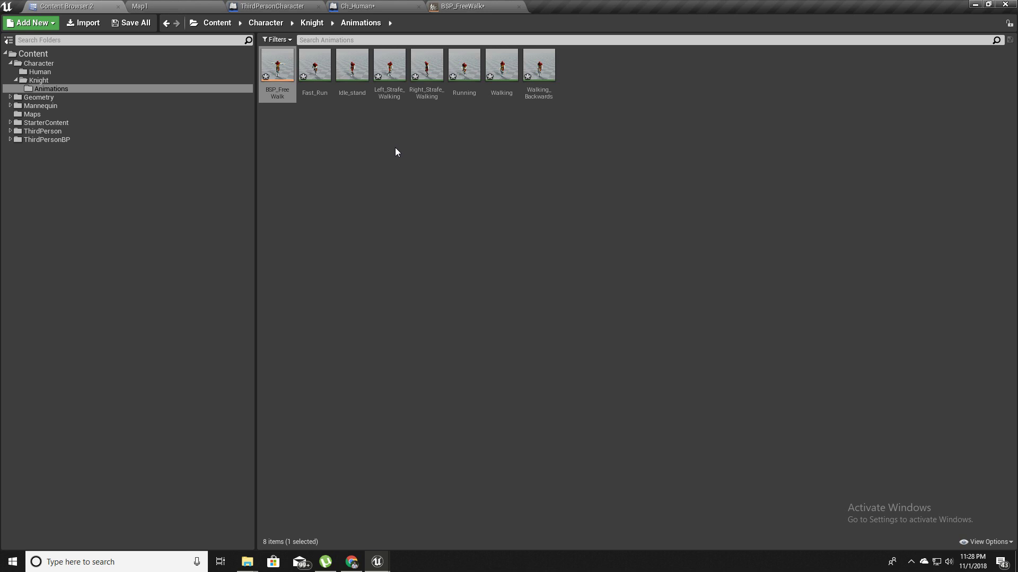
pyautogui.moveTo(352, 66); pyautogui.dragTo(528, 427)
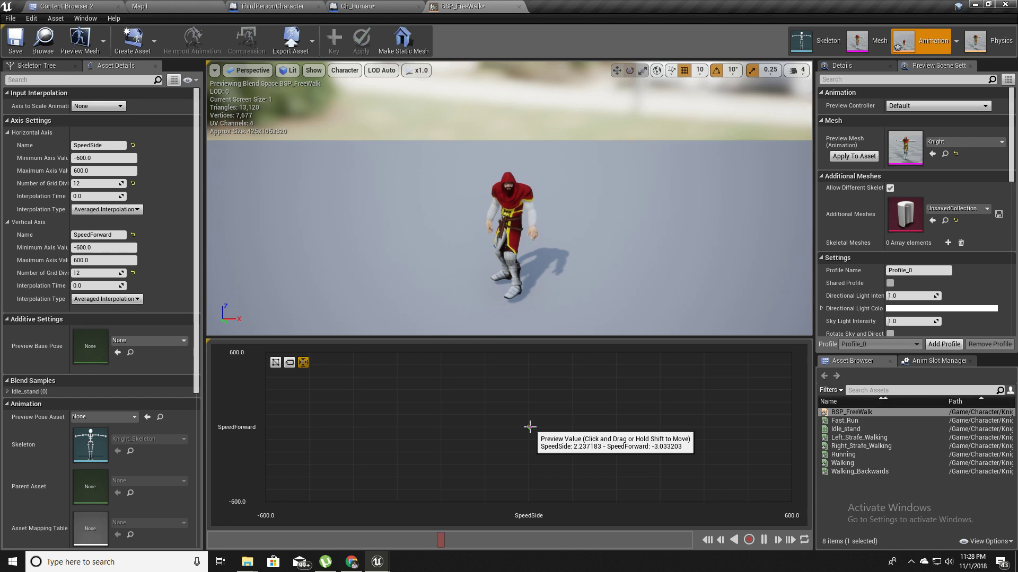
# Place the Walking animation on the blend space grid at SpeedSide 0 and SpeedForward 200
pyautogui.click(162, 5)
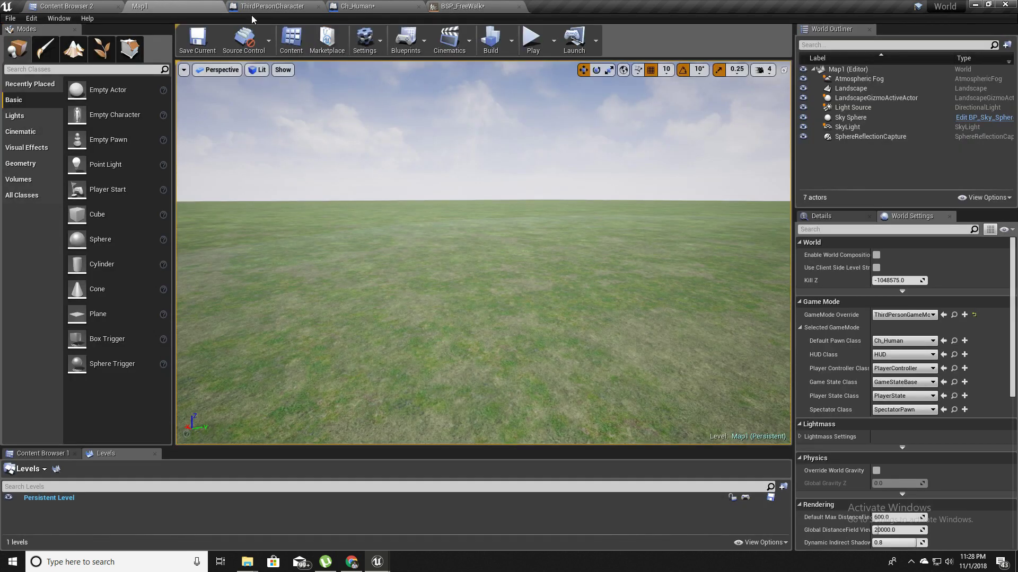
pyautogui.click(71, 6)
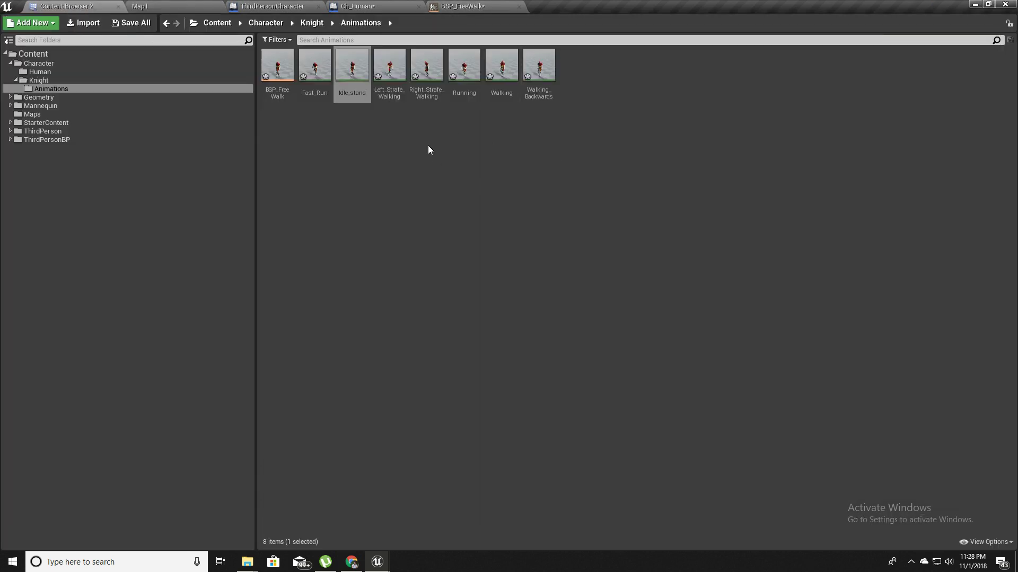
pyautogui.click(471, 7)
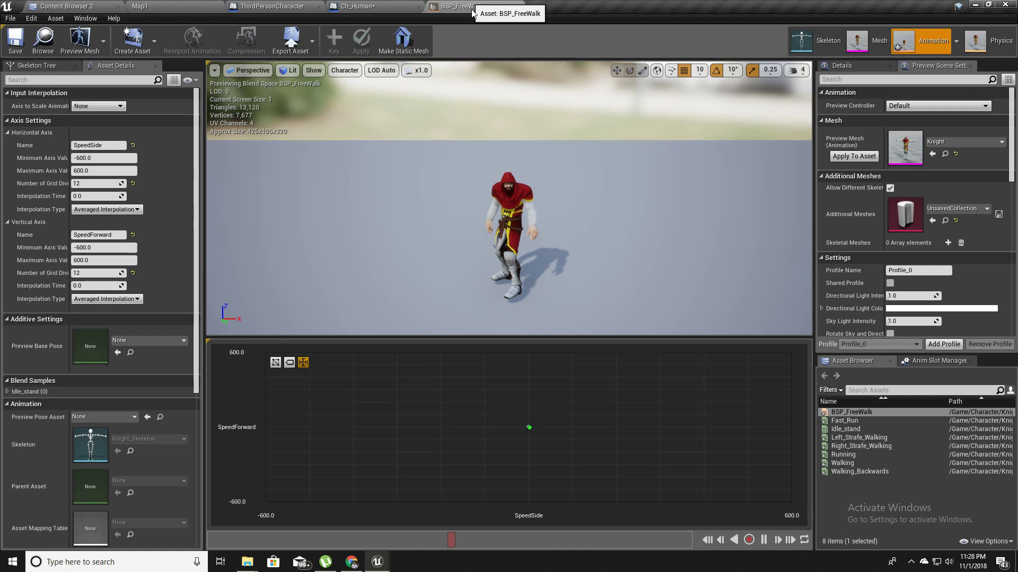
pyautogui.click(863, 454)
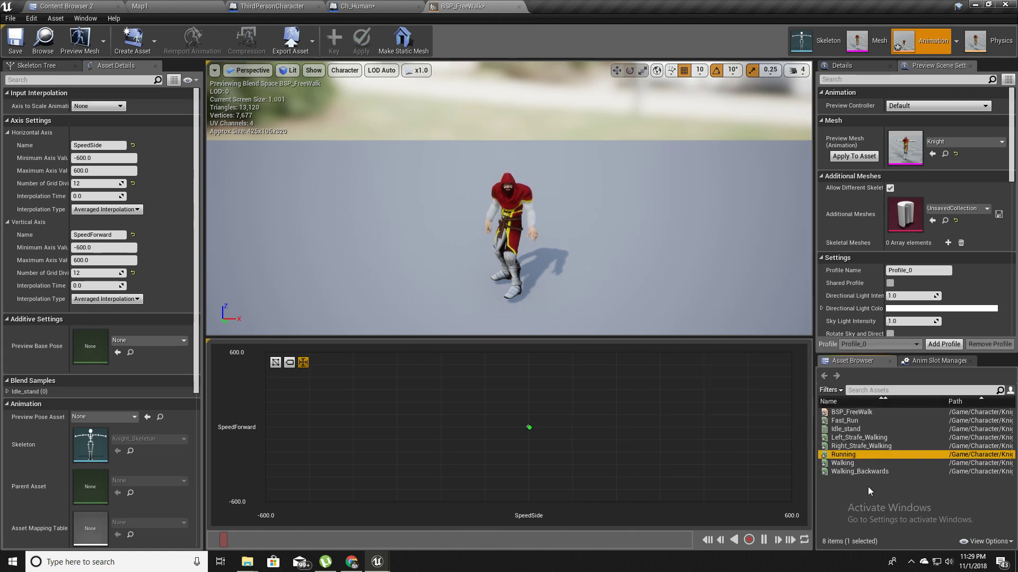
pyautogui.moveTo(843, 463); pyautogui.dragTo(539, 407)
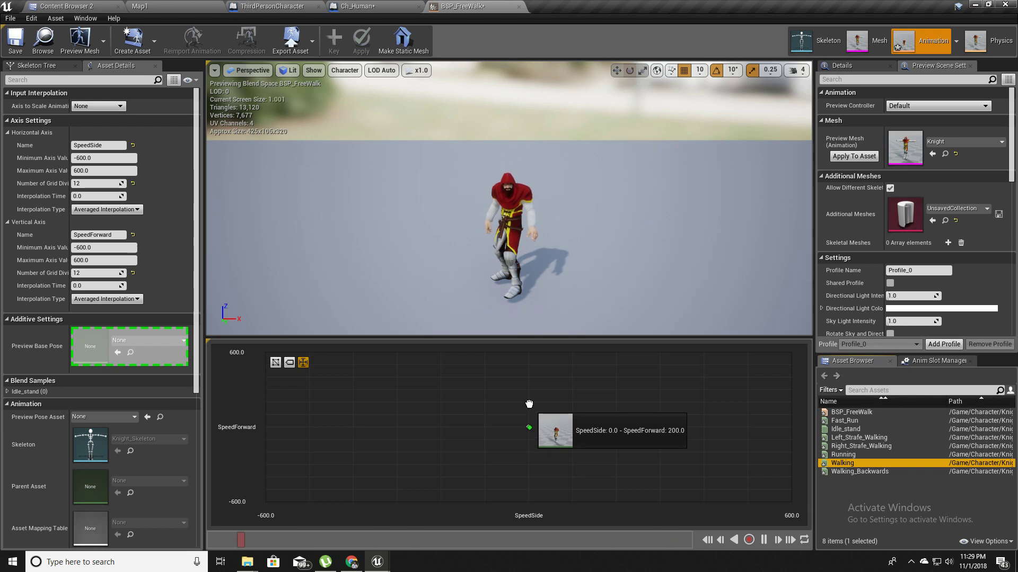
pyautogui.moveTo(529, 404); pyautogui.dragTo(528, 403)
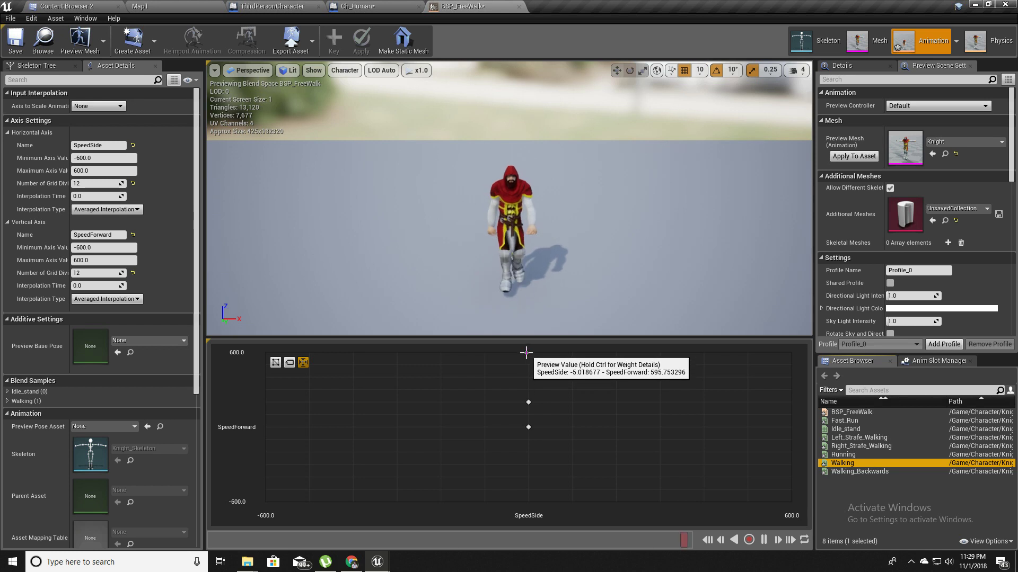
# Place the Running animation on the blend space grid at SpeedSide 0 and SpeedForward 600, and preview the blend
pyautogui.moveTo(843, 455); pyautogui.dragTo(533, 354)
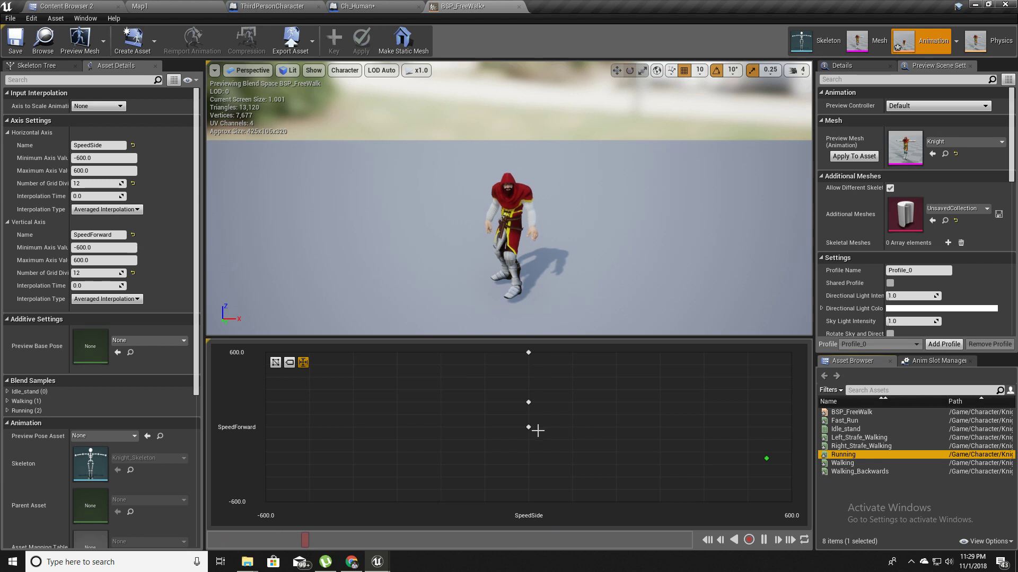
pyautogui.press('shift')
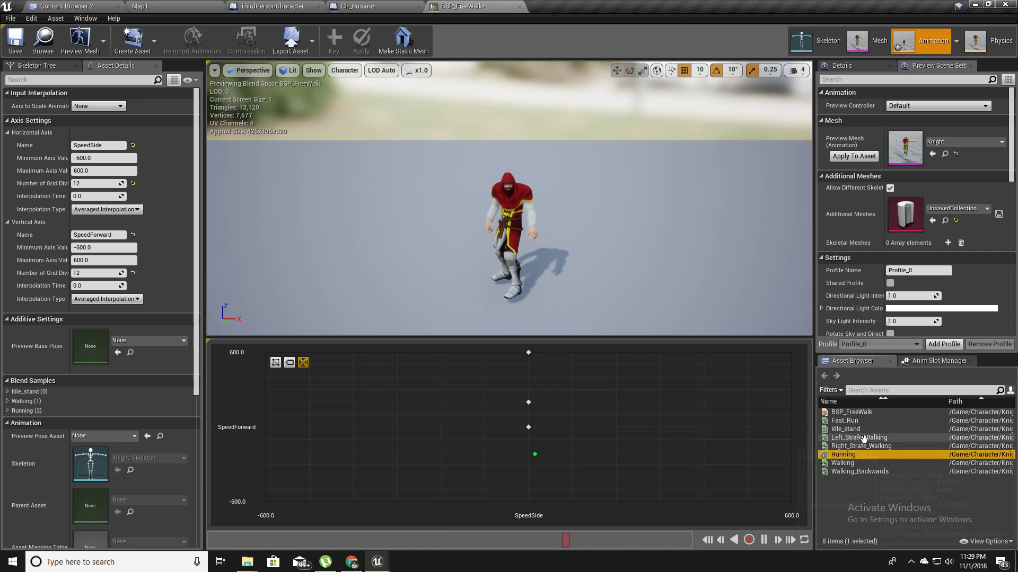
# Place Left_Strafe_Walking at SpeedSide -200 and Right_Strafe_Walking at SpeedSide 200, both at SpeedForward 0, and preview the blend
pyautogui.moveTo(859, 437); pyautogui.dragTo(834, 435)
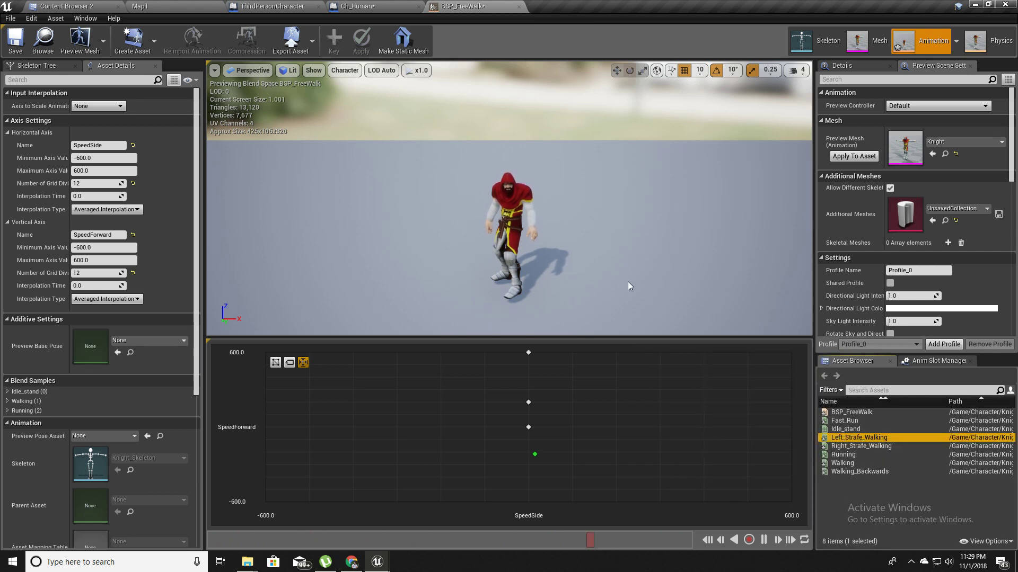
pyautogui.moveTo(629, 287); pyautogui.dragTo(596, 289)
pyautogui.moveTo(596, 288); pyautogui.dragTo(321, 318, button='right')
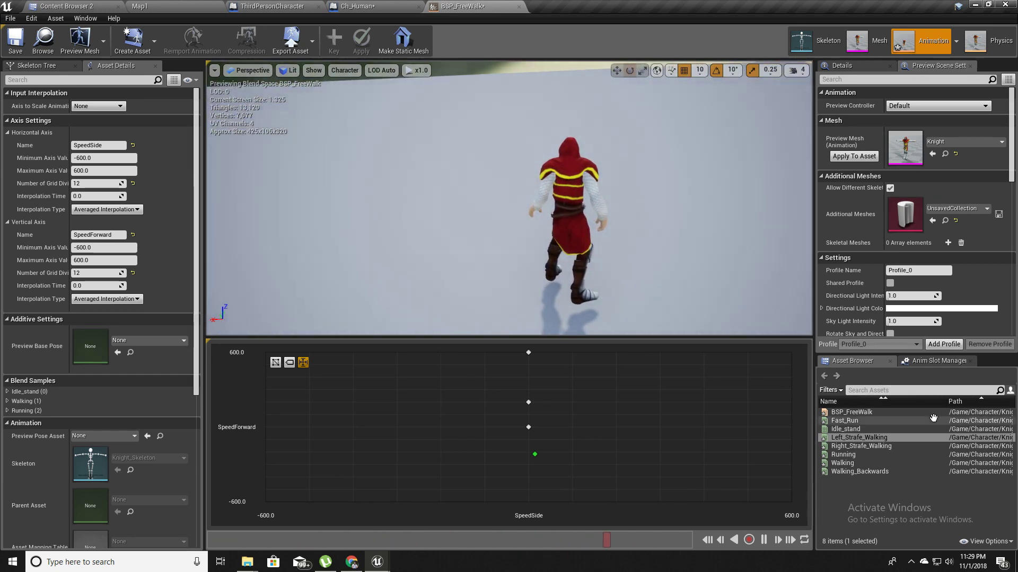
pyautogui.moveTo(846, 440); pyautogui.dragTo(434, 426)
pyautogui.press('shift')
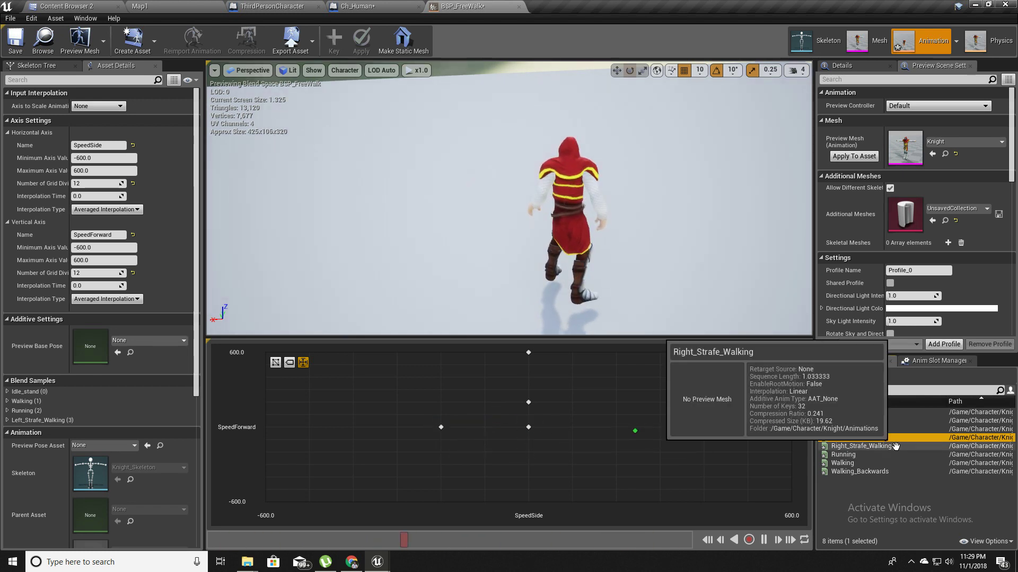
pyautogui.moveTo(893, 446)
pyautogui.mouseDown()
pyautogui.moveTo(699, 444)
pyautogui.moveTo(618, 427)
pyautogui.mouseUp()
pyautogui.press('shift')
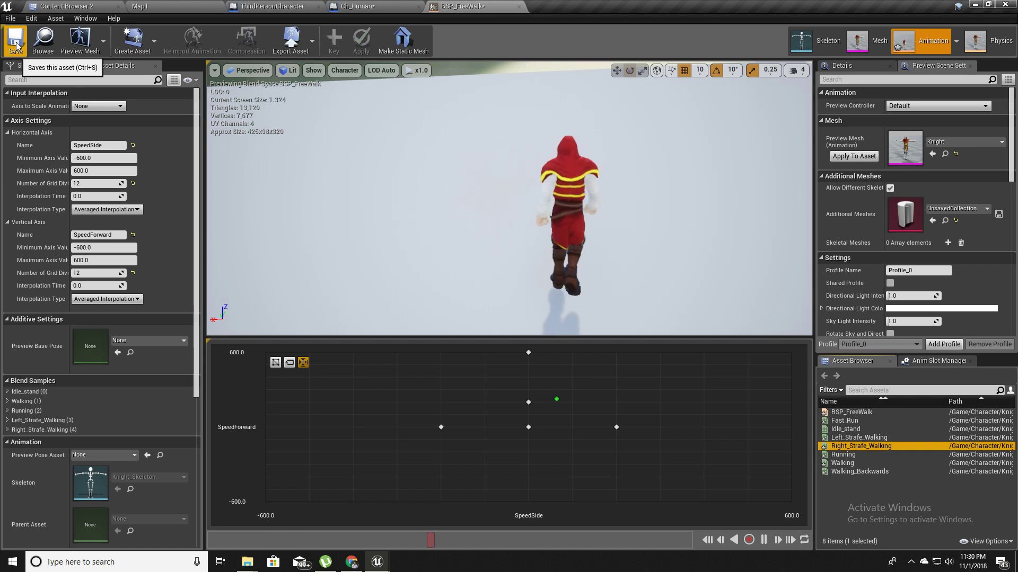
# In the Ch_Human blueprint, set the Mesh component's Animation Mode to Use Animation Blueprint
pyautogui.click(366, 5)
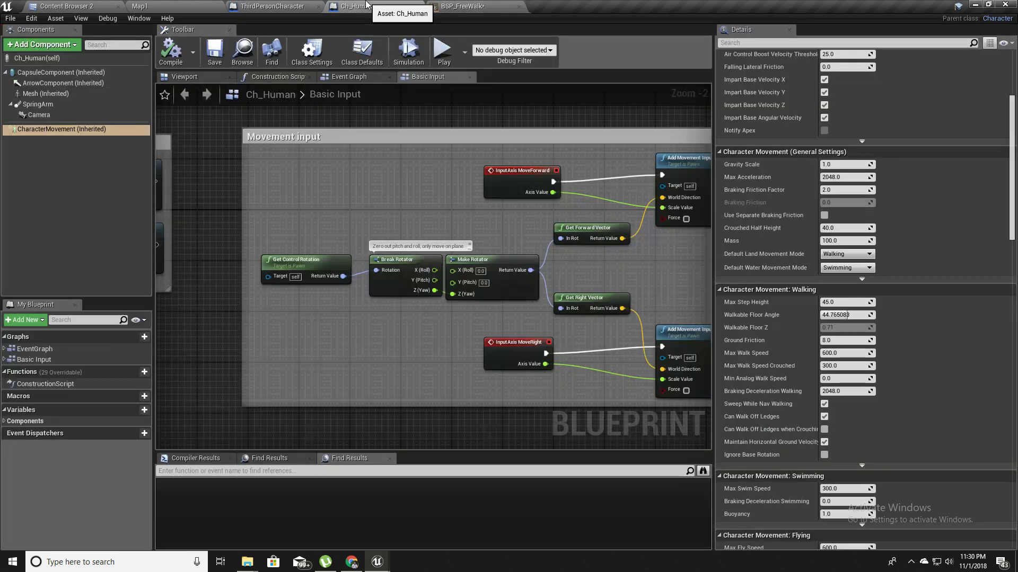
pyautogui.click(200, 78)
pyautogui.click(462, 6)
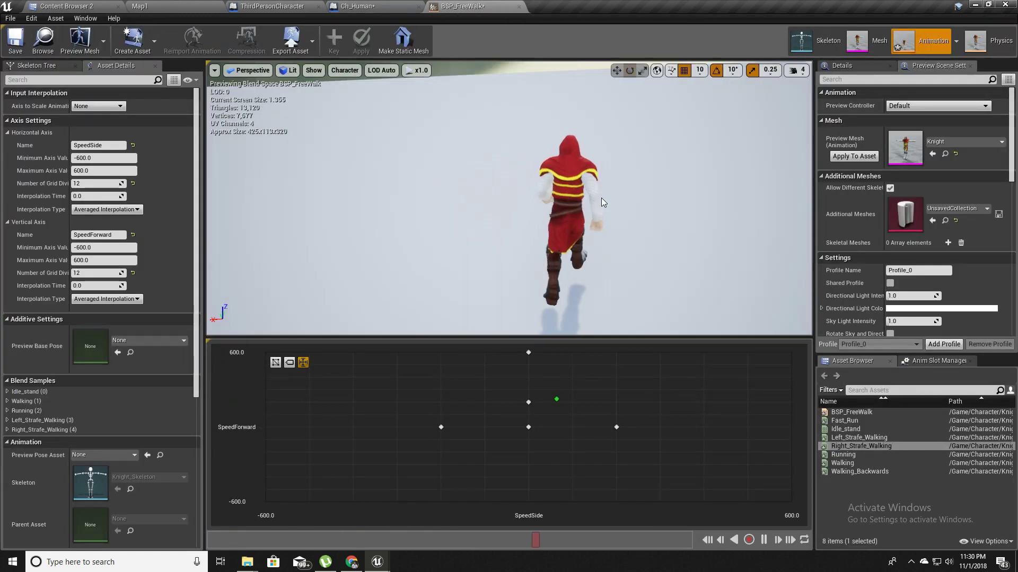
pyautogui.click(371, 7)
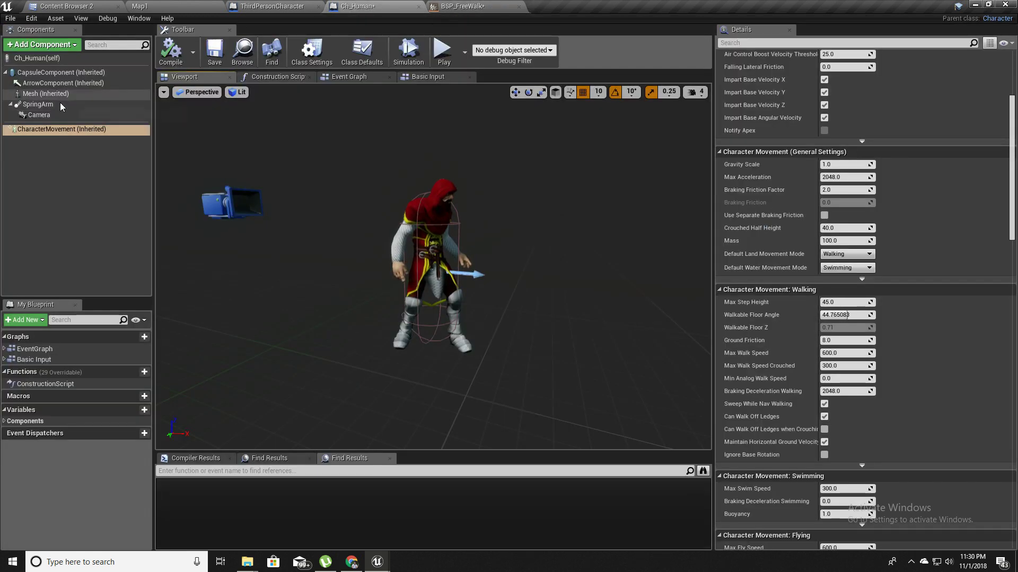
pyautogui.click(51, 187)
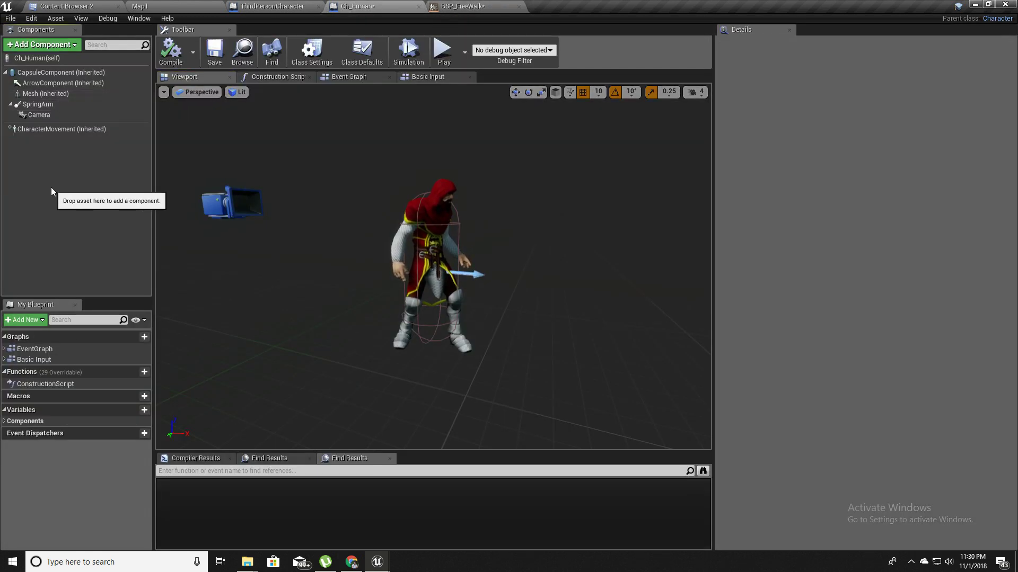
pyautogui.click(52, 94)
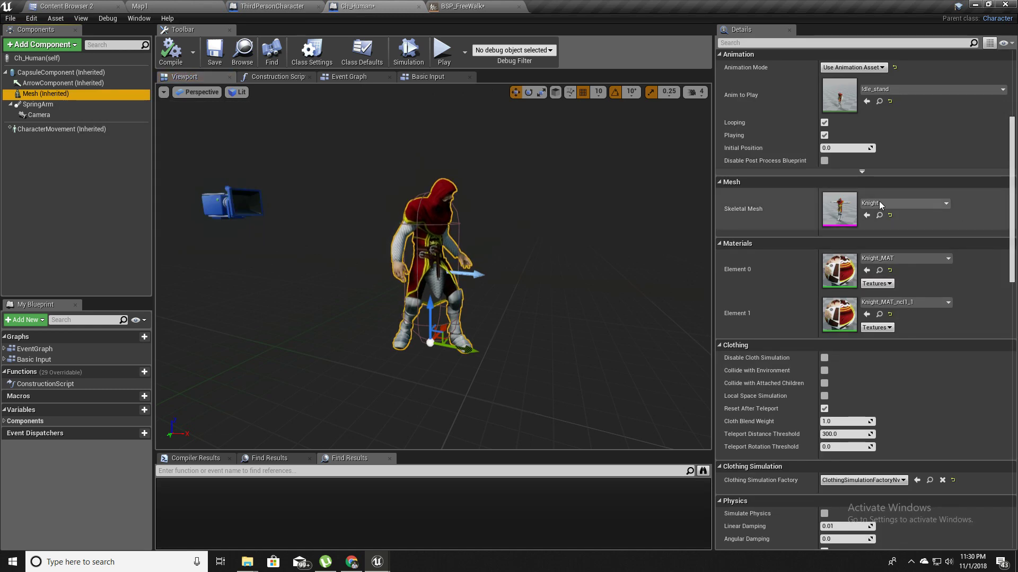
pyautogui.scroll(4, 885, 207)
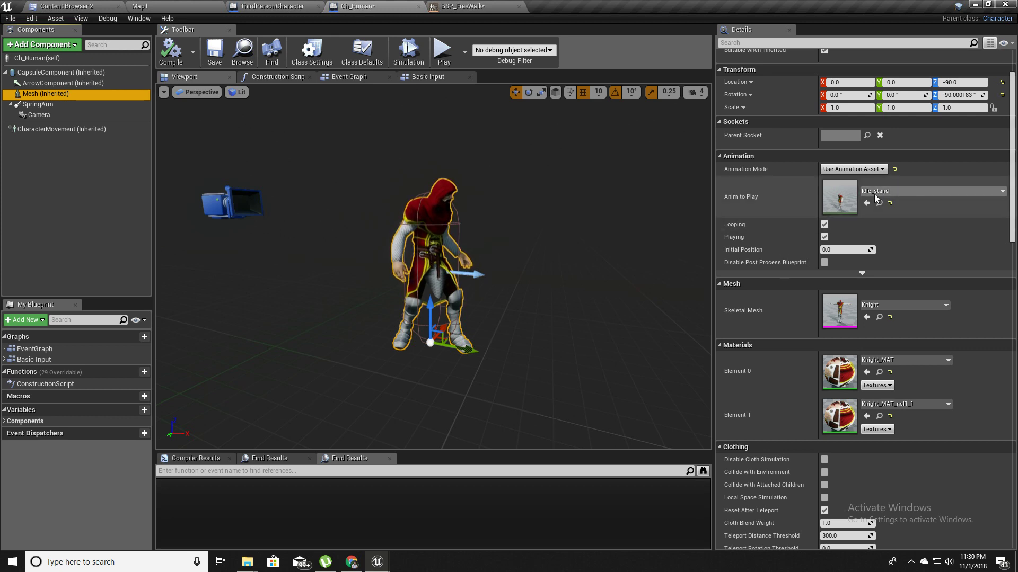
pyautogui.click(848, 169)
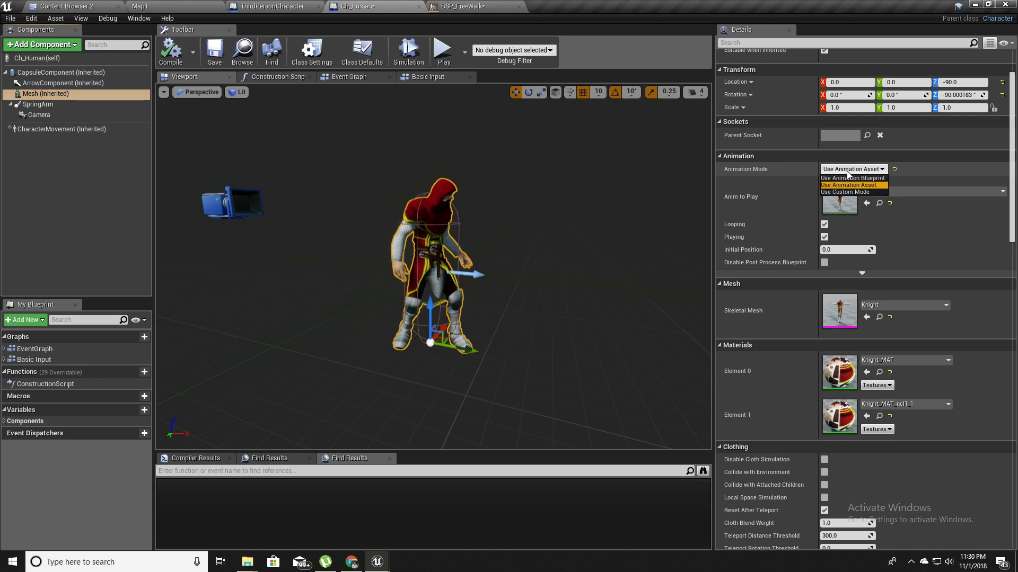
pyautogui.click(941, 168)
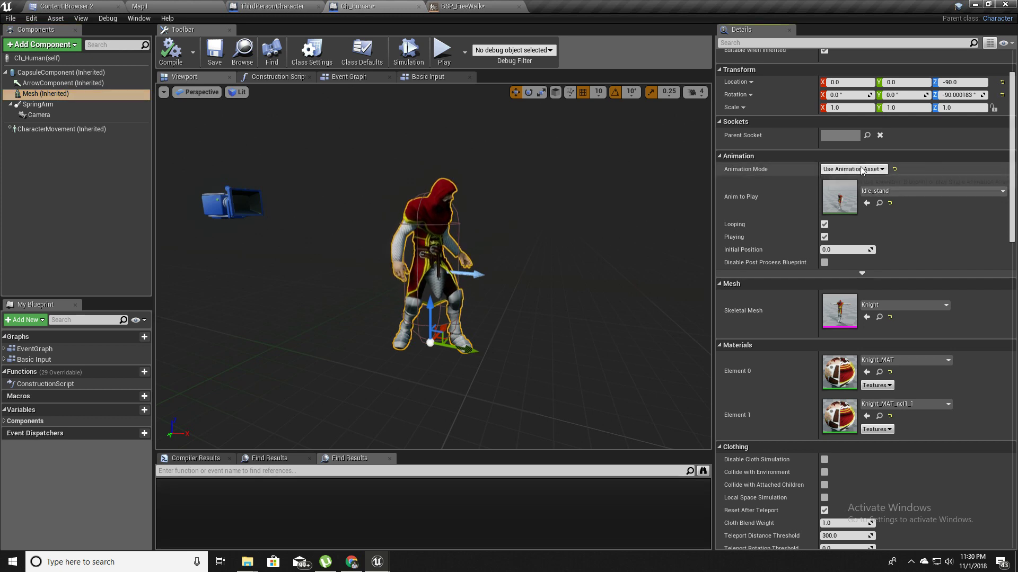
pyautogui.click(851, 169)
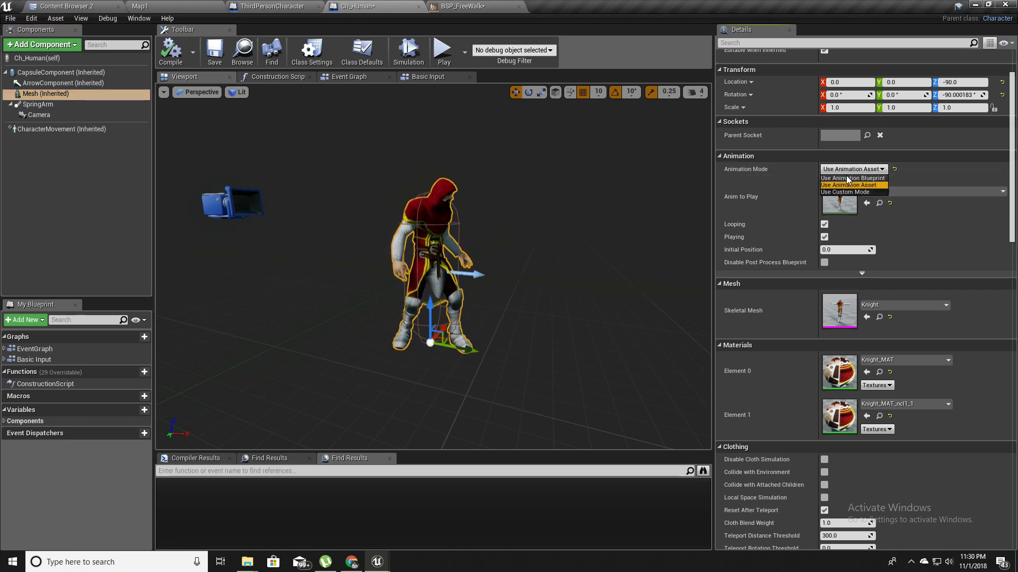
pyautogui.click(846, 178)
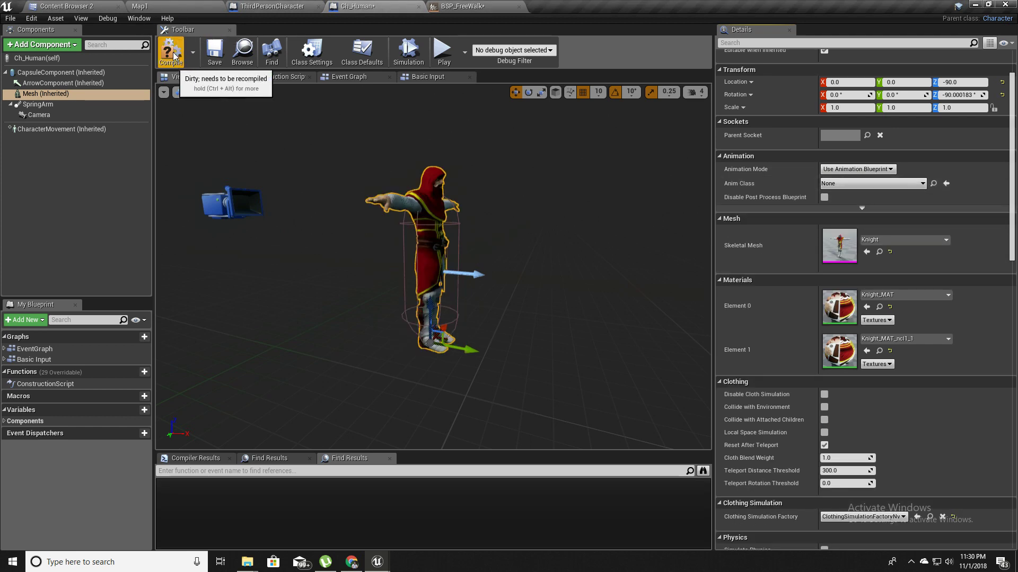
# Create an Animation Blueprint named BPA_Human in the Human folder, with parent class AnimInstance and target Knight_Skeleton, and open it
pyautogui.click(90, 6)
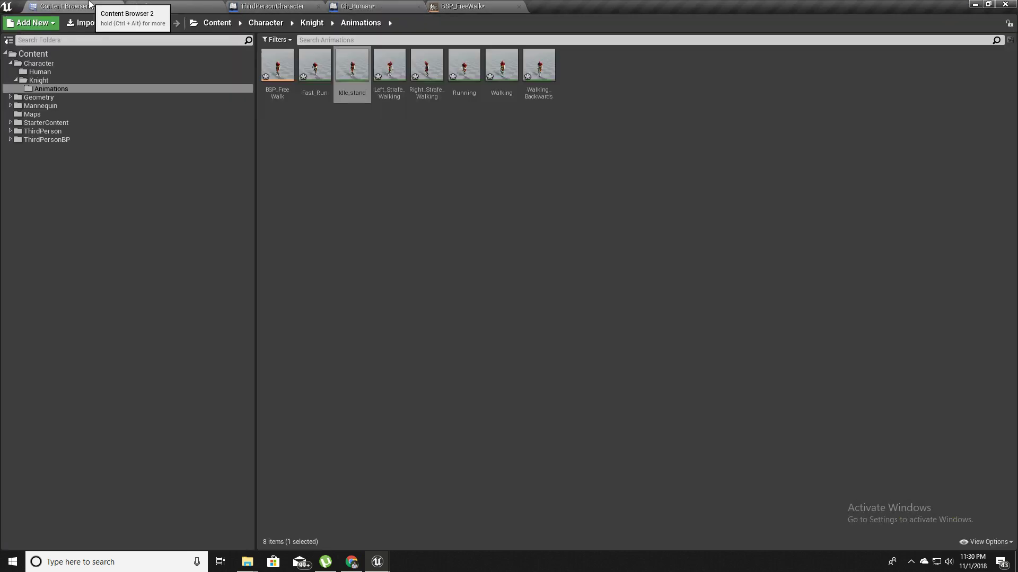
pyautogui.click(40, 73)
pyautogui.rightClick(335, 69)
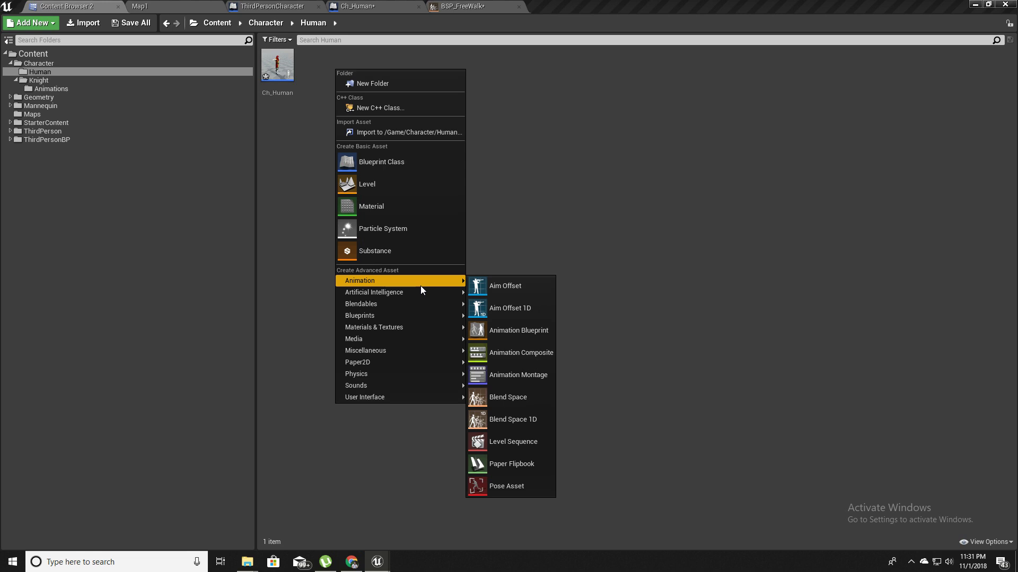
pyautogui.click(529, 331)
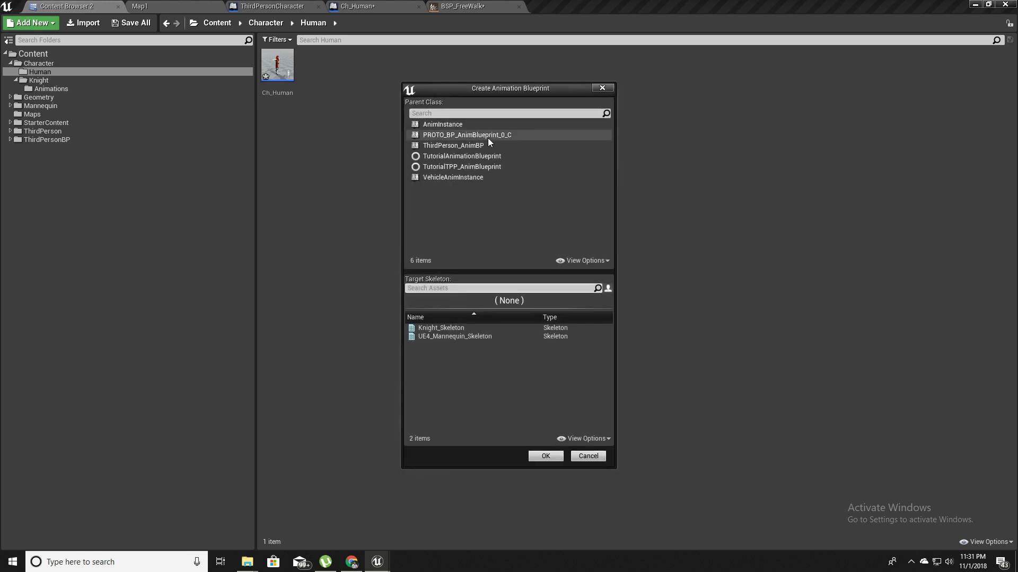
pyautogui.click(440, 126)
pyautogui.click(423, 113)
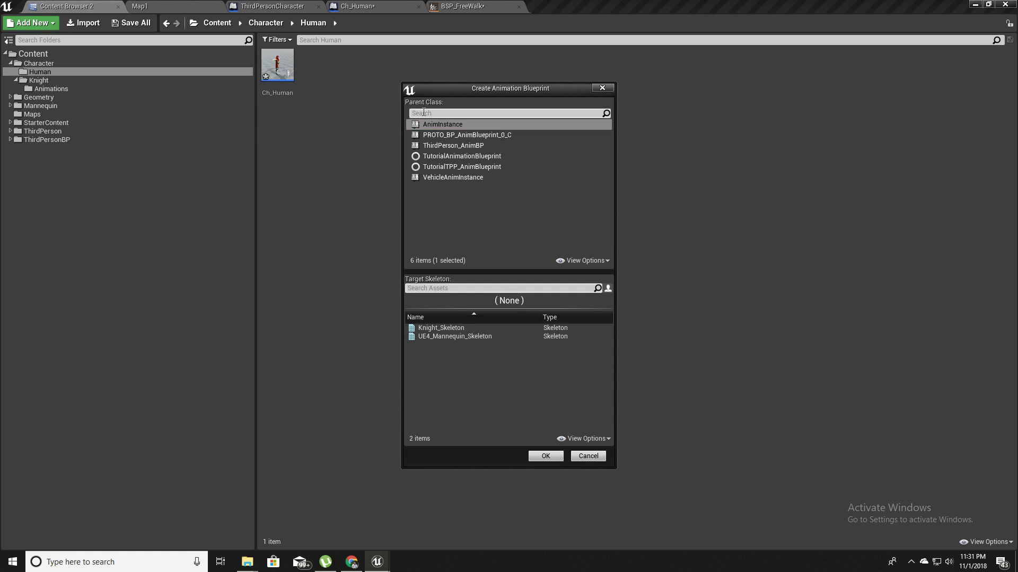
pyautogui.click(451, 329)
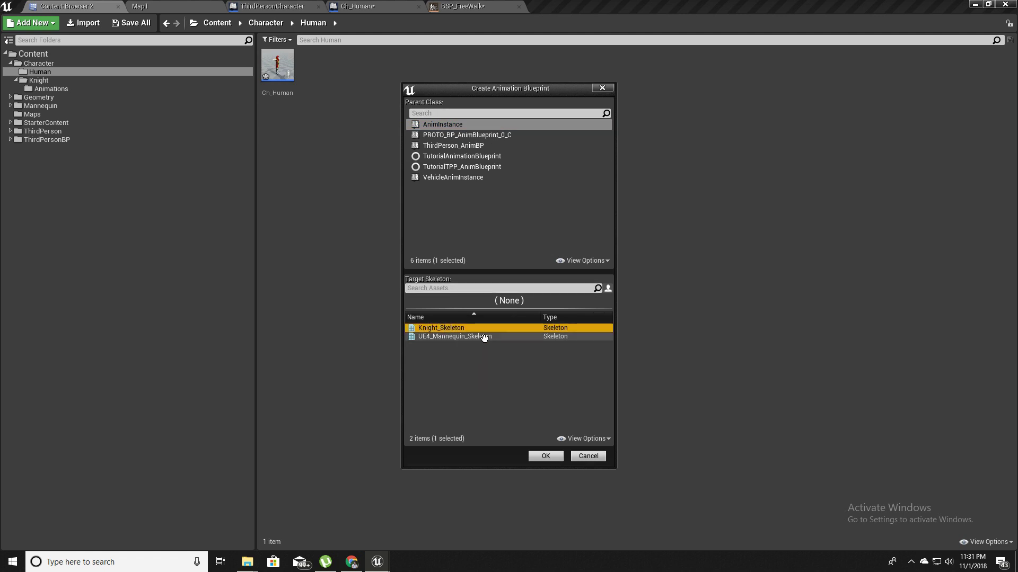
pyautogui.click(545, 457)
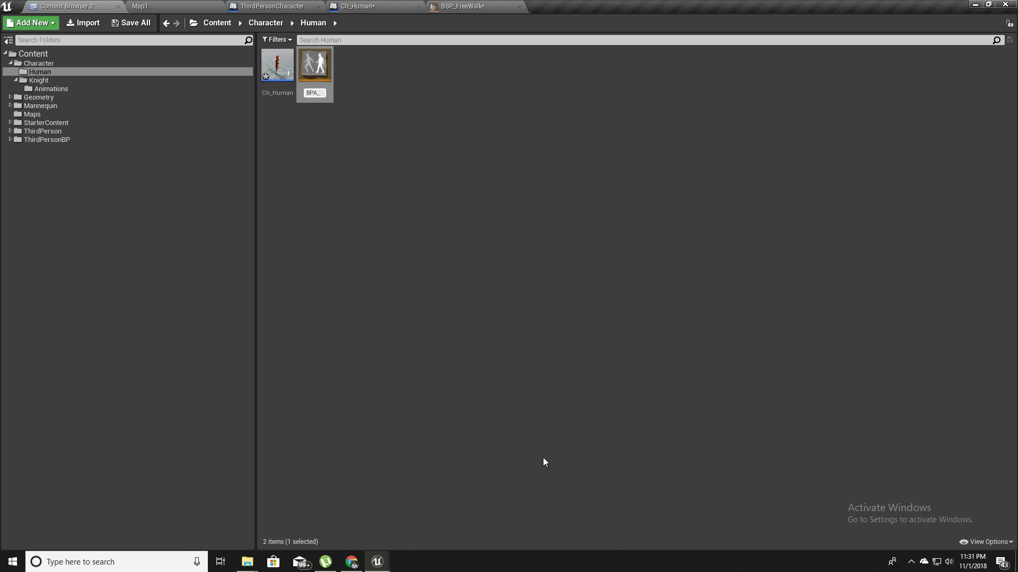
pyautogui.press('Return')
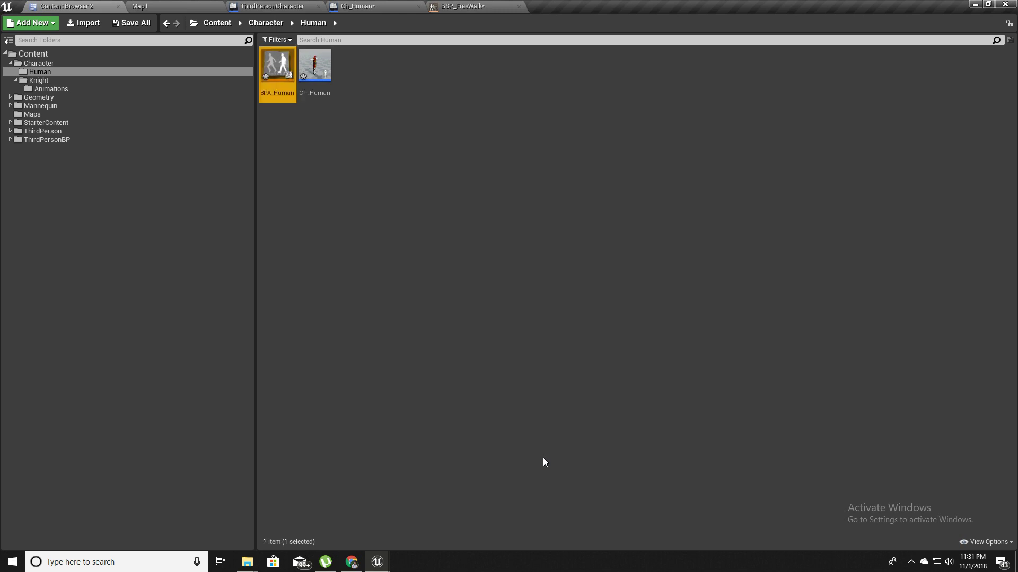
pyautogui.press('Return')
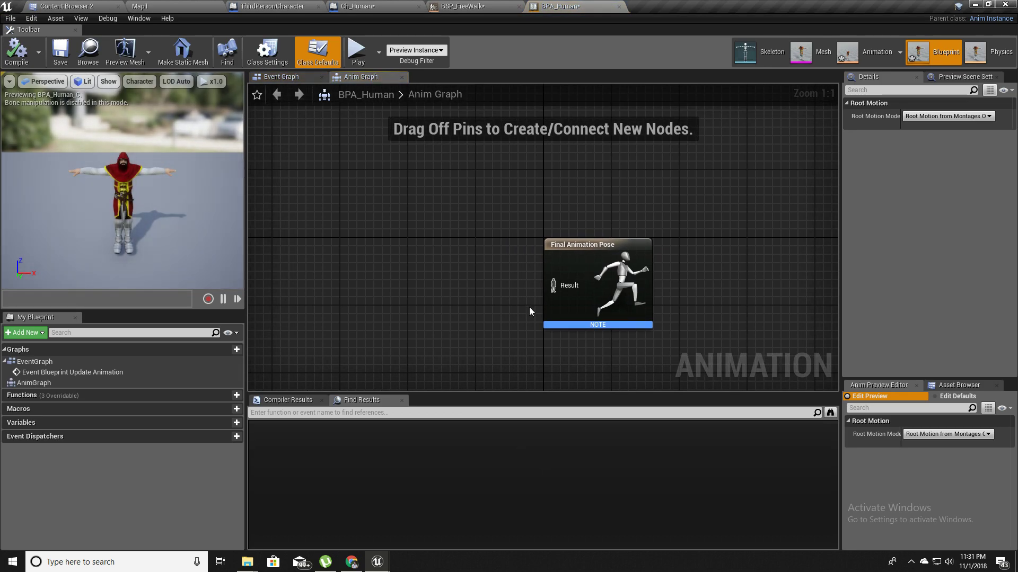
# Close the Anim Graph and Event Graph of BPA_Human, reopen both, and return to the Anim Graph
pyautogui.moveTo(590, 254); pyautogui.dragTo(589, 185)
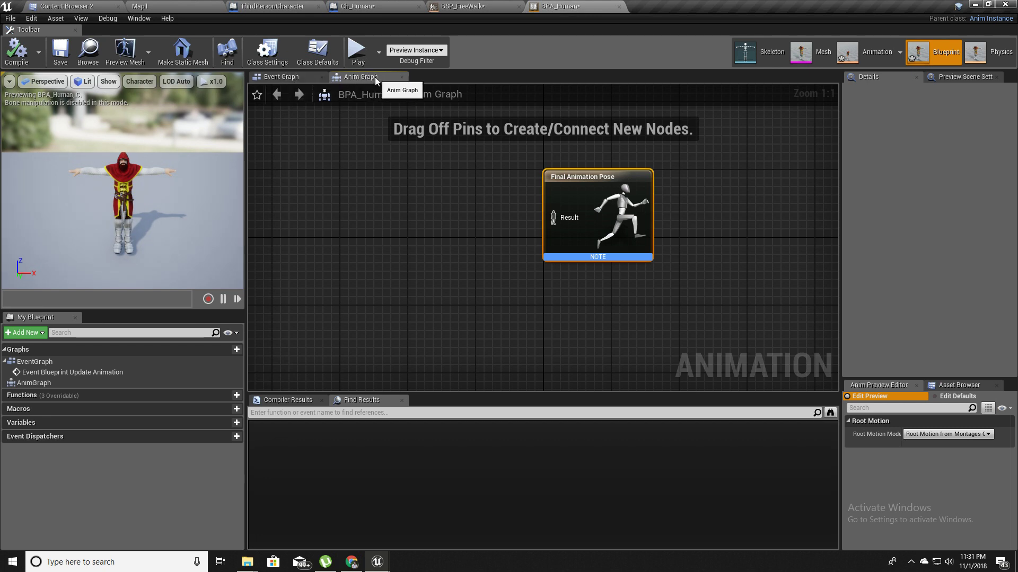
pyautogui.click(402, 80)
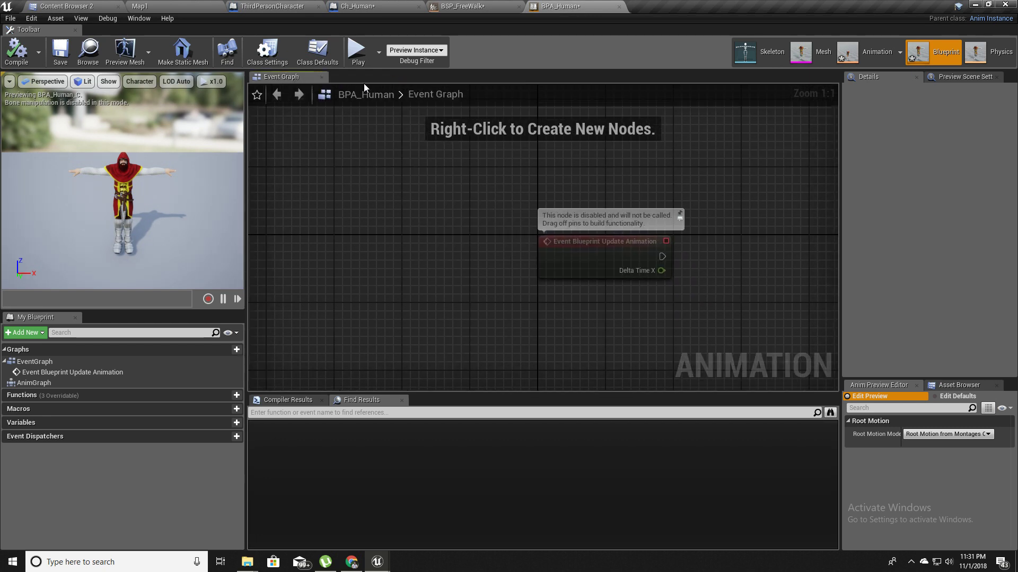
pyautogui.click(322, 78)
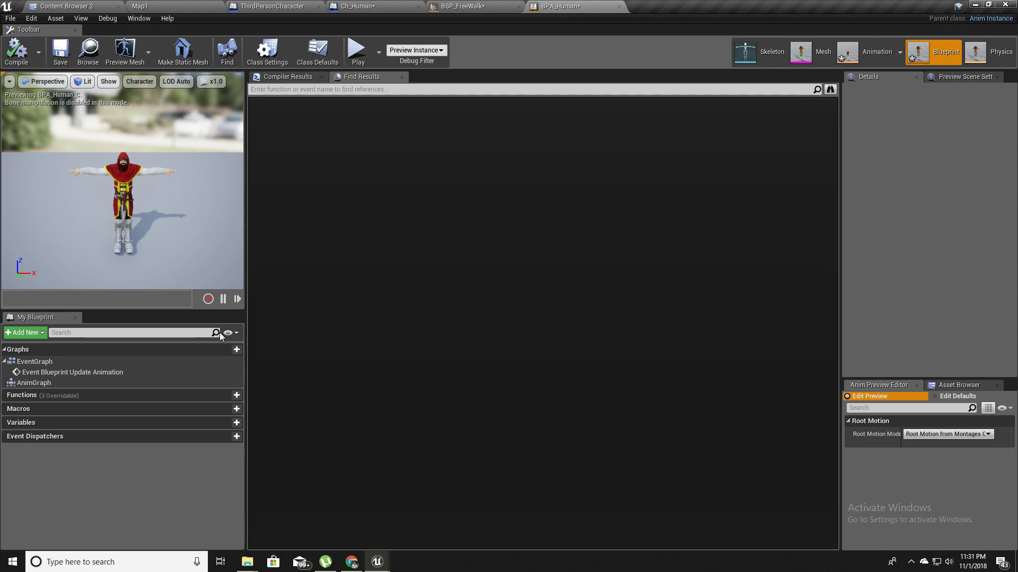
pyautogui.doubleClick(32, 384)
pyautogui.doubleClick(39, 363)
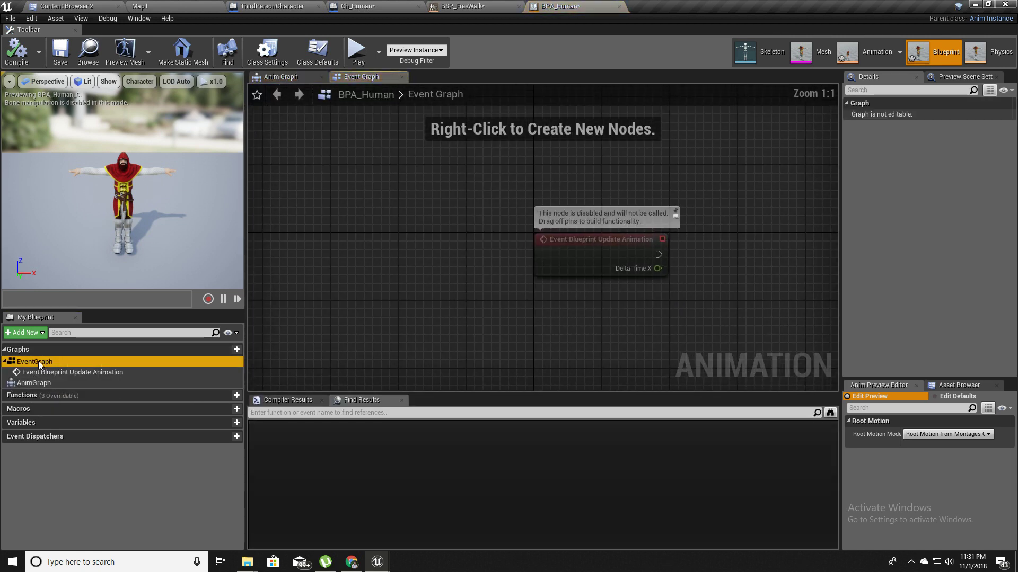
pyautogui.click(280, 77)
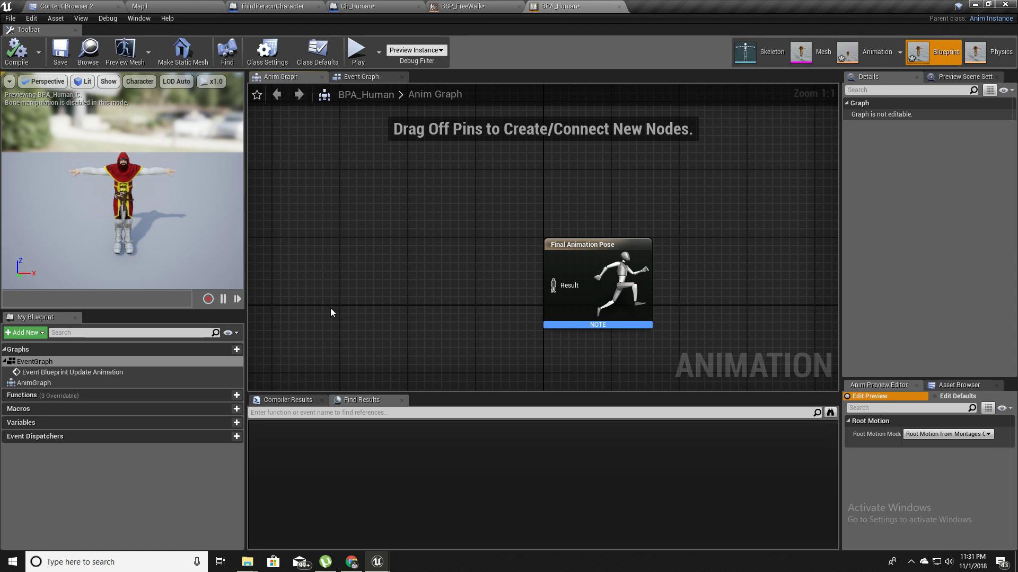
# Add the BSP_FreeWalk blend space from Knight/Animations to the BPA_Human Anim Graph, beside the Final Animation Pose node
pyautogui.click(80, 6)
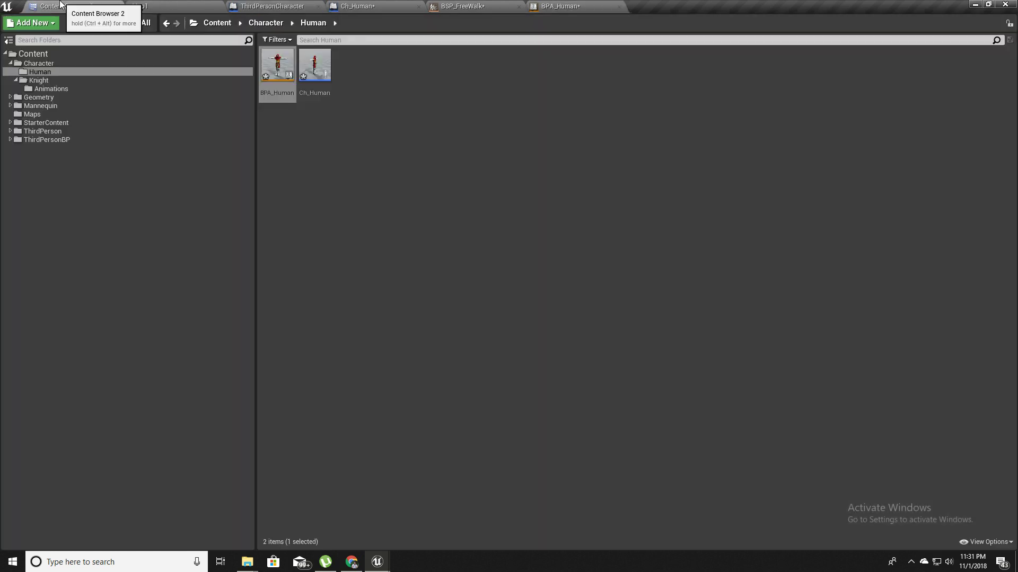
pyautogui.click(266, 23)
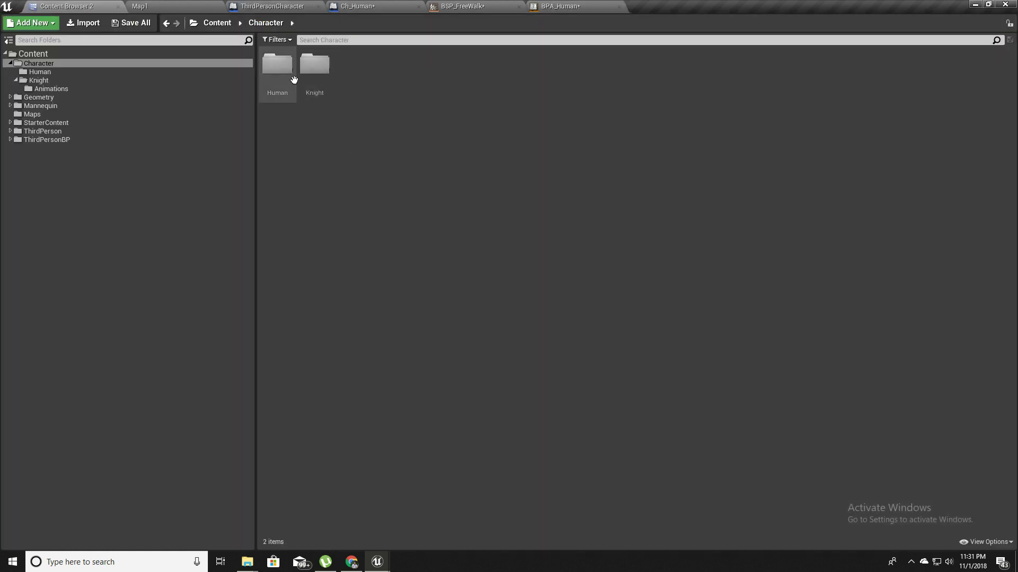
pyautogui.doubleClick(314, 67)
pyautogui.doubleClick(281, 98)
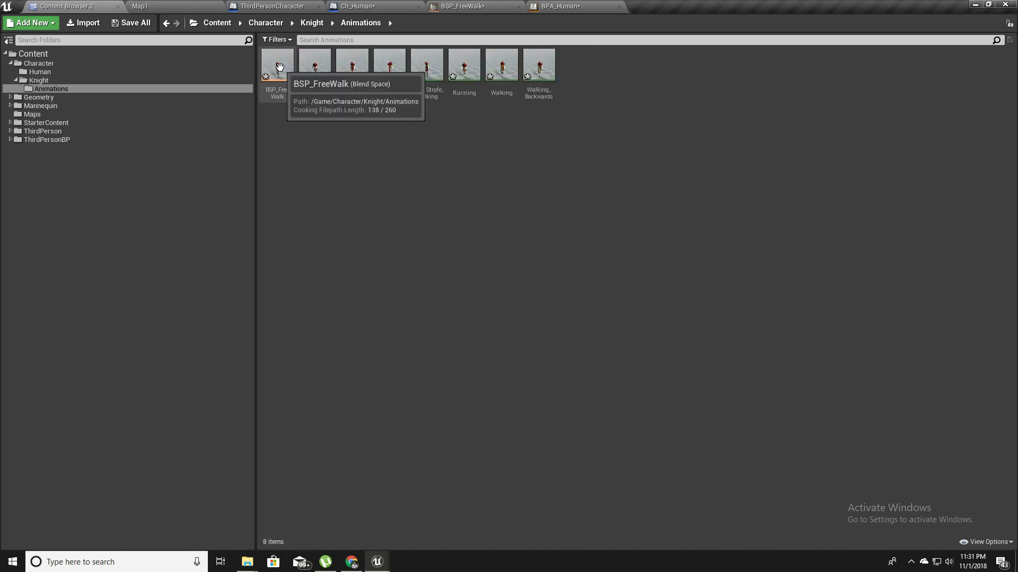
pyautogui.moveTo(279, 66); pyautogui.dragTo(371, 260)
pyautogui.moveTo(441, 302); pyautogui.dragTo(451, 239, button='right')
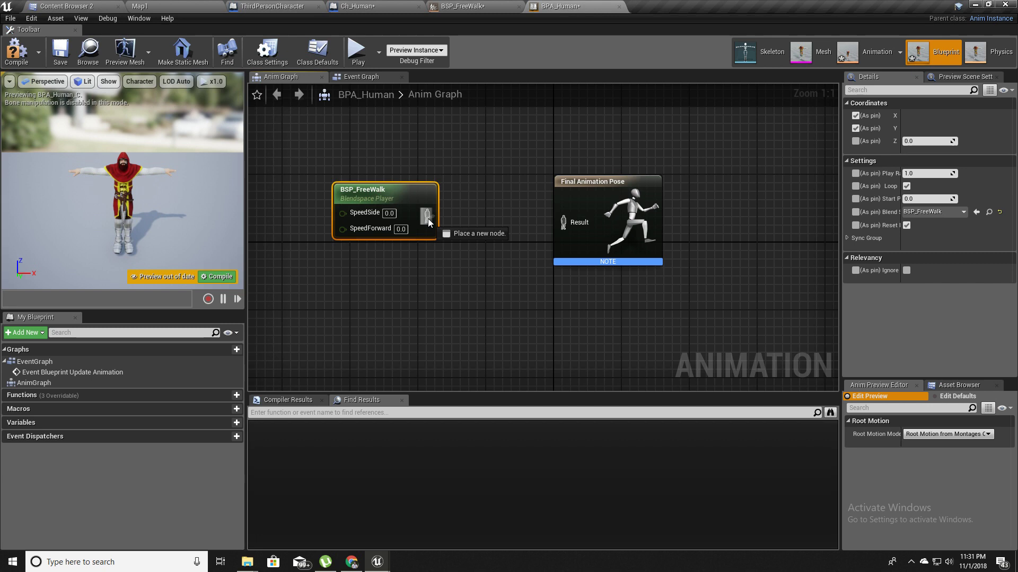
# Connect the BSP_FreeWalk output pose to the Result of Final Animation Pose and compile BPA_Human
pyautogui.moveTo(486, 214); pyautogui.dragTo(574, 224)
pyautogui.click(464, 208)
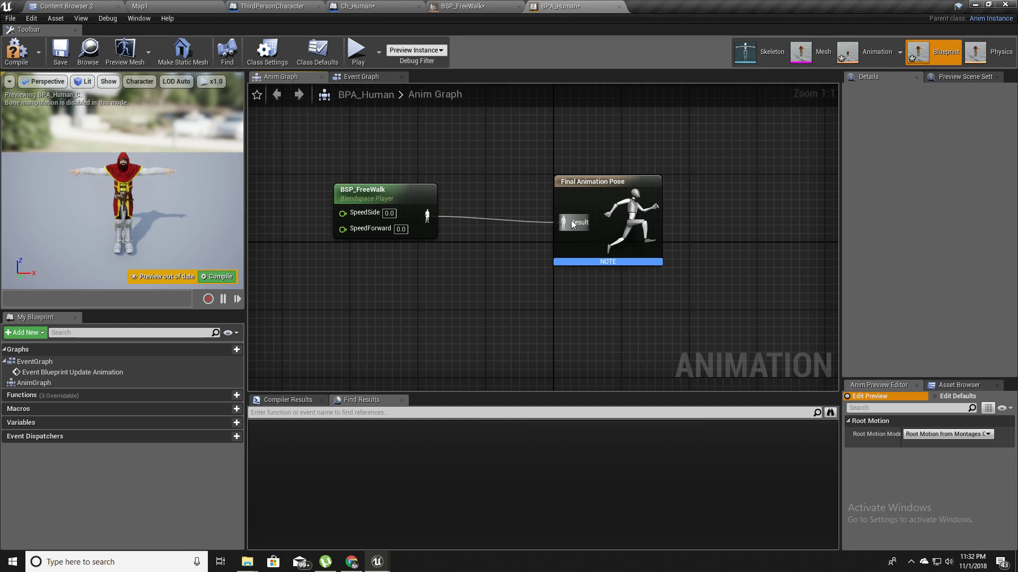
pyautogui.click(17, 51)
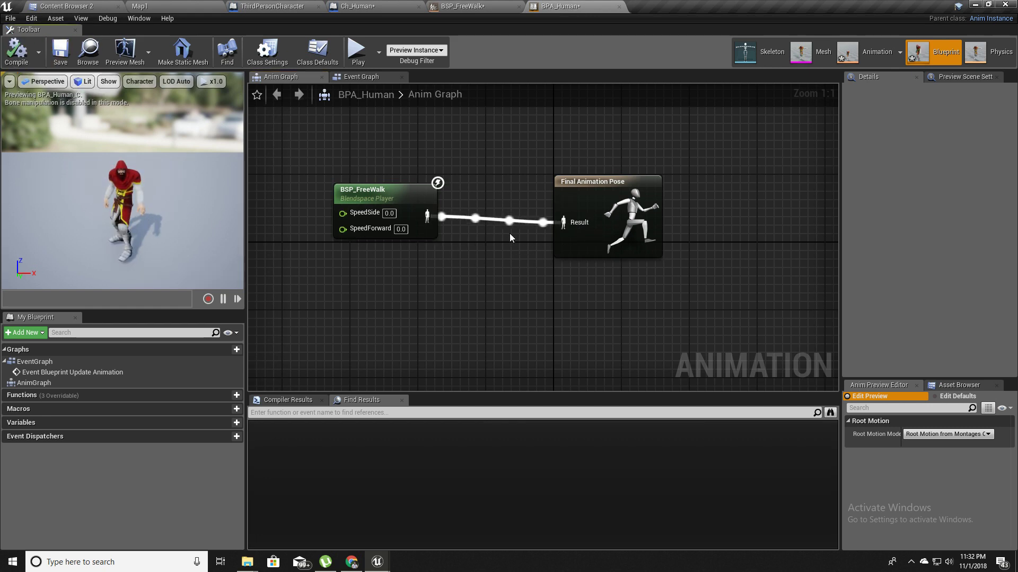
# Set the SpeedForward value of the BSP_FreeWalk node to 200 and compile BPA_Human to preview the forward walk
pyautogui.moveTo(528, 261); pyautogui.dragTo(548, 265, button='right')
pyautogui.moveTo(606, 199); pyautogui.dragTo(607, 190)
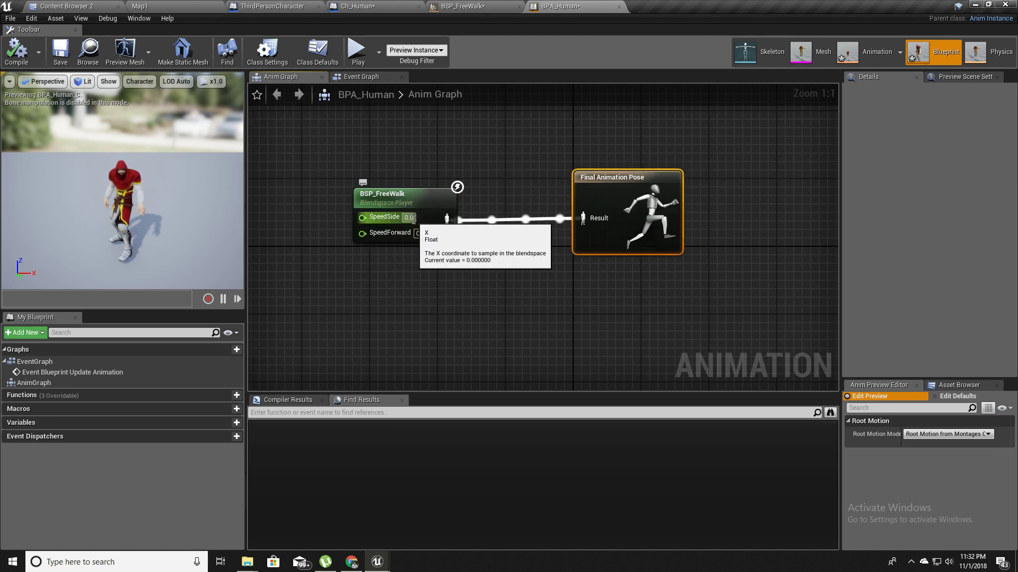
pyautogui.click(421, 234)
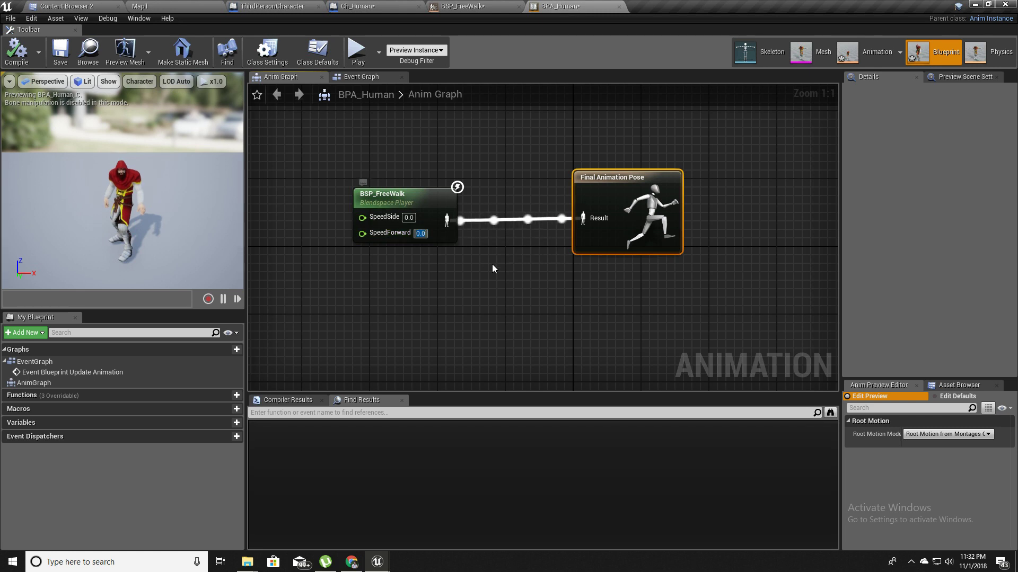
pyautogui.write('200')
pyautogui.press('Return')
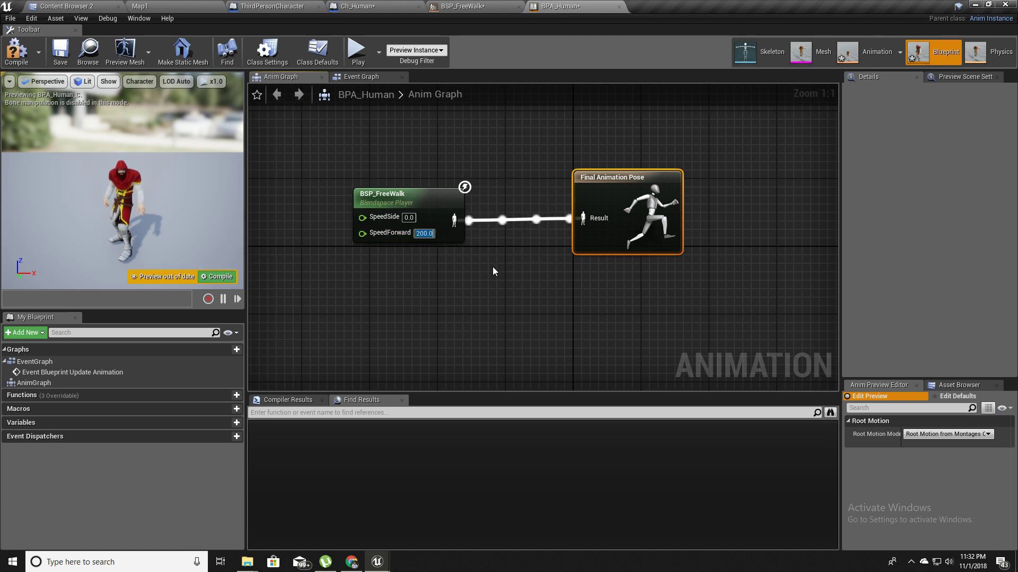
pyautogui.click(16, 57)
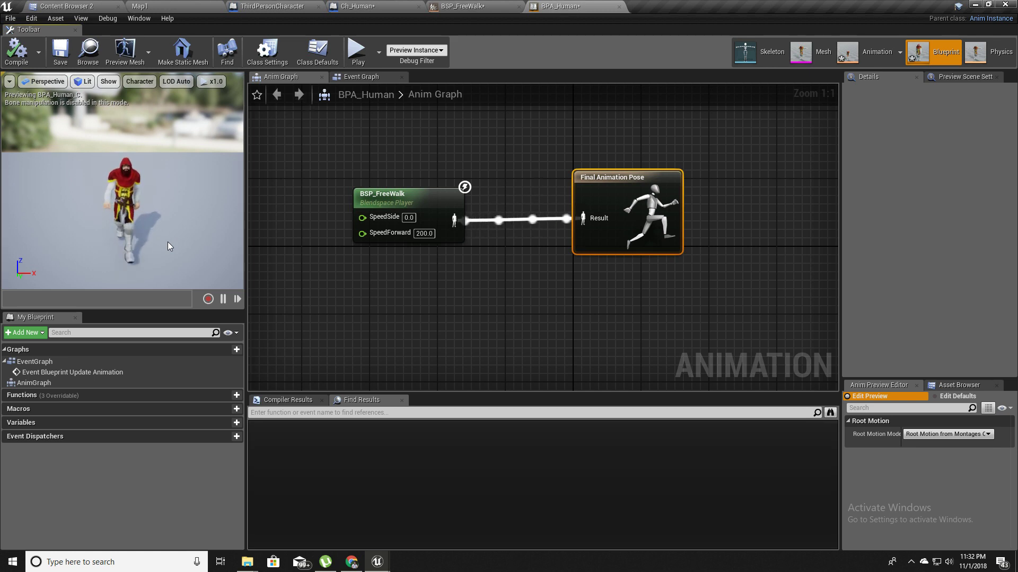
# Reset the SpeedForward value of BSP_FreeWalk to 0 and move the node closer to Final Animation Pose
pyautogui.click(424, 233)
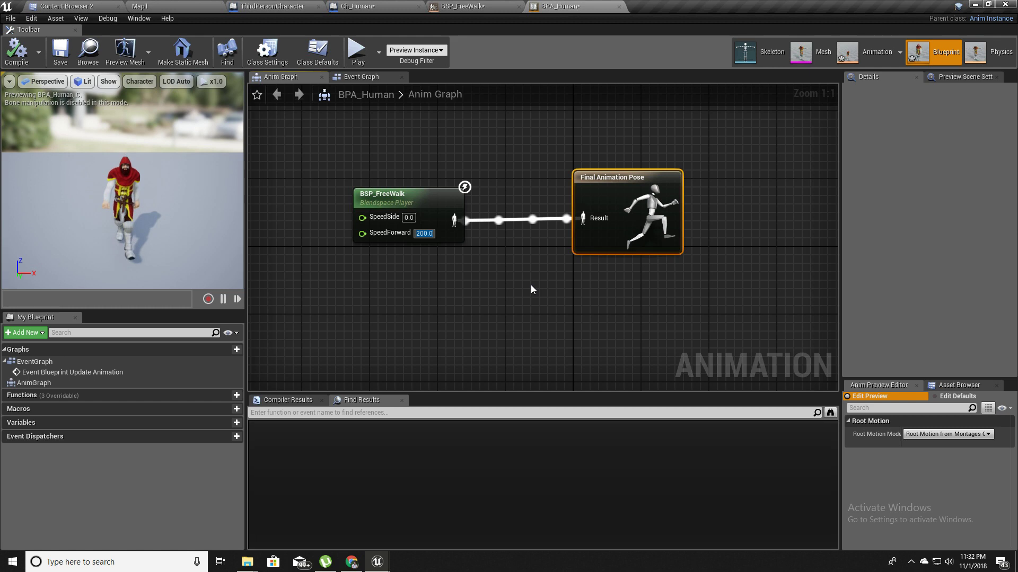
pyautogui.write('0')
pyautogui.press('Return')
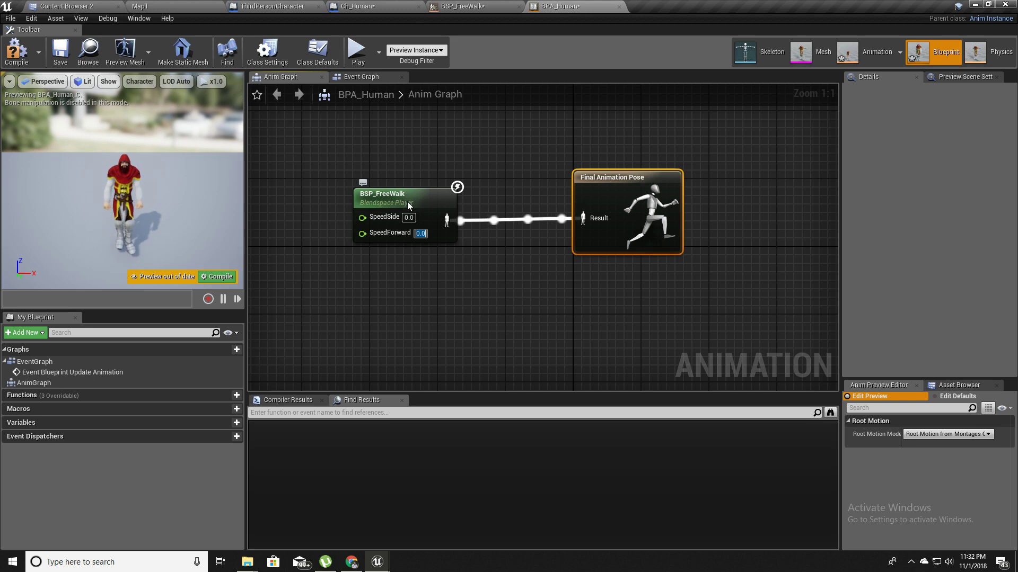
pyautogui.moveTo(407, 201); pyautogui.dragTo(450, 204)
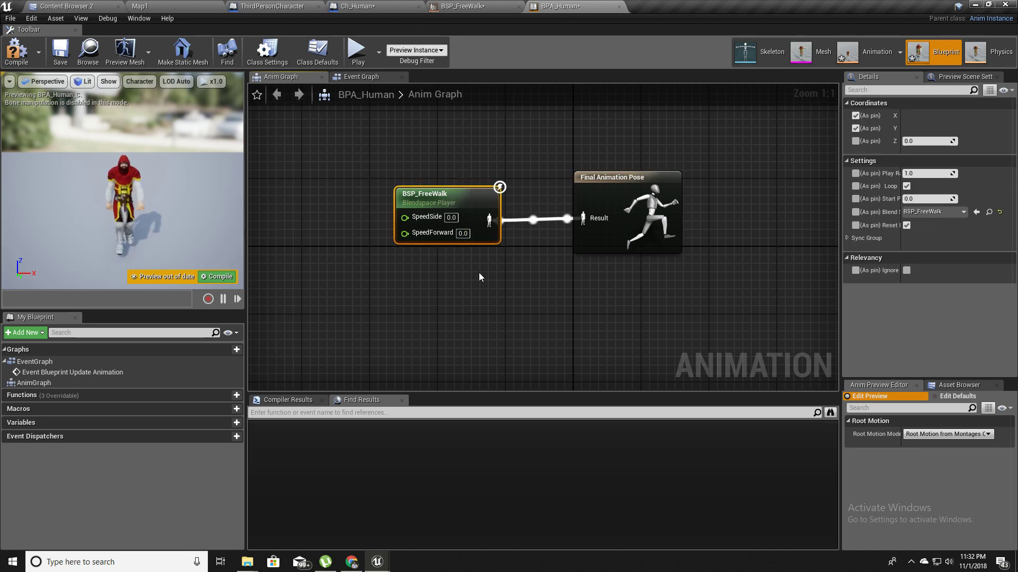
# Set the SpeedSide value of the BSP_FreeWalk node to 100 and compile BPA_Human to preview the sideways walk
pyautogui.click(451, 218)
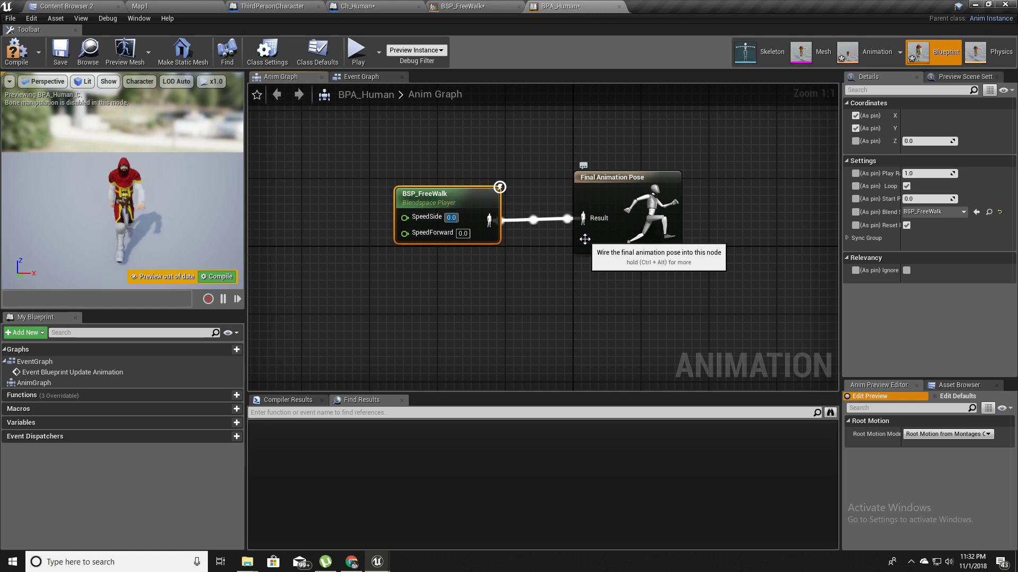
pyautogui.write('20')
pyautogui.press('Return')
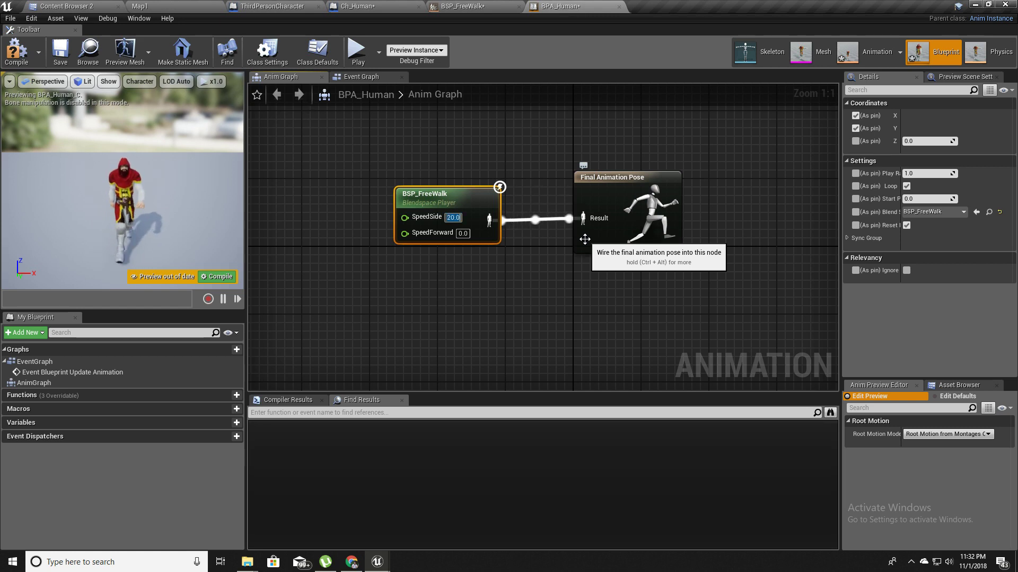
pyautogui.write('100')
pyautogui.press('Return')
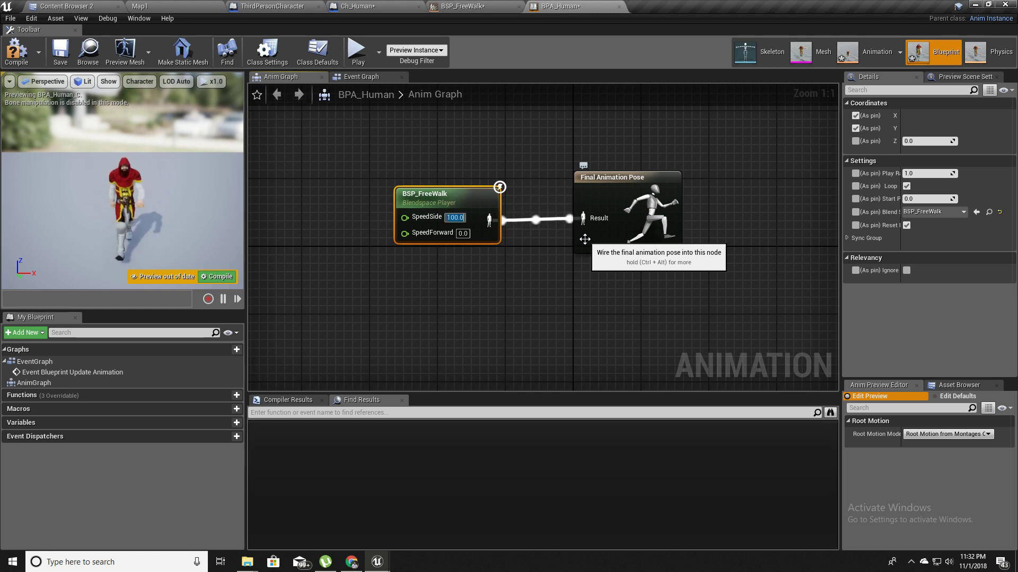
pyautogui.click(16, 57)
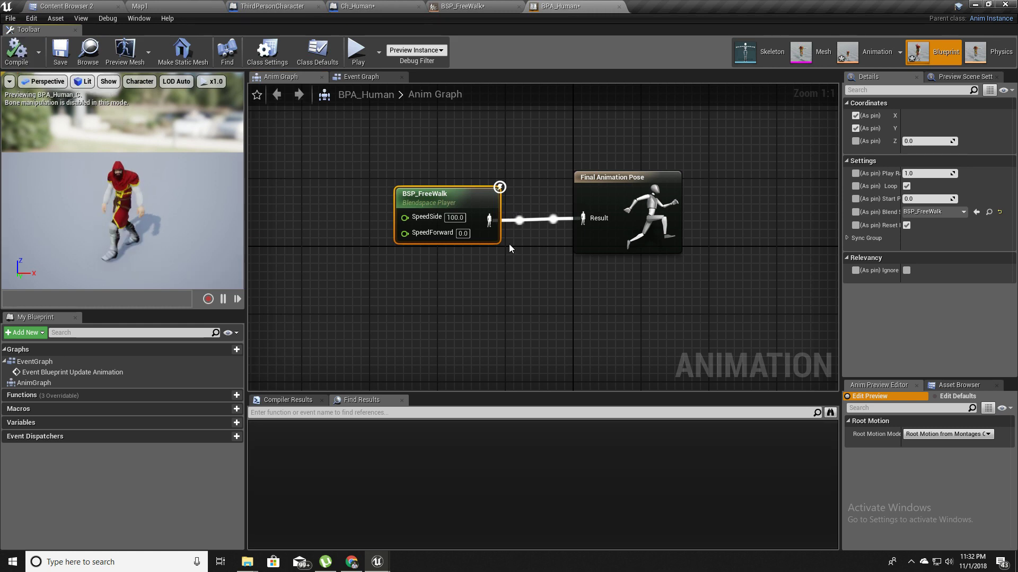
# Reset the SpeedSide value of the BSP_FreeWalk node to 0
pyautogui.click(458, 219)
pyautogui.write('0')
pyautogui.press('Return')
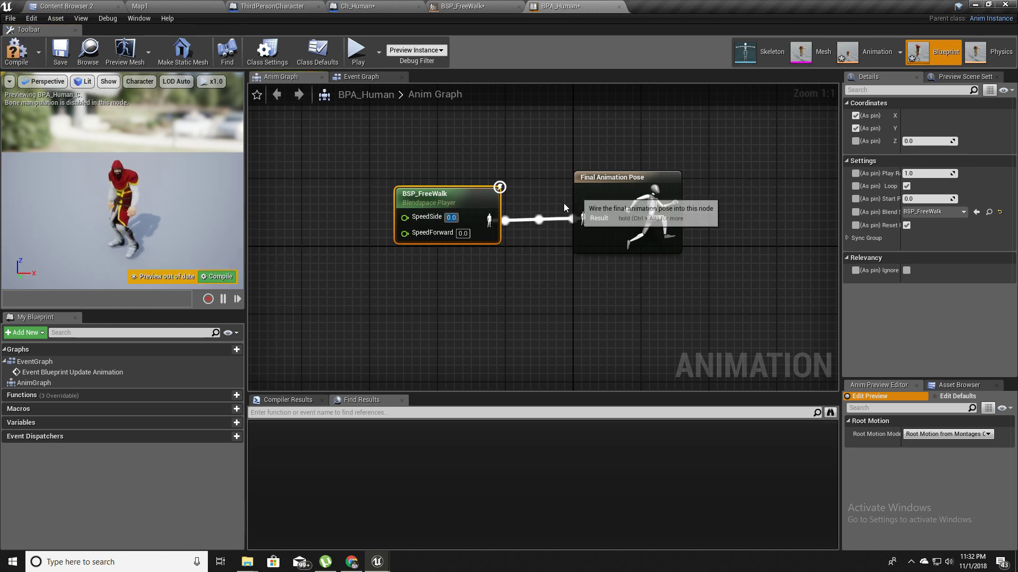
# Promote the SpeedSide input of BSP_FreeWalk to a variable named speedSide and line its node up with the input
pyautogui.rightClick(419, 218)
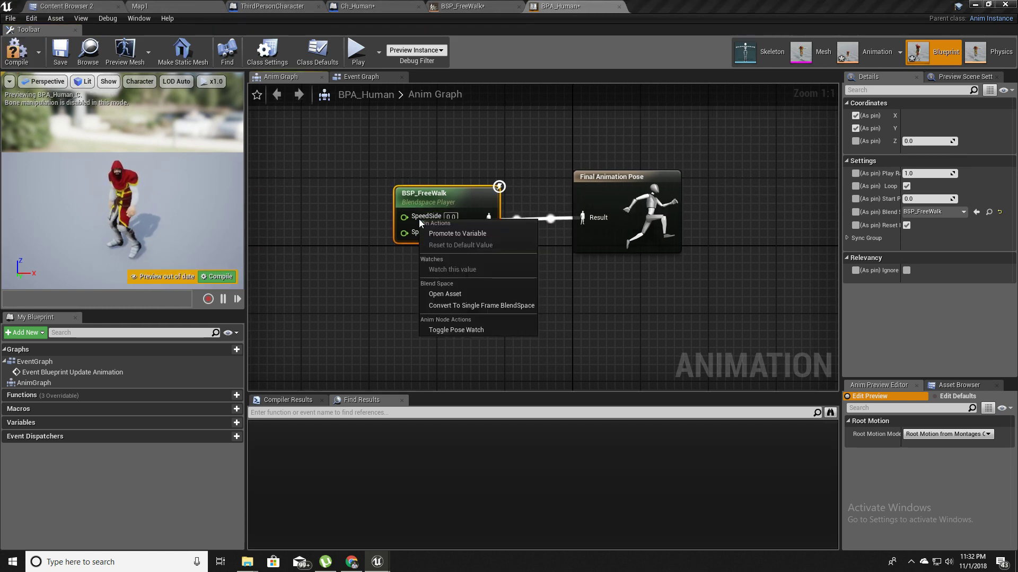
pyautogui.click(456, 236)
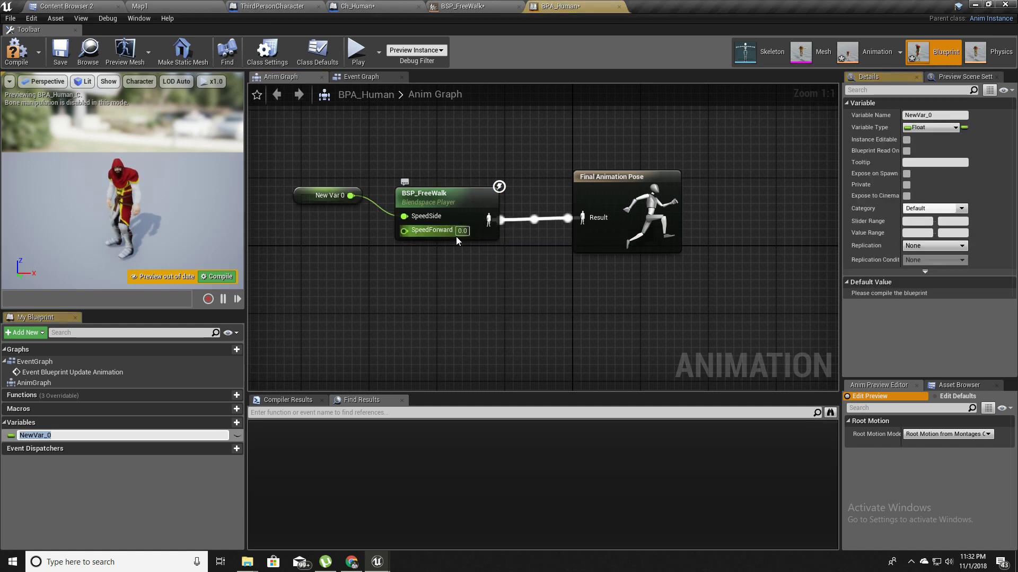
pyautogui.write('speed')
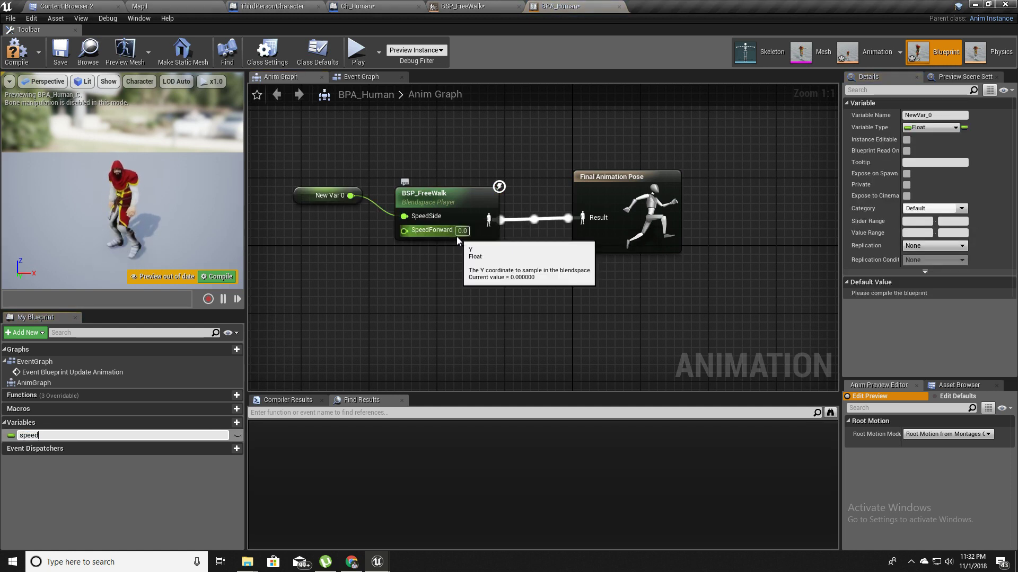
pyautogui.write('Side')
pyautogui.press('Return')
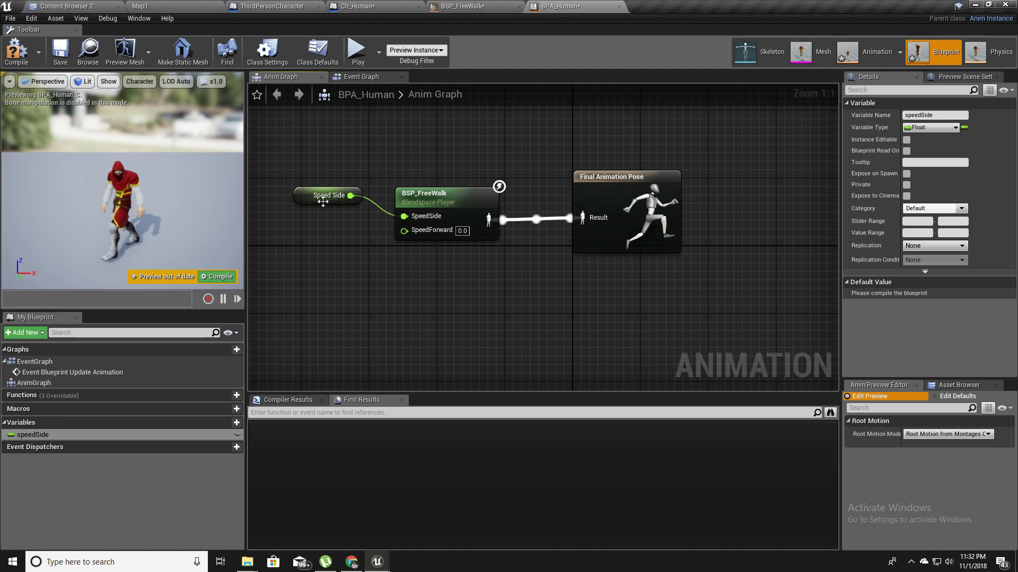
pyautogui.moveTo(308, 198); pyautogui.dragTo(307, 214)
# Promote the SpeedForward input to a variable named speedForward, placed below the Speed Side node, and compile and save BPA_Human
pyautogui.rightClick(407, 233)
pyautogui.click(426, 250)
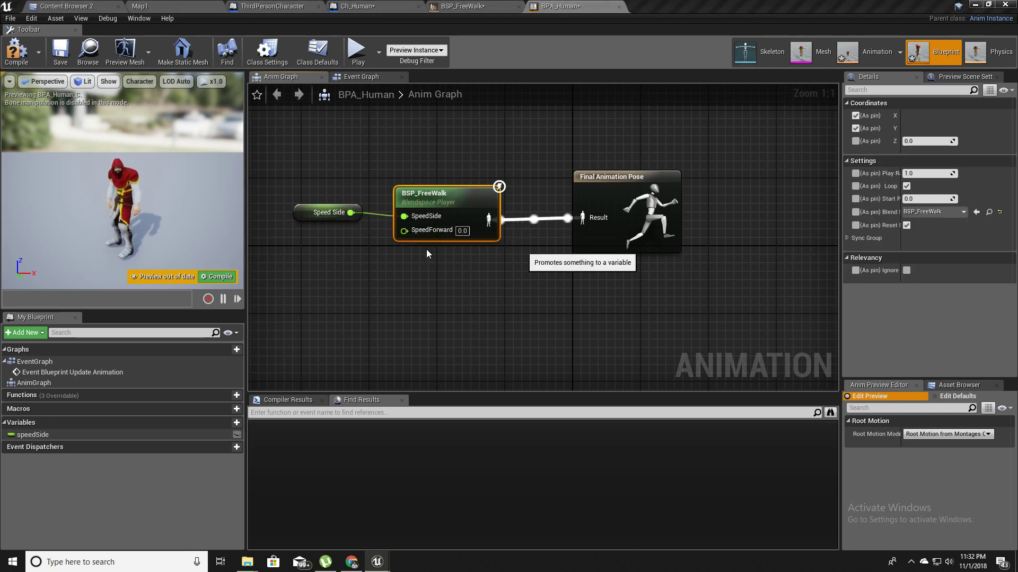
pyautogui.write('speed')
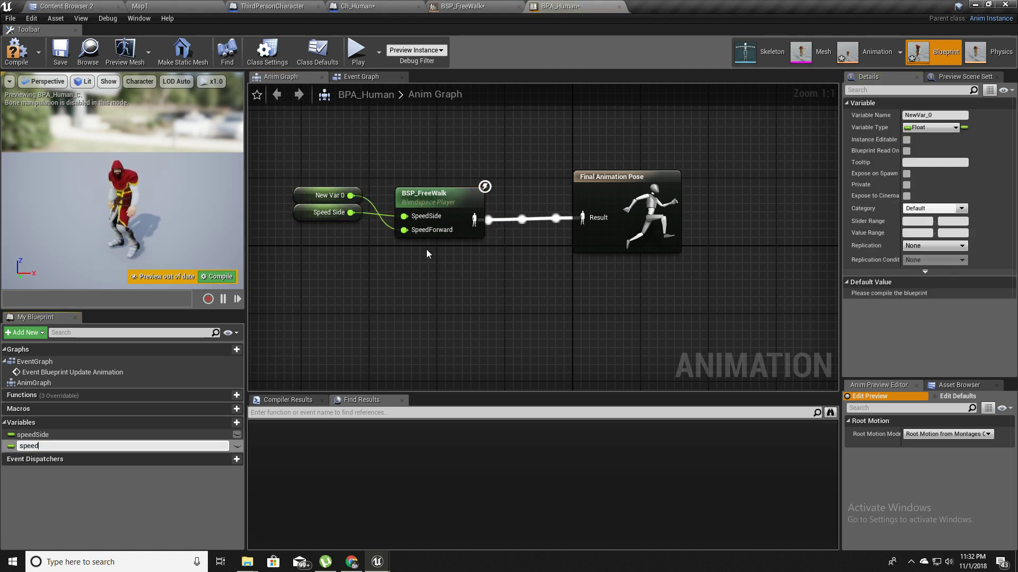
pyautogui.write('Forwaer')
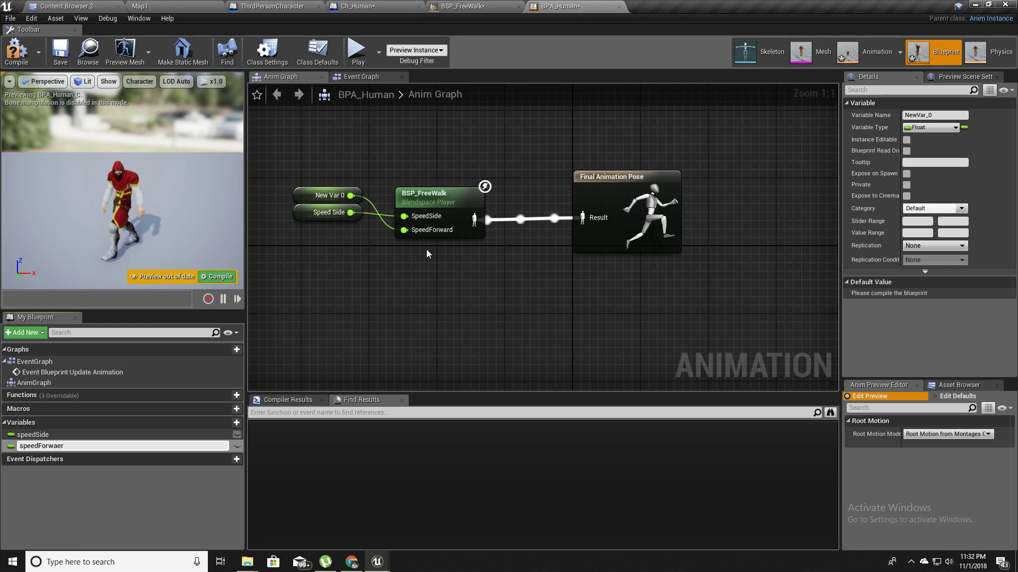
pyautogui.press('BackSpace')
pyautogui.press('BackSpace')
pyautogui.write('rd')
pyautogui.press('Return')
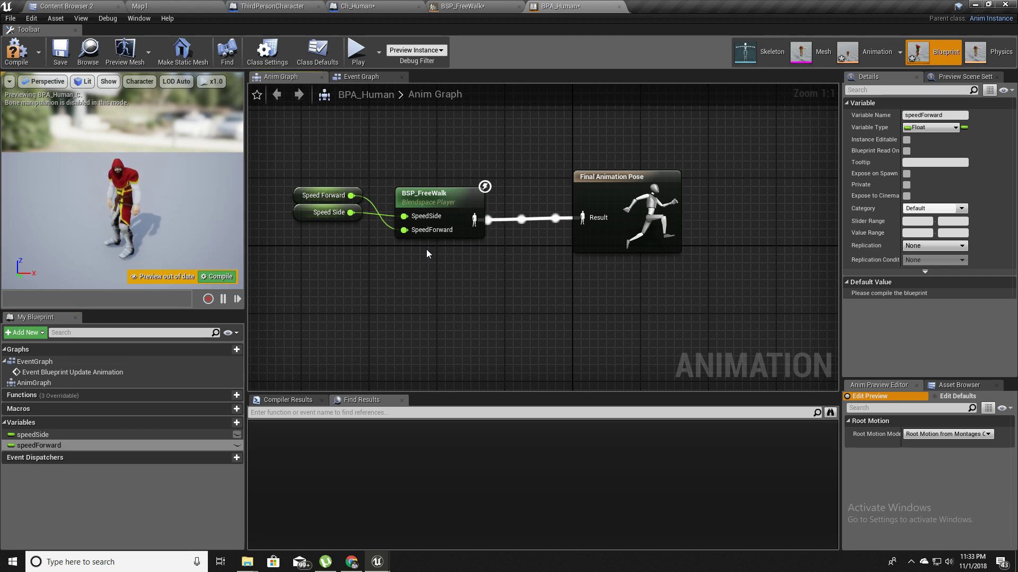
pyautogui.moveTo(295, 201); pyautogui.dragTo(297, 241)
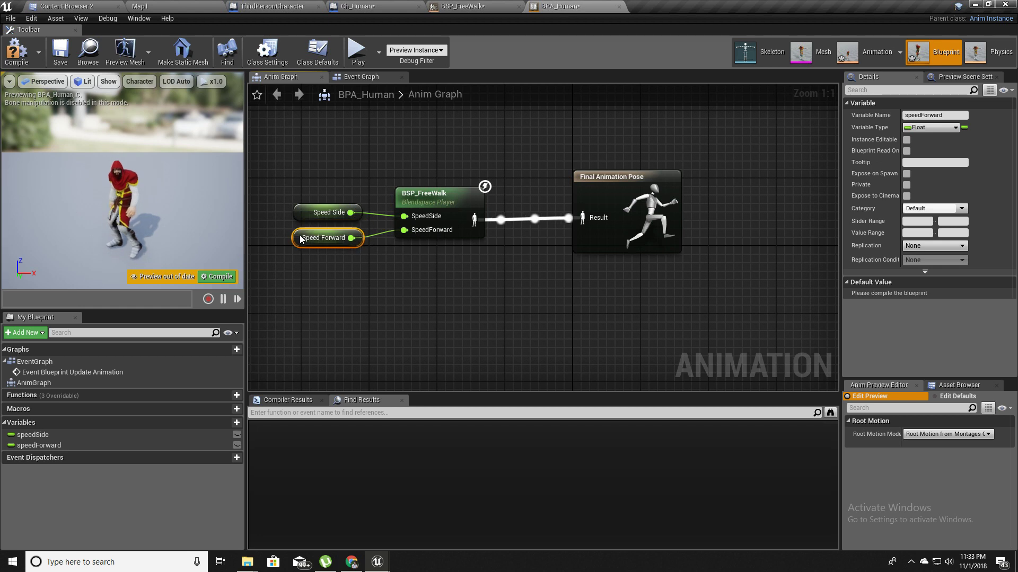
pyautogui.click(17, 48)
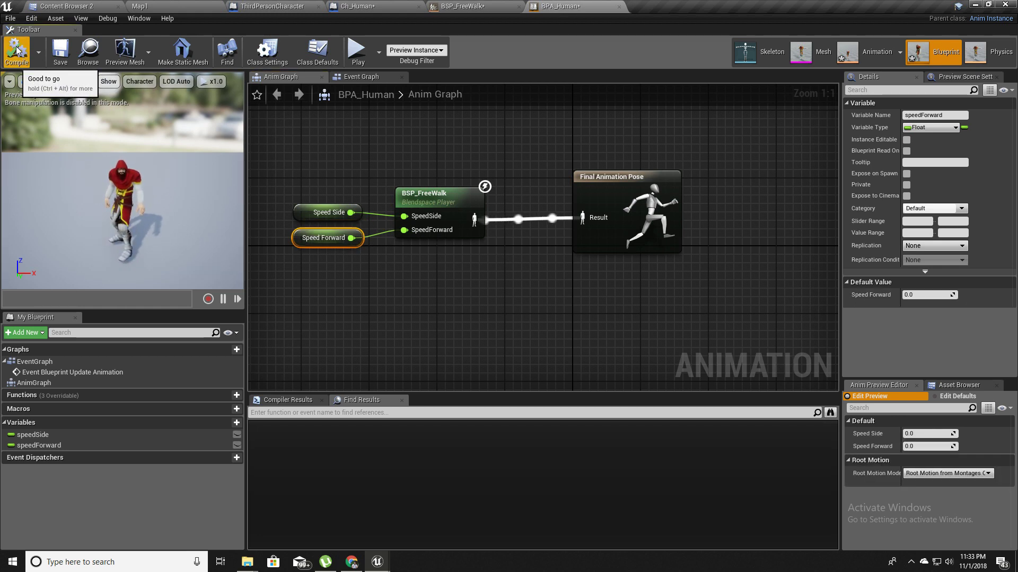
pyautogui.click(60, 49)
# Set the Anim Class of the Mesh component in Ch_Human to BPA_Human and compile the character
pyautogui.click(355, 5)
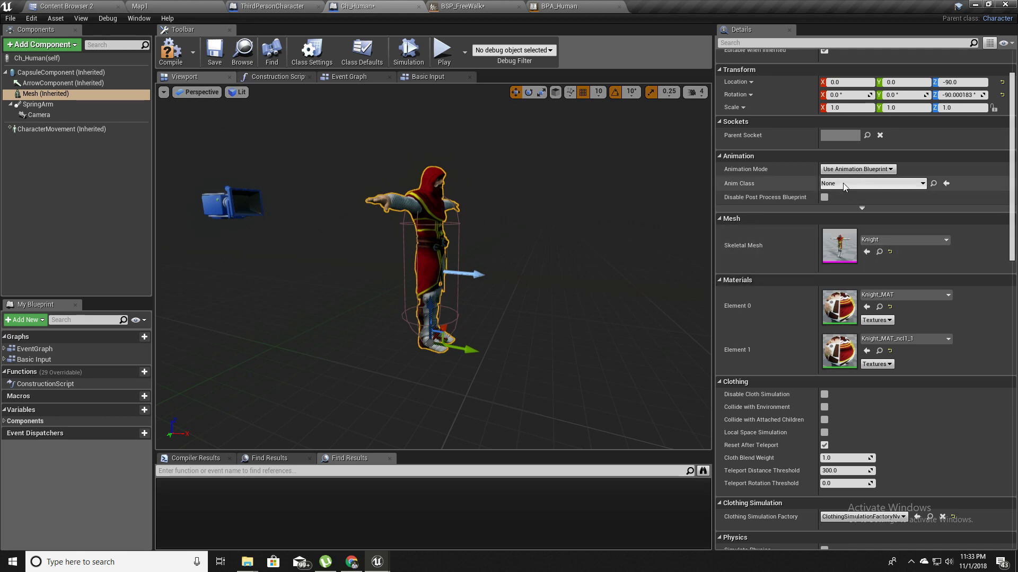
pyautogui.click(844, 185)
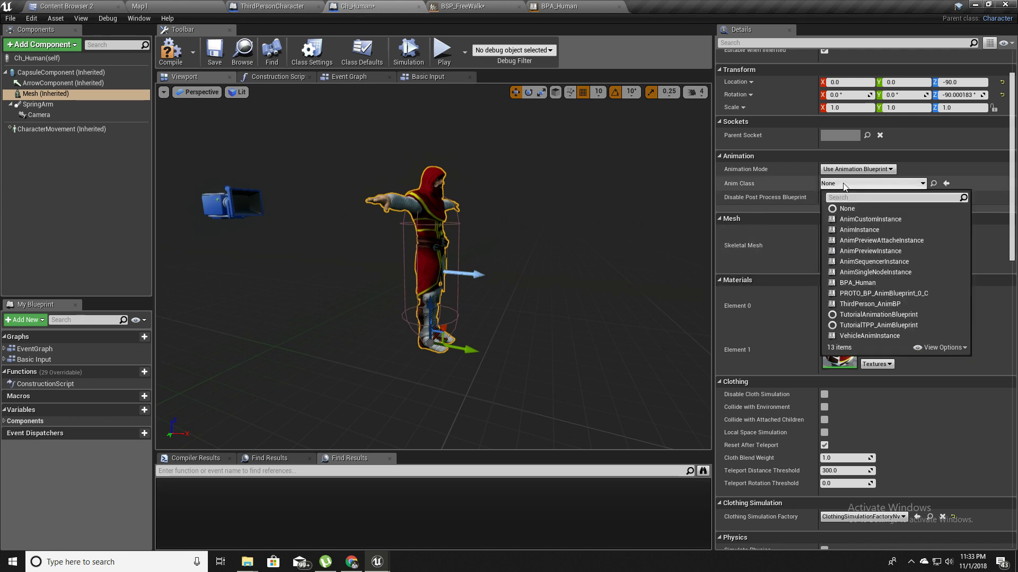
pyautogui.click(868, 286)
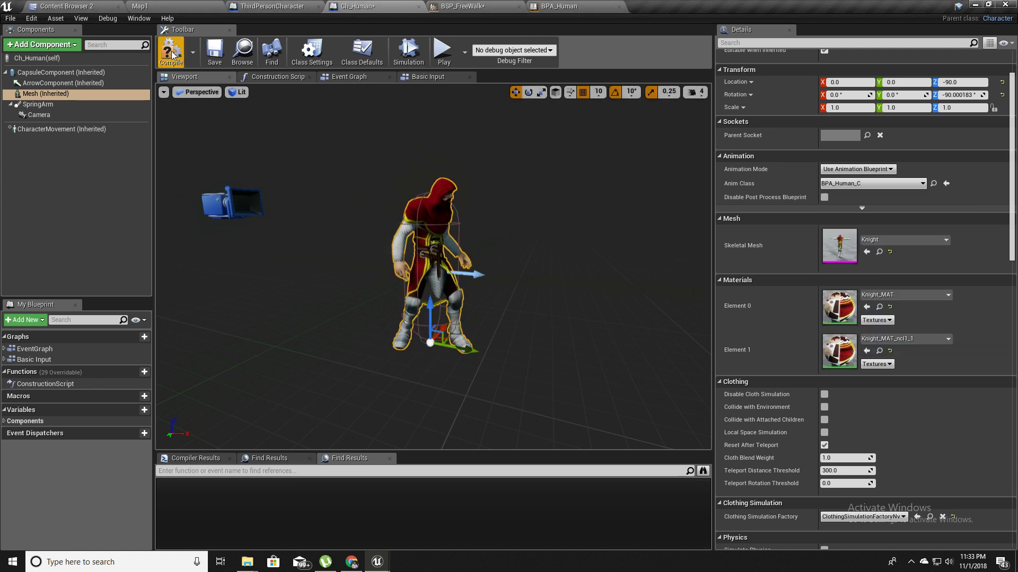
pyautogui.click(242, 112)
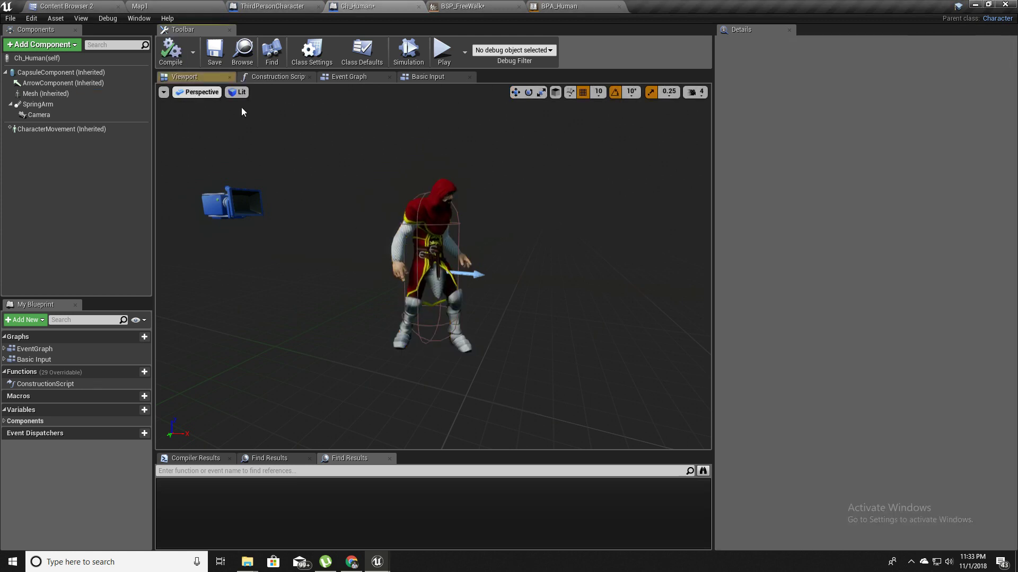
# Play Map1 in the editor to check the Ch_Human animation, and stop the play session
pyautogui.click(163, 5)
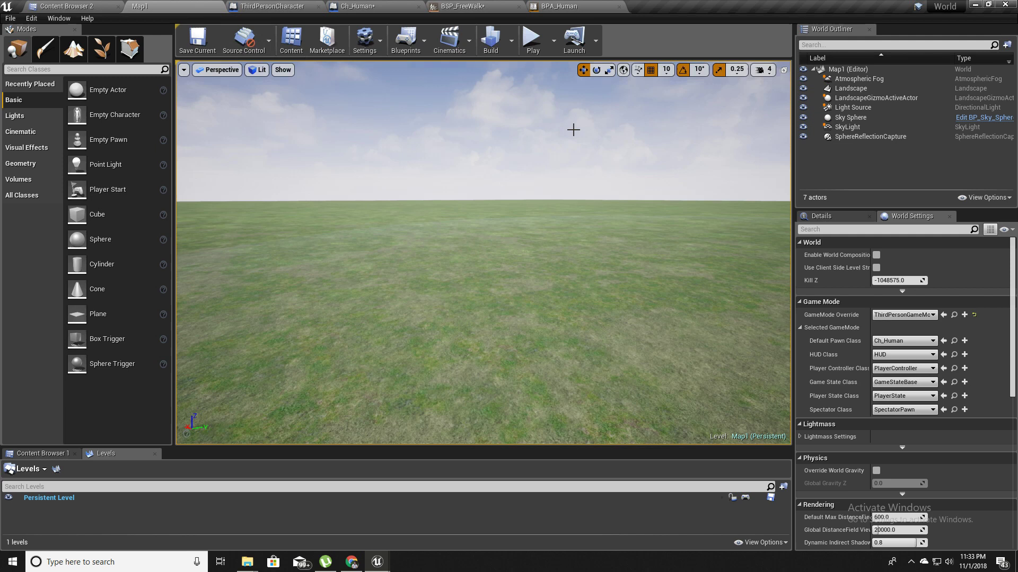
pyautogui.click(532, 41)
pyautogui.click(541, 313)
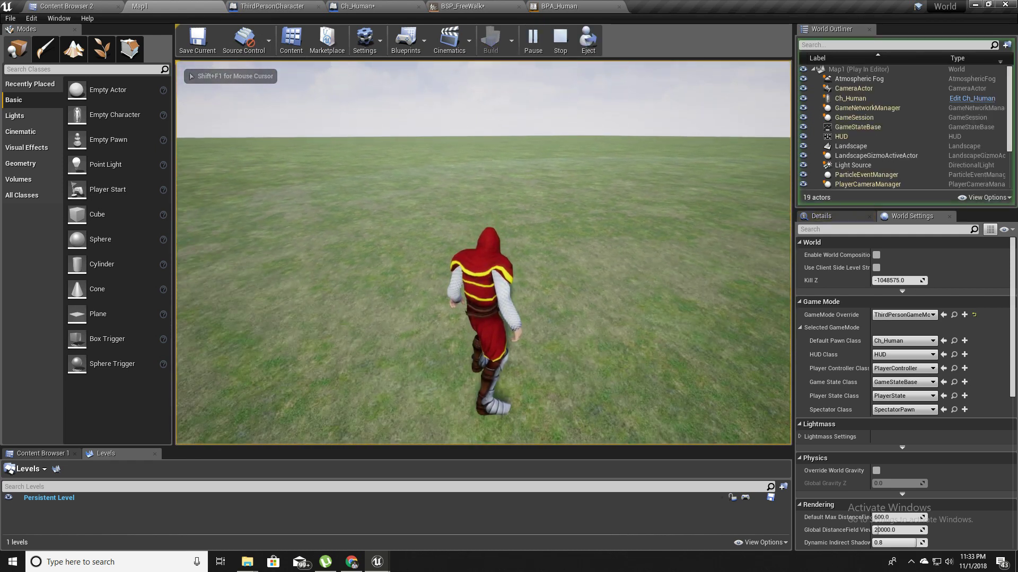
pyautogui.press('Escape')
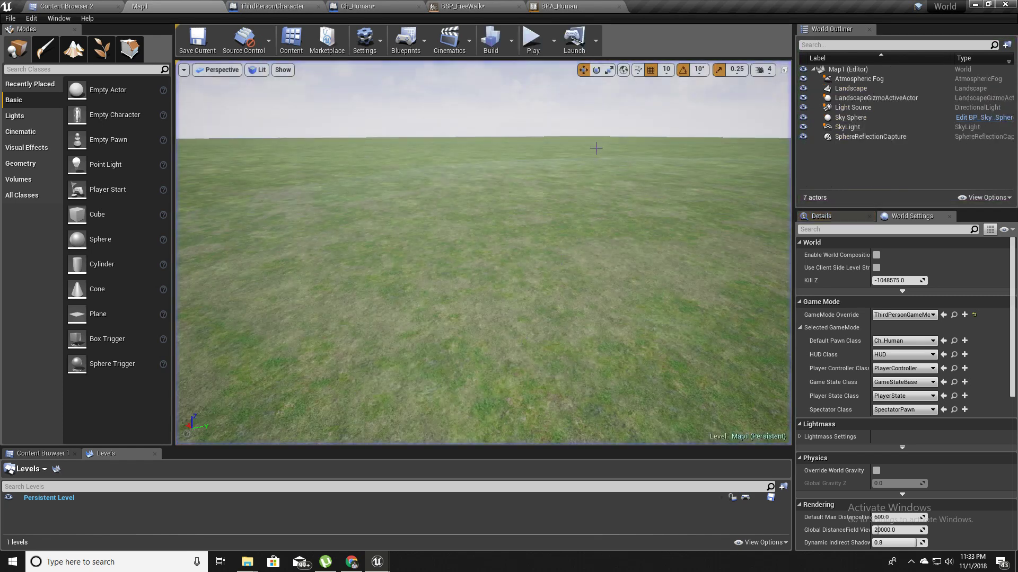
# In the Event Graph of BPA_Human, add a Set node for the speedSide variable beside Event Blueprint Update Animation
pyautogui.click(577, 5)
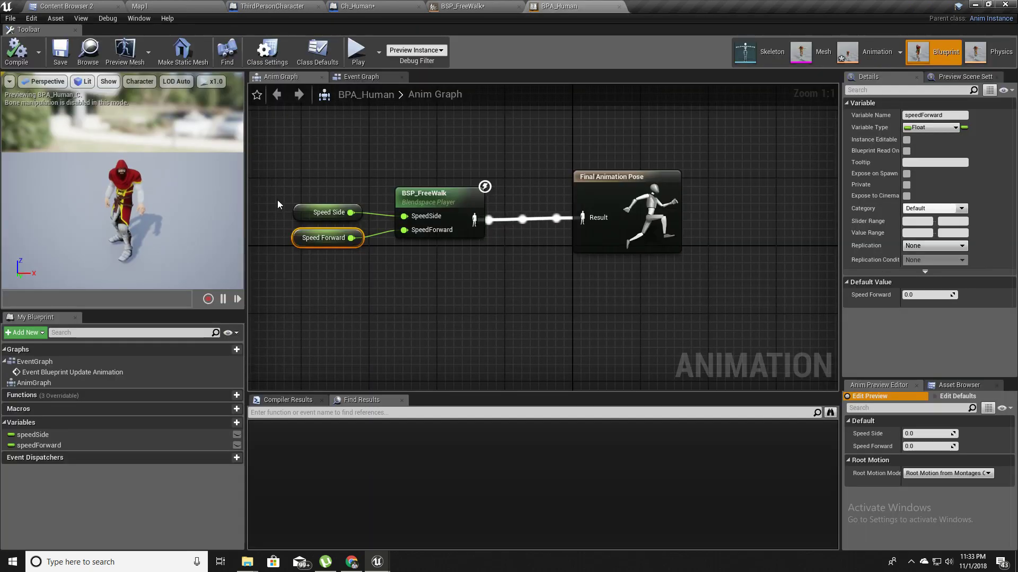
pyautogui.click(354, 77)
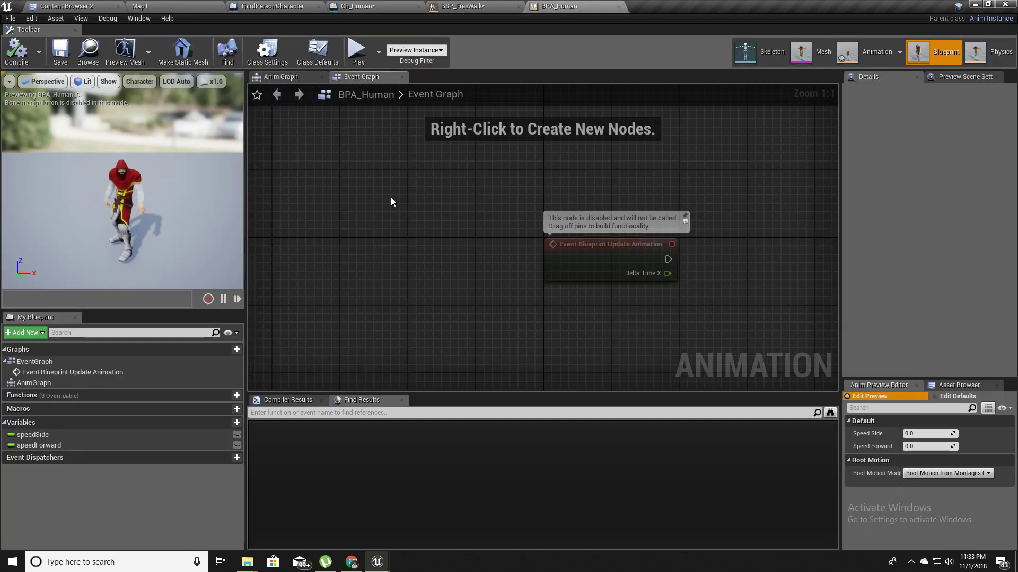
pyautogui.moveTo(519, 317); pyautogui.dragTo(390, 266, button='right')
pyautogui.scroll(-3, 395, 268)
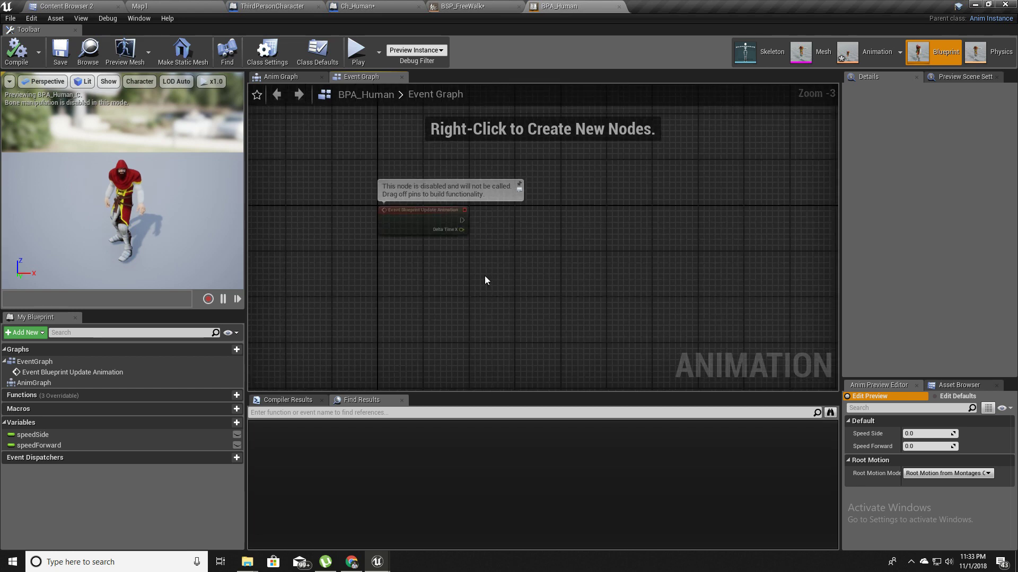
pyautogui.moveTo(484, 281); pyautogui.dragTo(314, 331, button='right')
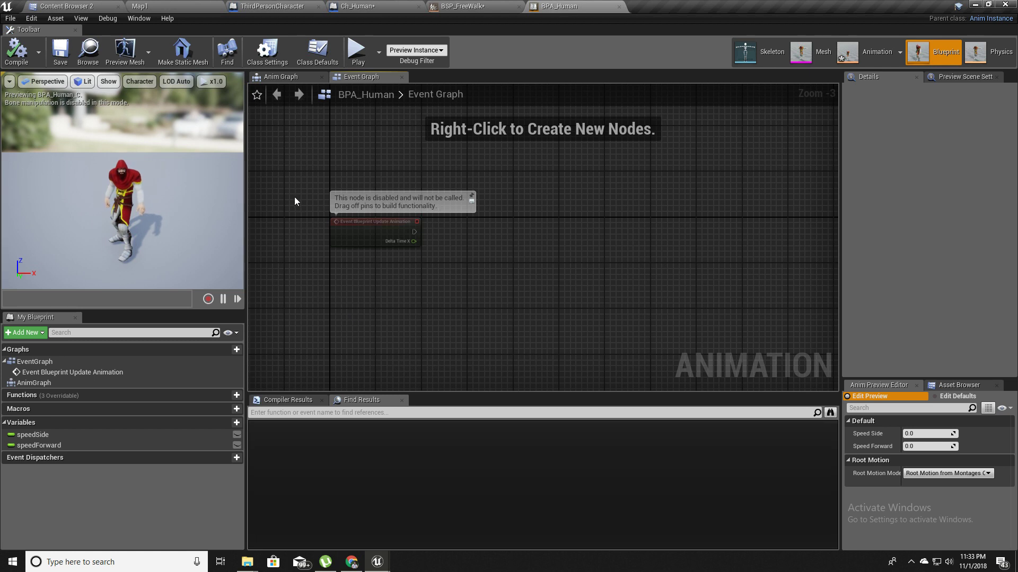
pyautogui.scroll(3, 447, 254)
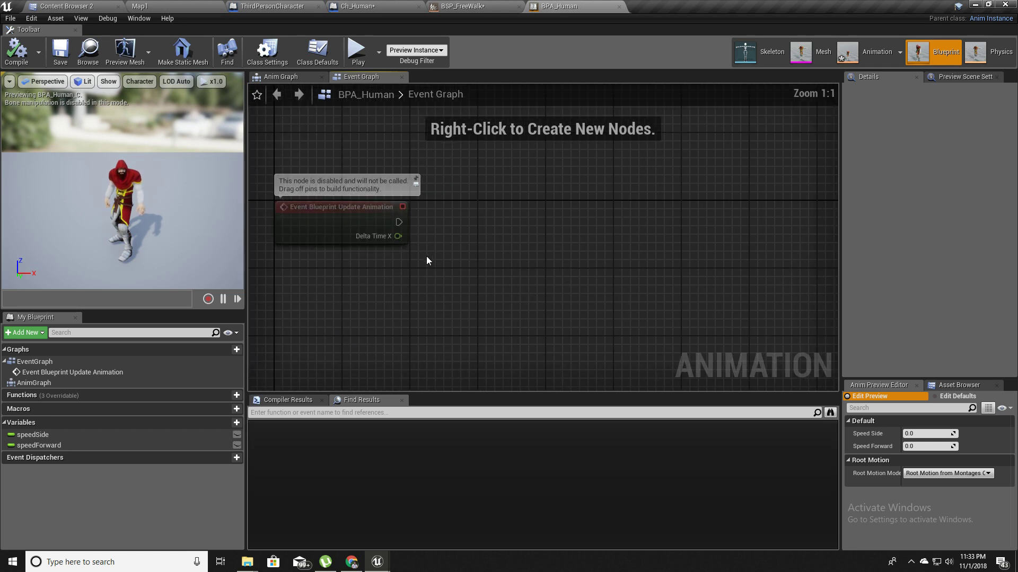
pyautogui.moveTo(426, 256); pyautogui.dragTo(470, 262, button='right')
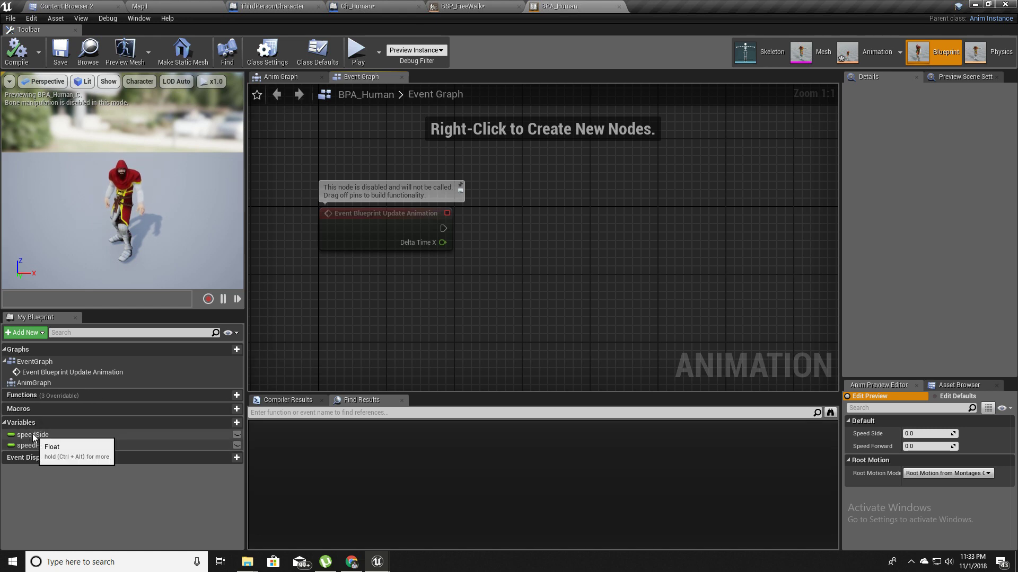
pyautogui.moveTo(32, 436); pyautogui.dragTo(619, 172)
pyautogui.click(637, 194)
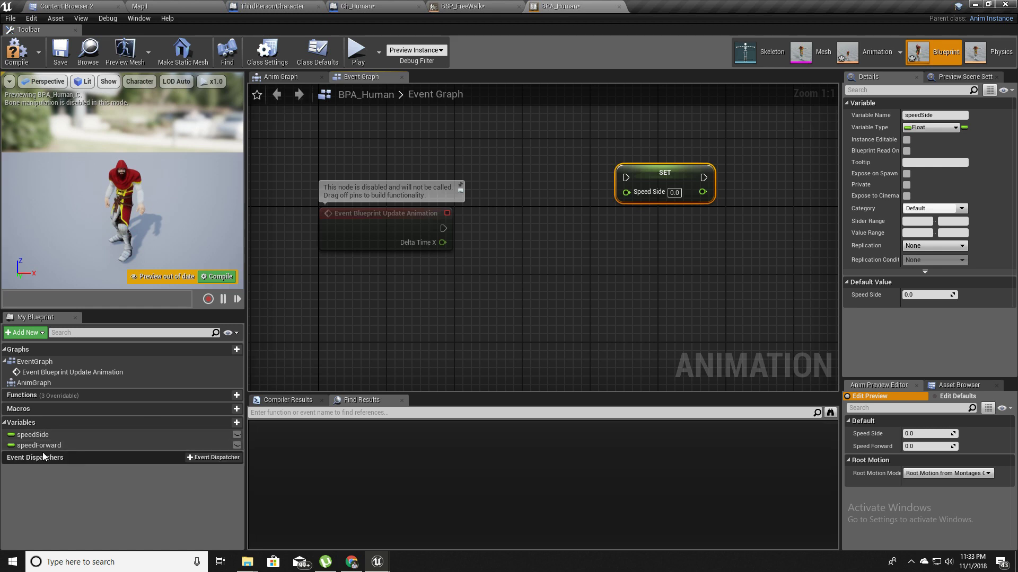
# Add a Set node for speedForward in line with the Speed Side setter and connect the execution from Speed Side to it
pyautogui.moveTo(33, 450); pyautogui.dragTo(772, 189)
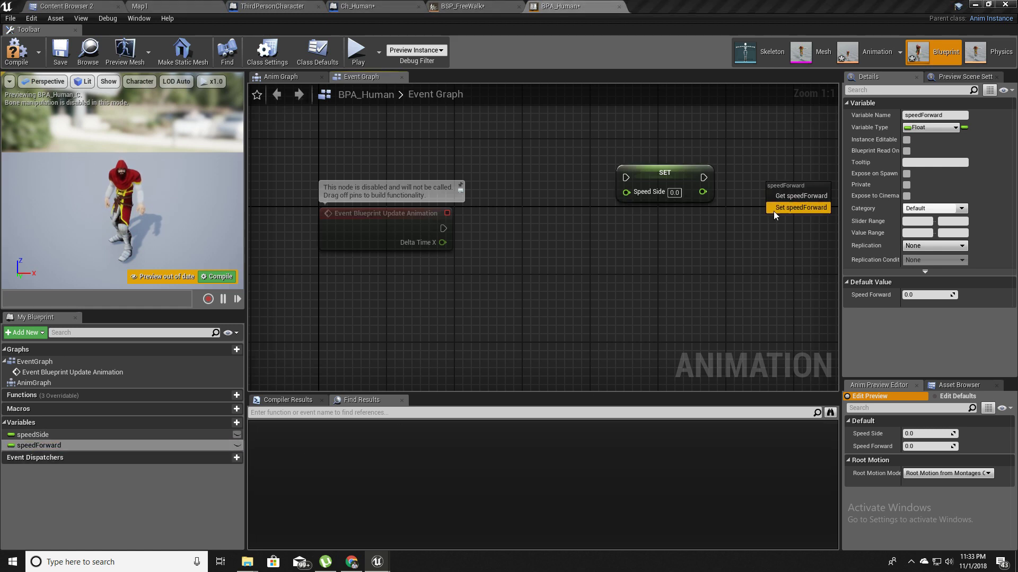
pyautogui.click(774, 211)
pyautogui.moveTo(727, 249); pyautogui.dragTo(589, 295, button='right')
pyautogui.moveTo(679, 249); pyautogui.dragTo(689, 234)
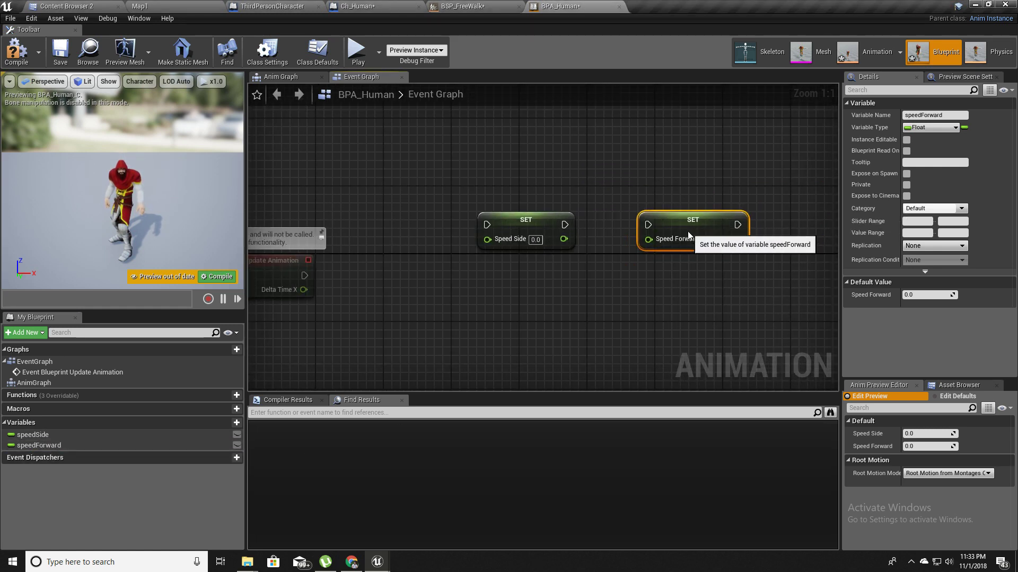
pyautogui.moveTo(545, 194); pyautogui.dragTo(776, 226)
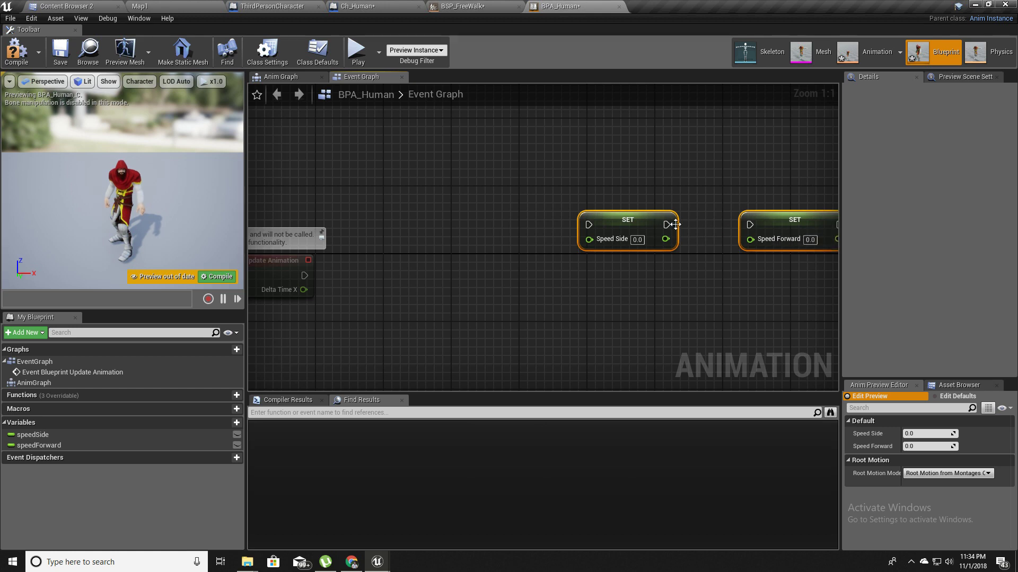
pyautogui.moveTo(667, 225); pyautogui.dragTo(748, 225)
# Add an Event Blueprint Begin Play node above Event Blueprint Update Animation
pyautogui.moveTo(473, 285); pyautogui.dragTo(578, 248, button='right')
pyautogui.moveTo(434, 147); pyautogui.dragTo(454, 276, button='right')
pyautogui.rightClick(316, 184)
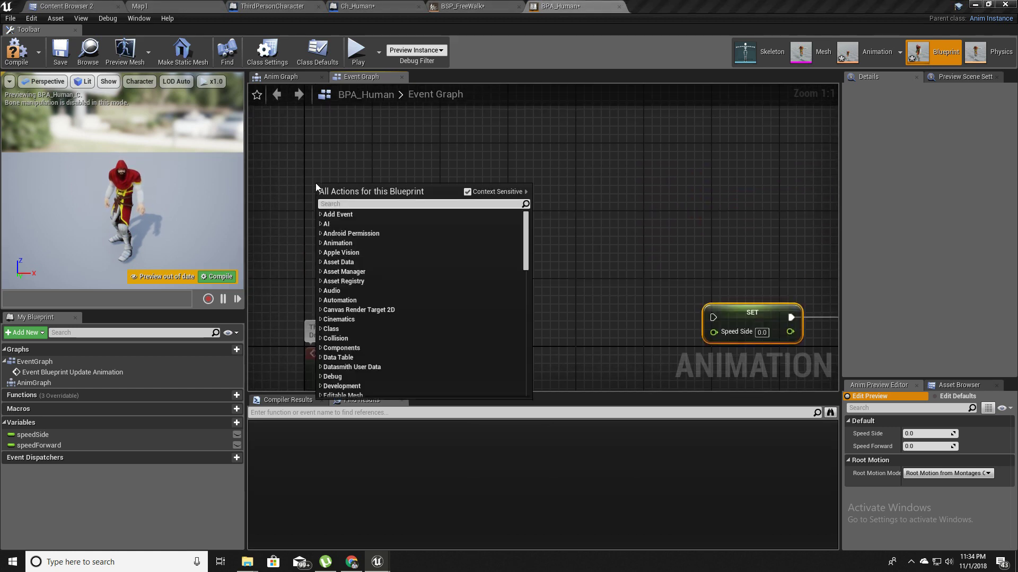
pyautogui.click(322, 215)
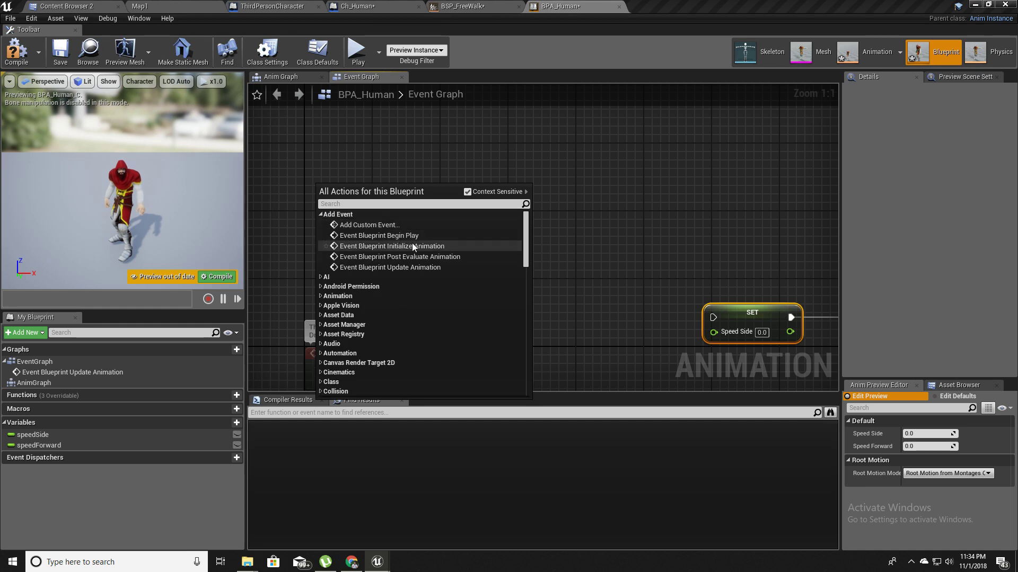
pyautogui.click(371, 236)
pyautogui.moveTo(355, 203); pyautogui.dragTo(349, 157)
pyautogui.moveTo(440, 236); pyautogui.dragTo(406, 223, button='right')
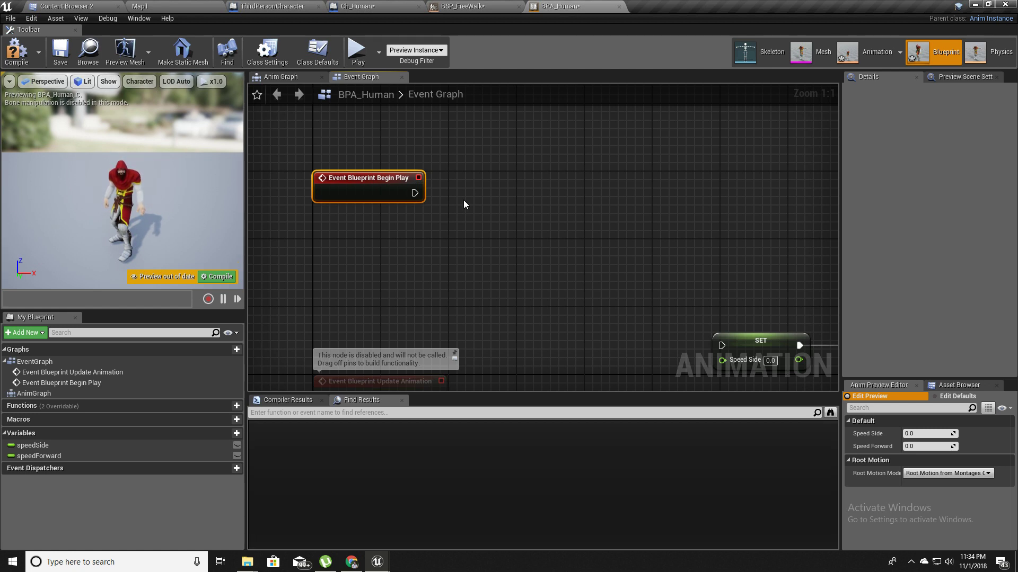
# Add a Try Get Pawn Owner node below Event Blueprint Begin Play
pyautogui.moveTo(415, 193); pyautogui.dragTo(480, 193)
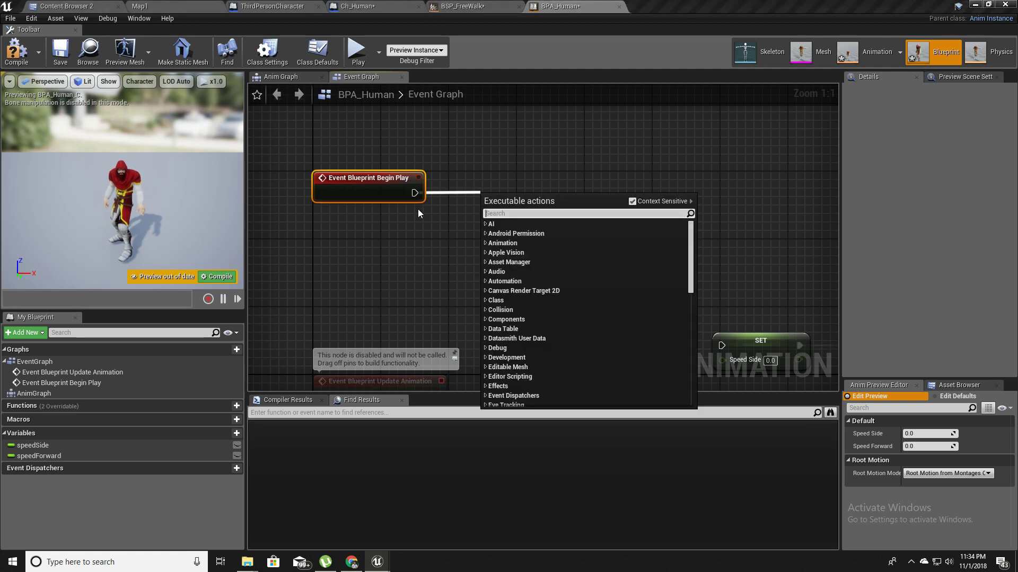
pyautogui.rightClick(420, 224)
pyautogui.write('tr')
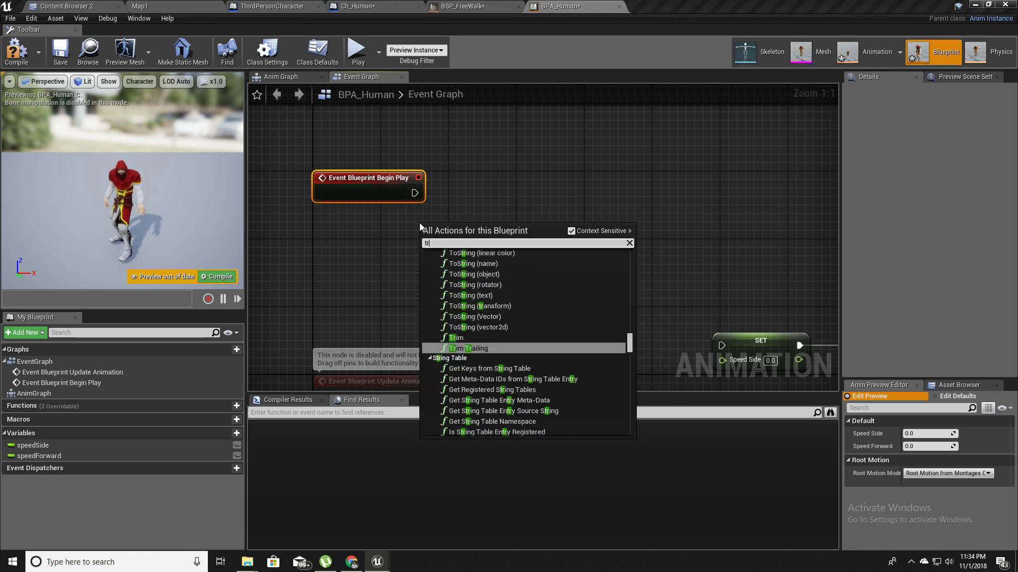
pyautogui.write('y get pawn')
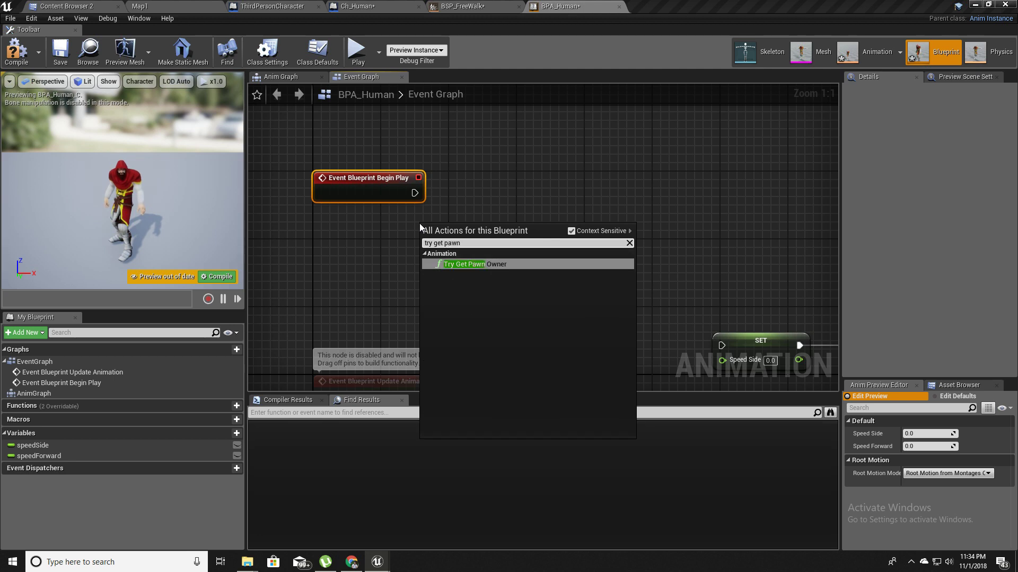
pyautogui.press('Return')
pyautogui.moveTo(452, 230); pyautogui.dragTo(393, 238)
pyautogui.moveTo(521, 244); pyautogui.dragTo(490, 232, button='right')
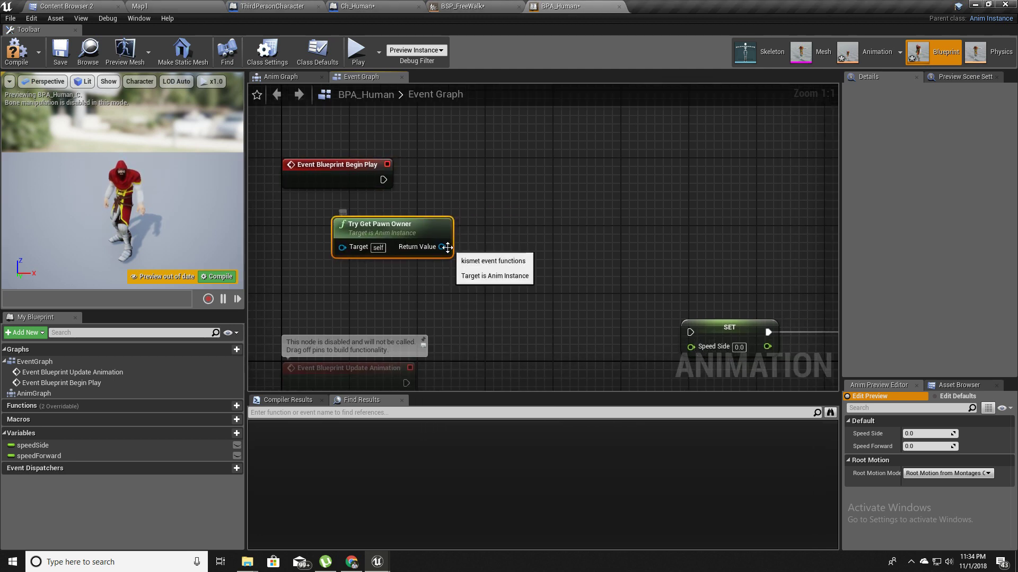
# Cast the pawn owner's Return Value with a Cast To Character node and connect Event Blueprint Begin Play to its execution input
pyautogui.moveTo(441, 246); pyautogui.dragTo(481, 230)
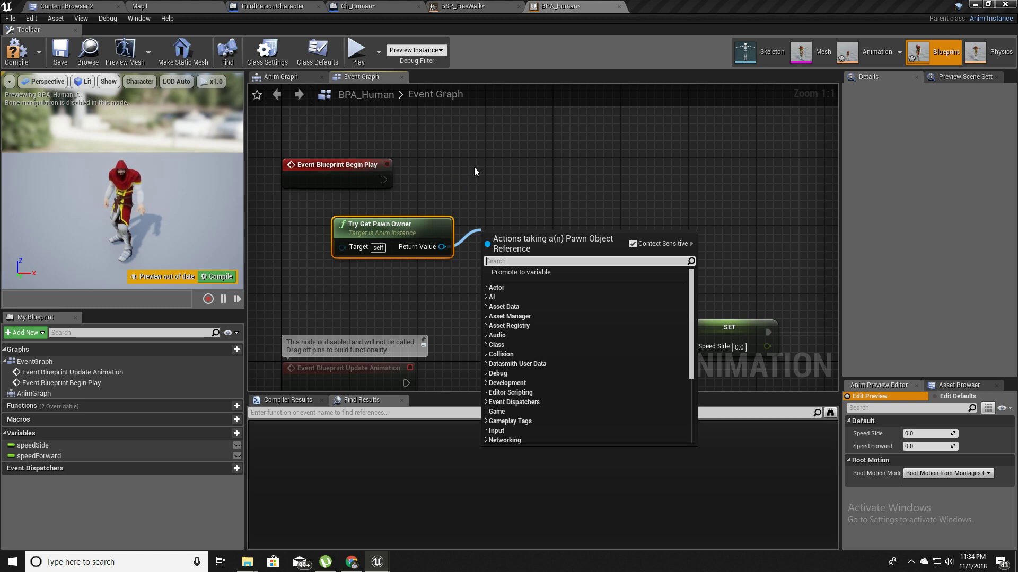
pyautogui.moveTo(467, 182)
pyautogui.mouseDown(button='right')
pyautogui.moveTo(470, 170)
pyautogui.moveTo(456, 197)
pyautogui.mouseUp(button='right')
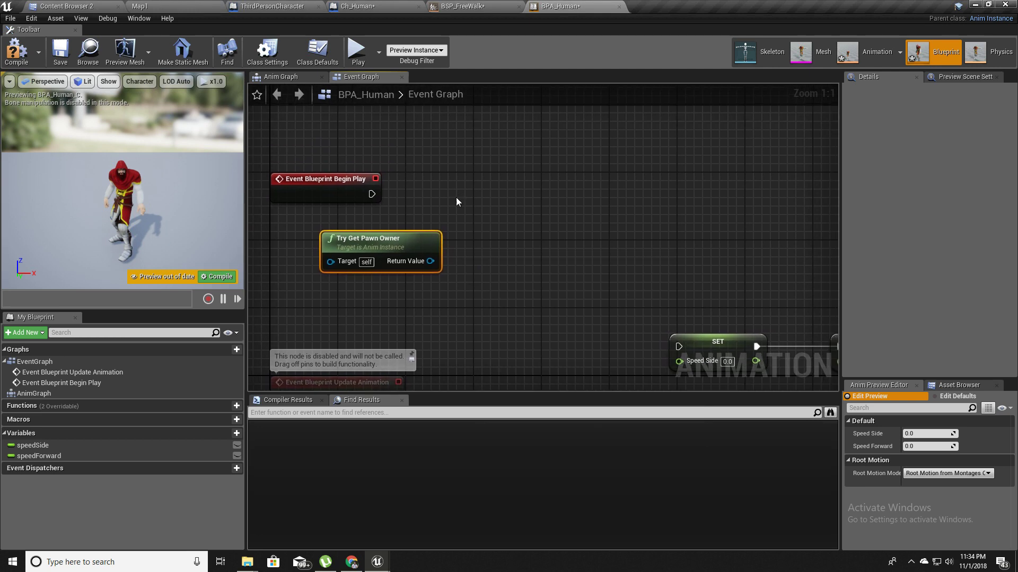
pyautogui.moveTo(432, 260); pyautogui.dragTo(488, 216)
pyautogui.write('cast')
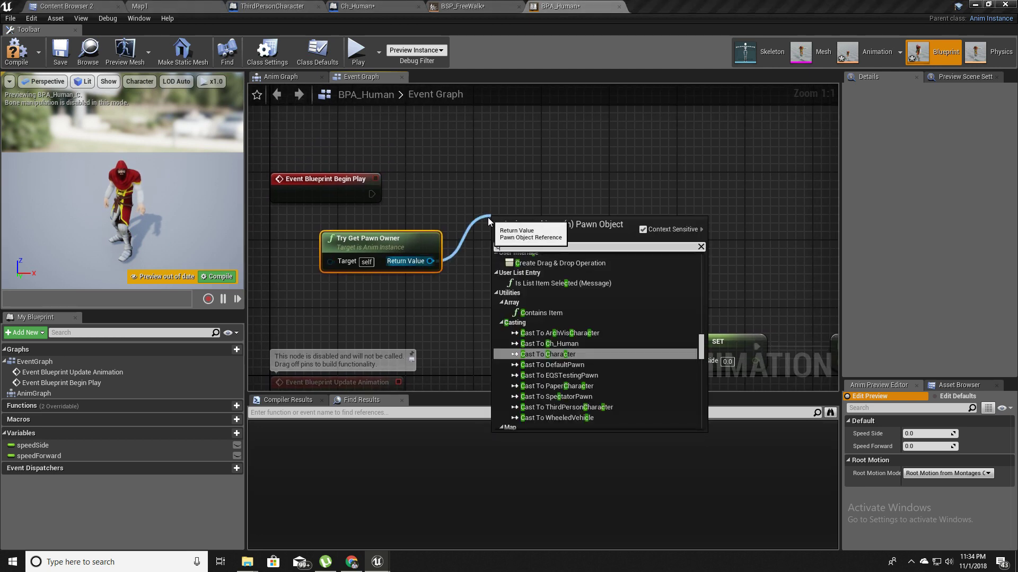
pyautogui.press('Return')
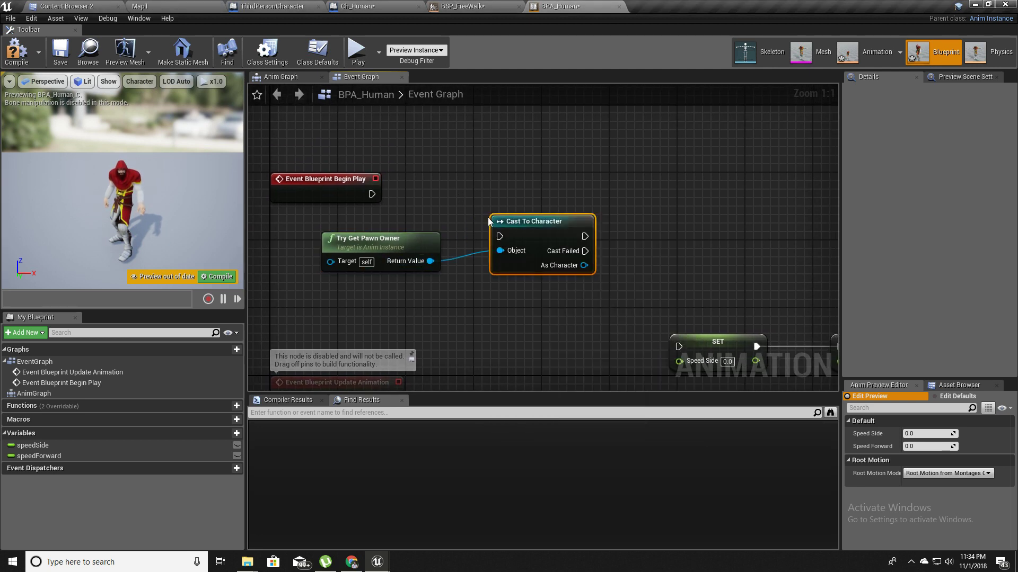
pyautogui.moveTo(549, 245); pyautogui.dragTo(369, 197)
pyautogui.moveTo(536, 265); pyautogui.dragTo(511, 253, button='right')
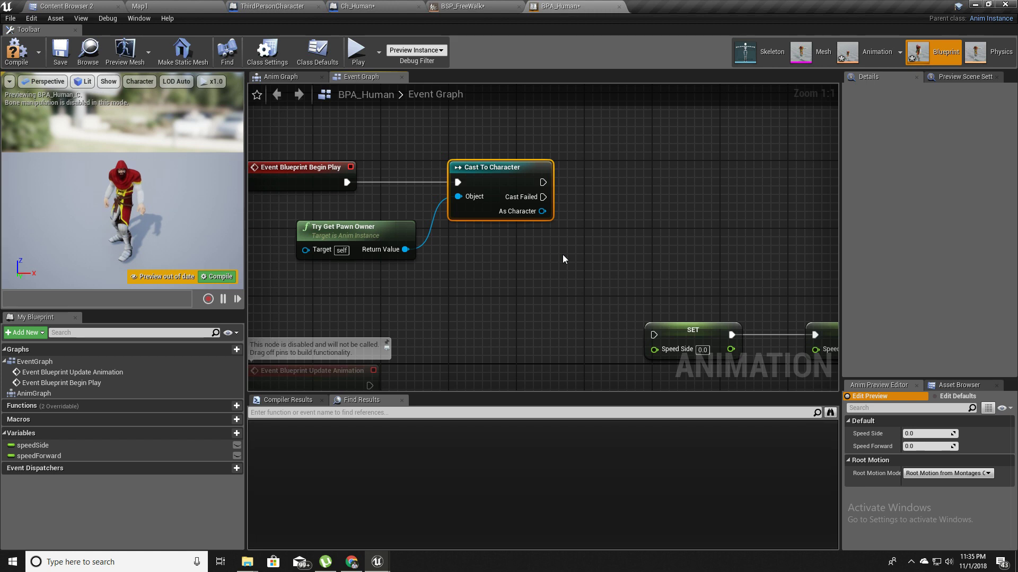
# Promote the As Character output to a variable named BP_Character and align its Set node with the cast node
pyautogui.moveTo(513, 214); pyautogui.dragTo(465, 196, button='right')
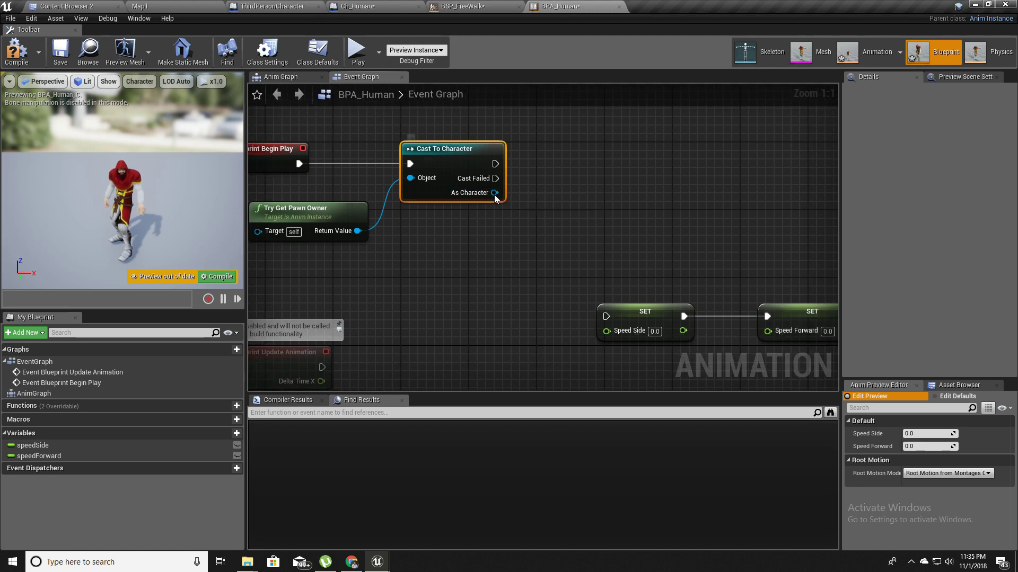
pyautogui.rightClick(494, 193)
pyautogui.click(526, 205)
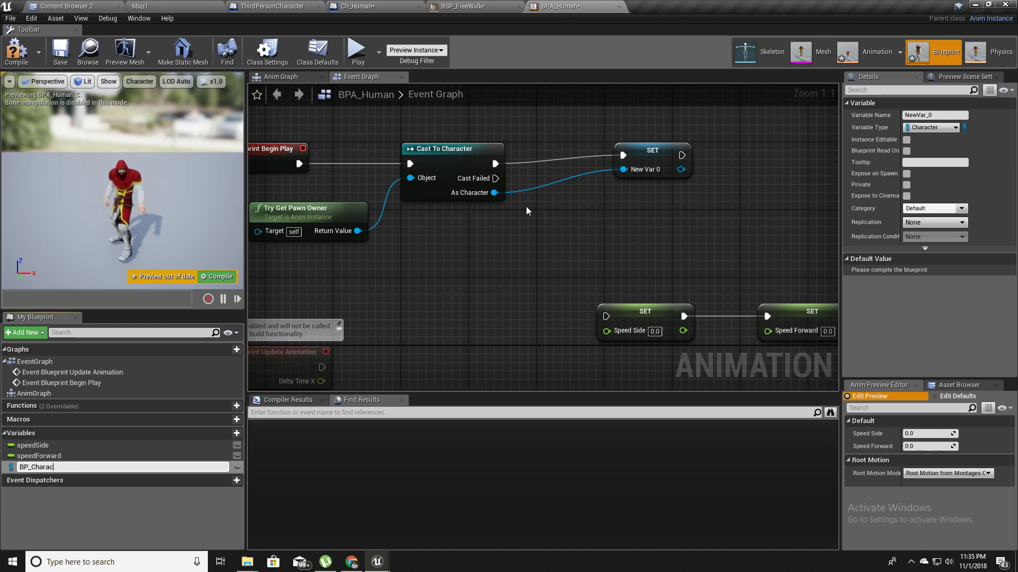
pyautogui.write('BP_Character')
pyautogui.press('Return')
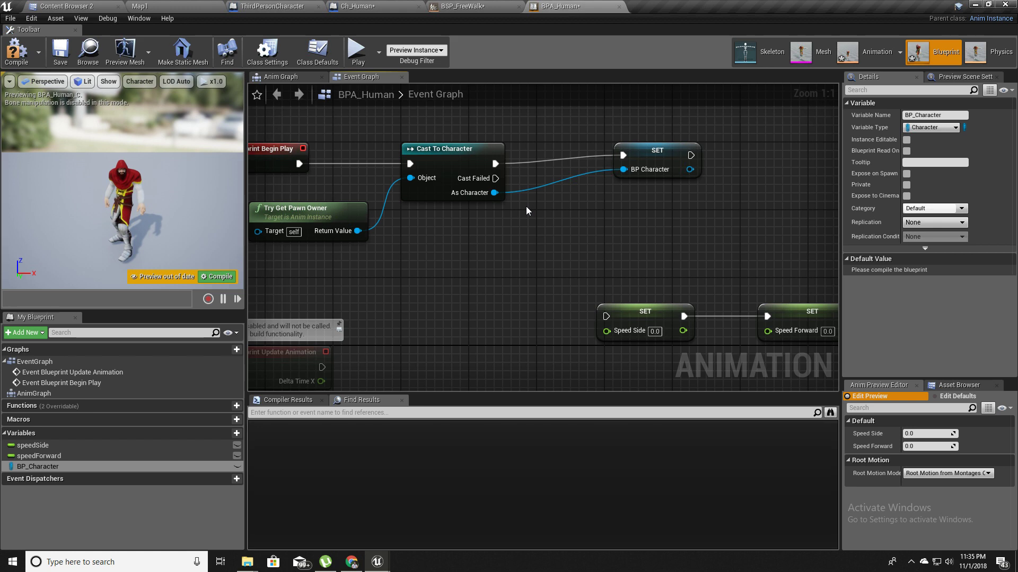
pyautogui.moveTo(669, 154); pyautogui.dragTo(635, 163)
# Move the Speed Side and Speed Forward setters together in line with Event Blueprint Update Animation, leaving space between them and the event
pyautogui.moveTo(548, 296); pyautogui.dragTo(642, 169, button='right')
pyautogui.scroll(-2, 481, 199)
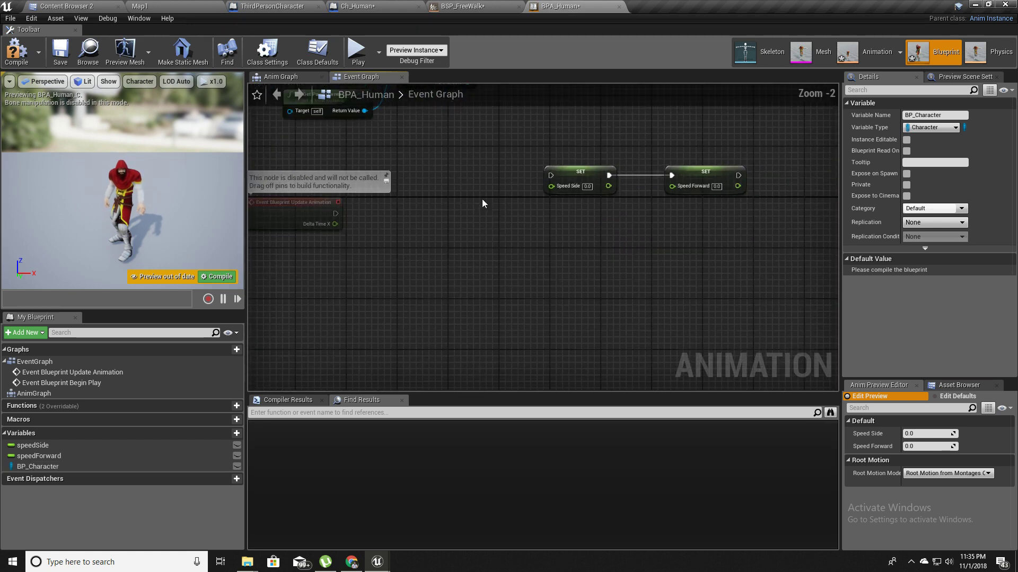
pyautogui.moveTo(617, 159); pyautogui.dragTo(683, 199)
pyautogui.moveTo(329, 230); pyautogui.dragTo(395, 231, button='right')
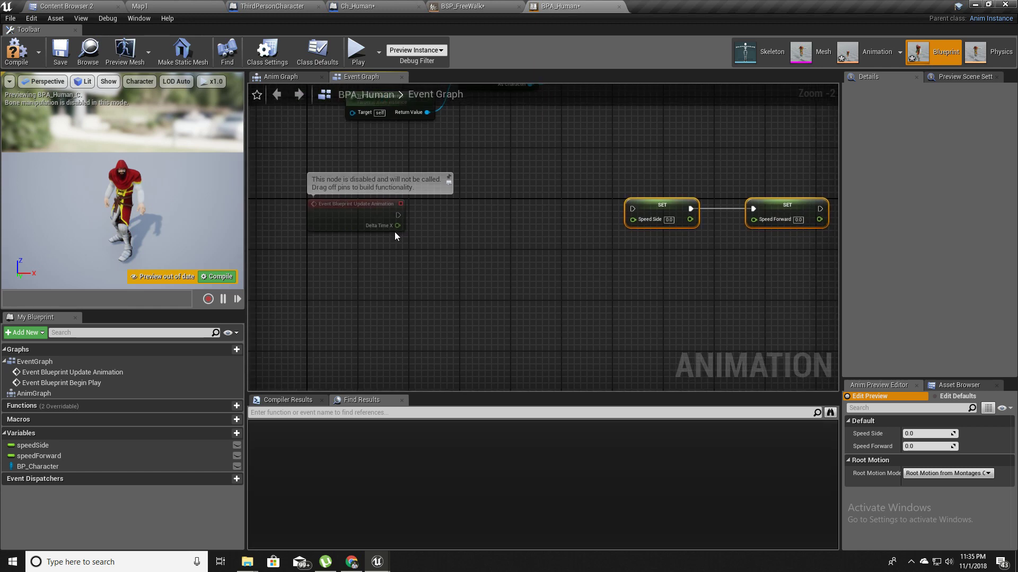
pyautogui.scroll(2, 310, 211)
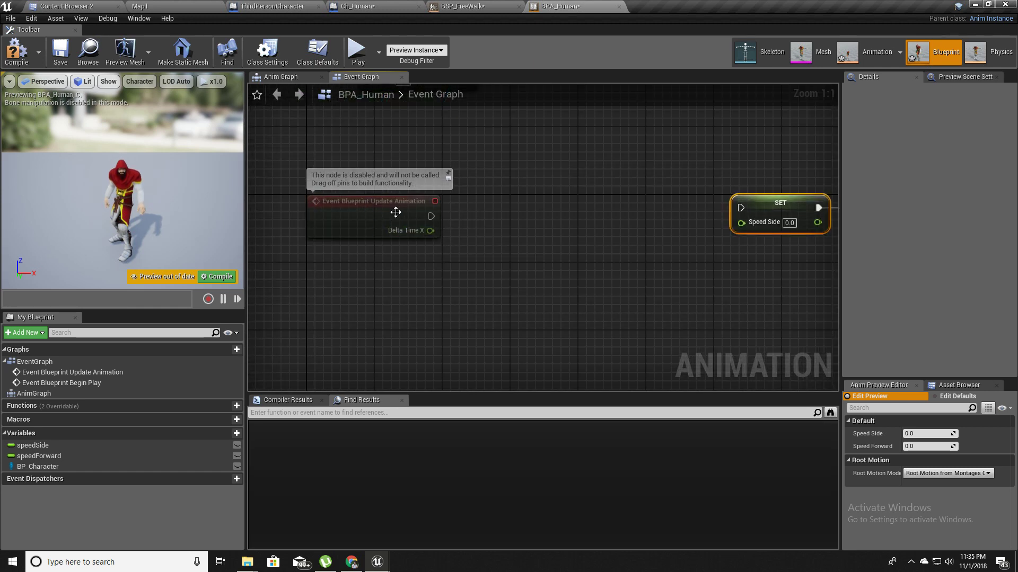
pyautogui.moveTo(544, 242); pyautogui.dragTo(488, 241, button='right')
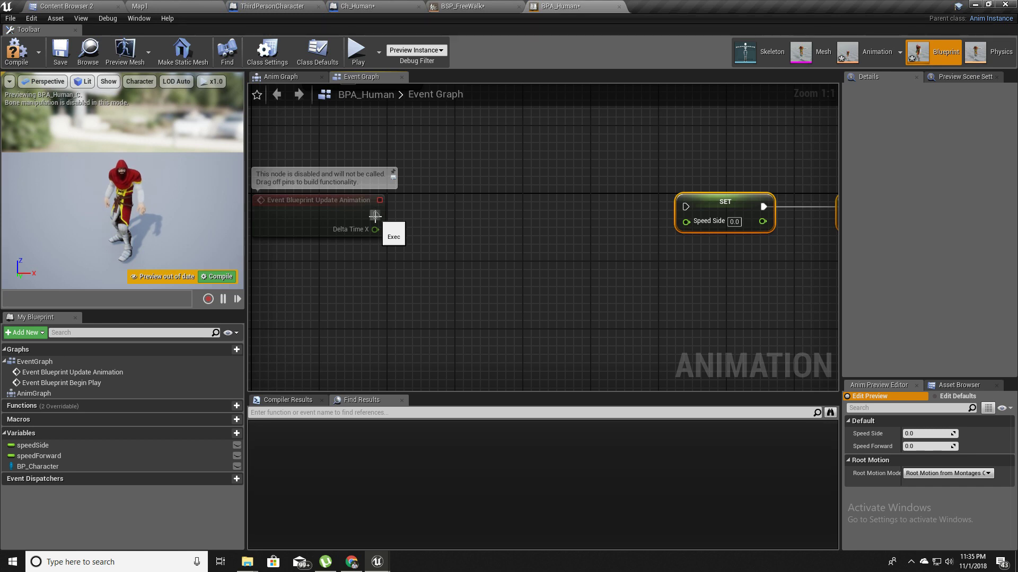
pyautogui.moveTo(363, 278); pyautogui.dragTo(440, 287, button='right')
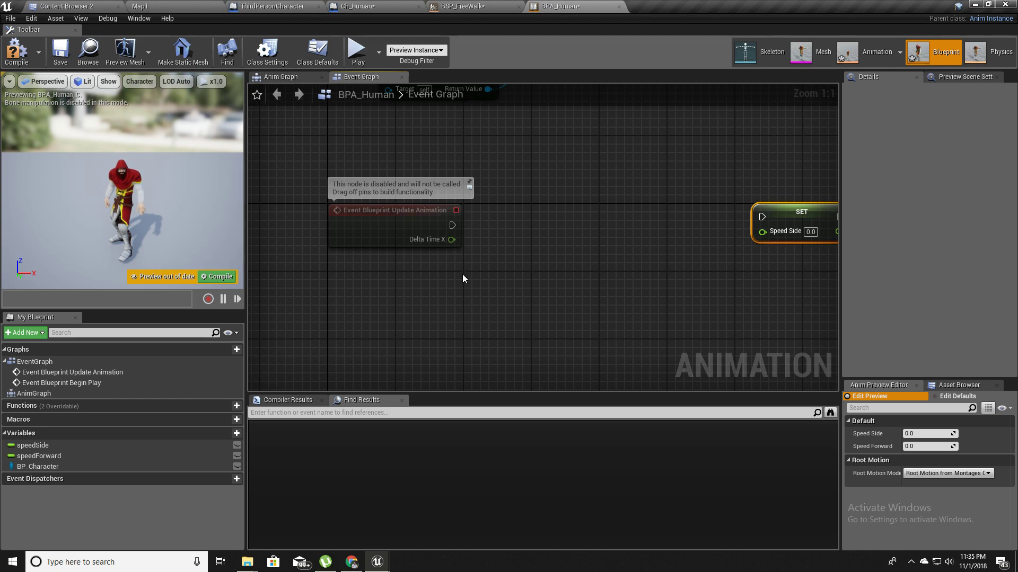
# Place a getter for the BP_Character variable below the Event Blueprint Update Animation node
pyautogui.moveTo(452, 225); pyautogui.dragTo(511, 229)
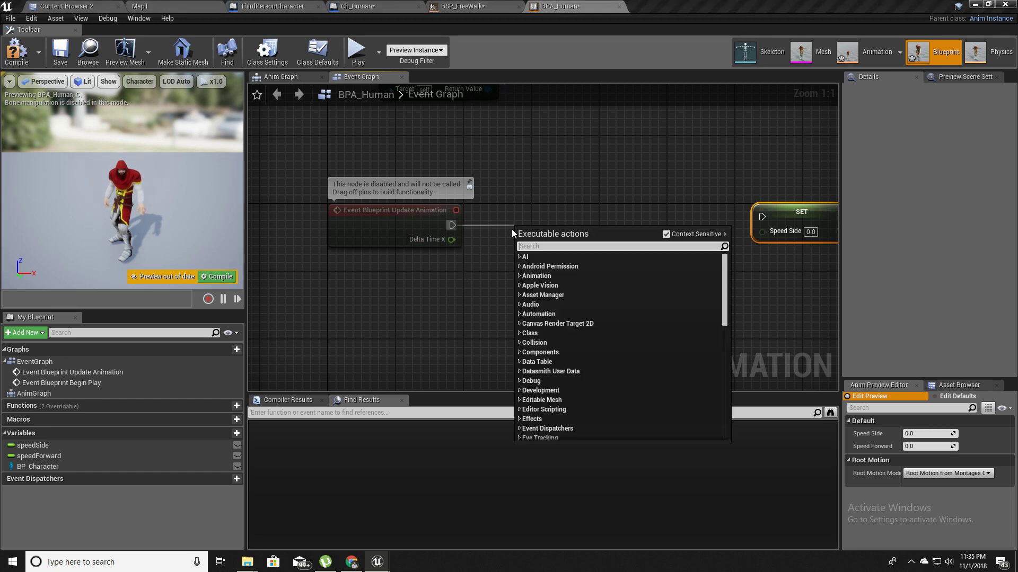
pyautogui.click(50, 466)
pyautogui.moveTo(49, 466); pyautogui.dragTo(482, 298)
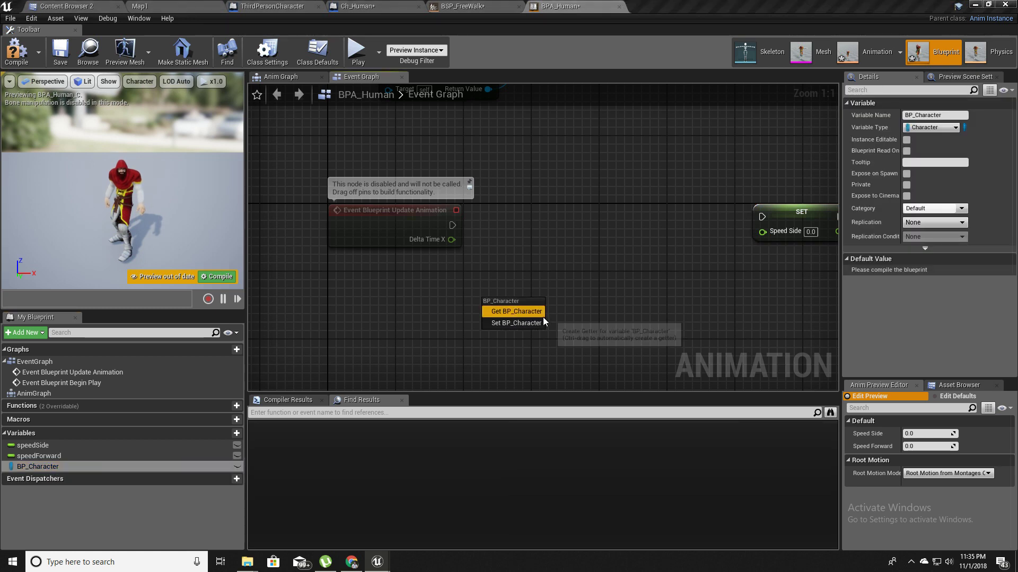
pyautogui.click(510, 310)
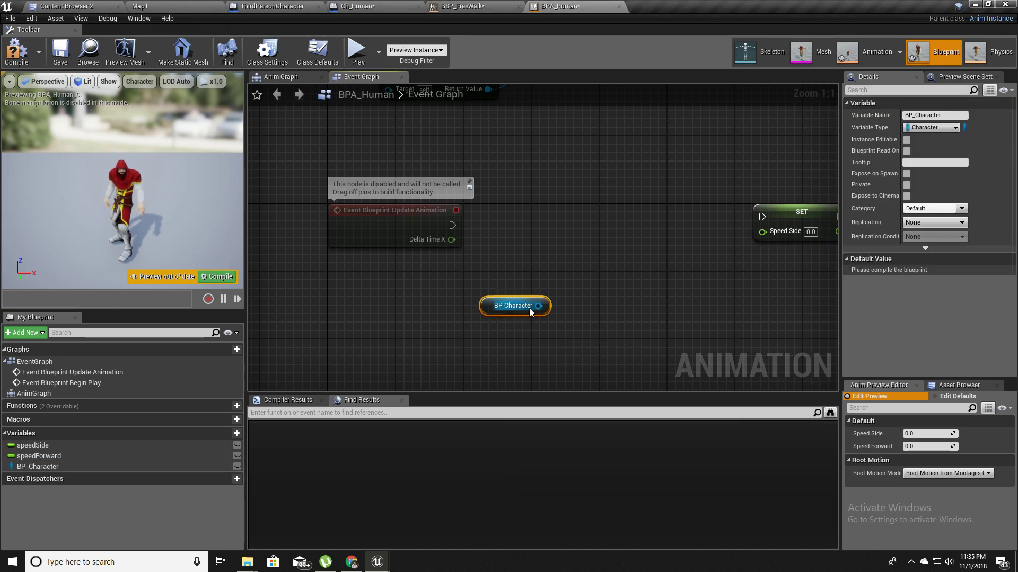
# Add the IsValid execution node from the BP Character getter and connect Event Blueprint Update Animation to its Exec input
pyautogui.moveTo(533, 304); pyautogui.dragTo(520, 251)
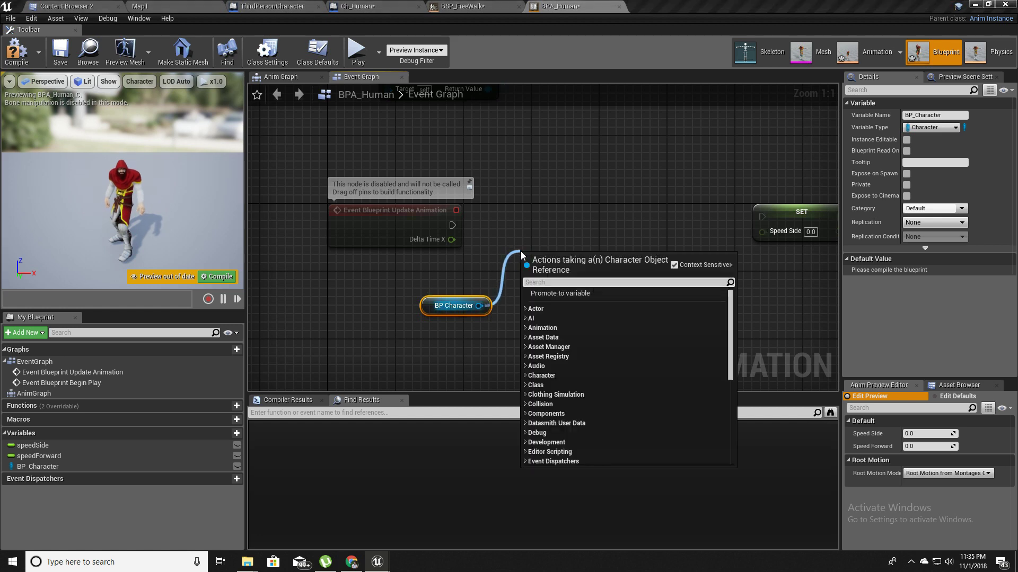
pyautogui.write('valid')
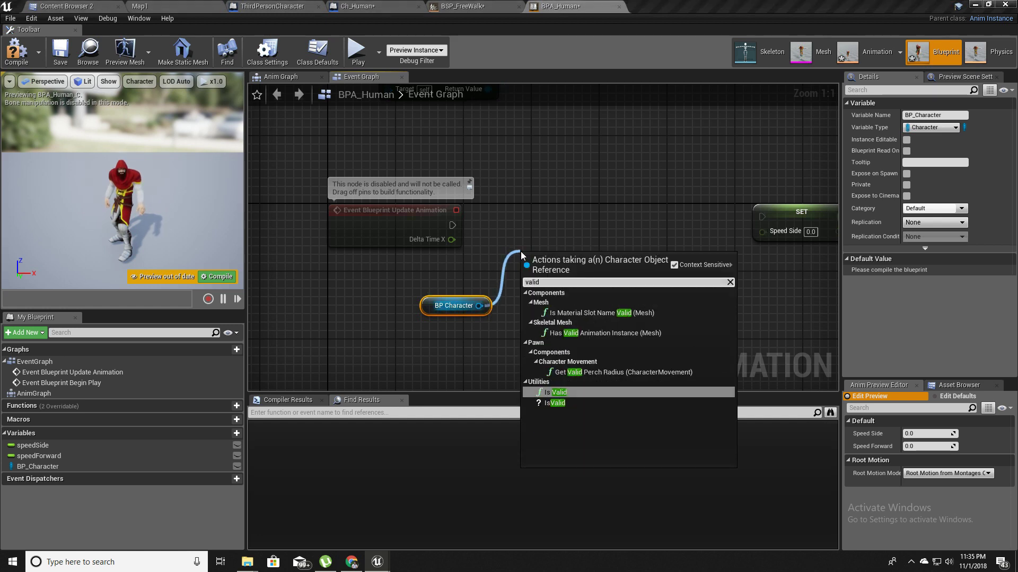
pyautogui.press('Down')
pyautogui.press('Return')
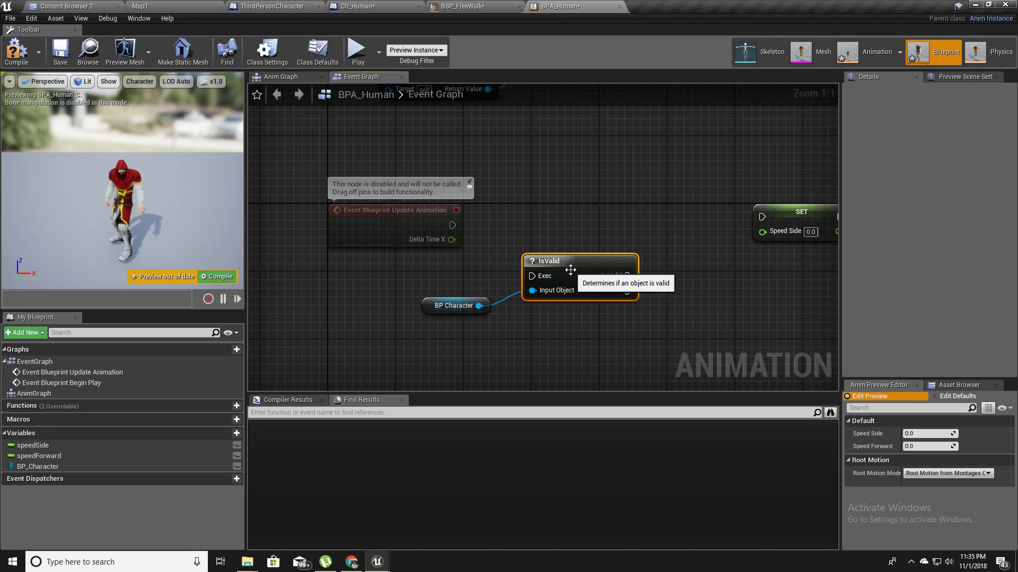
pyautogui.moveTo(538, 256); pyautogui.dragTo(452, 225)
pyautogui.moveTo(537, 281); pyautogui.dragTo(457, 269, button='right')
pyautogui.moveTo(520, 317); pyautogui.dragTo(488, 301, button='right')
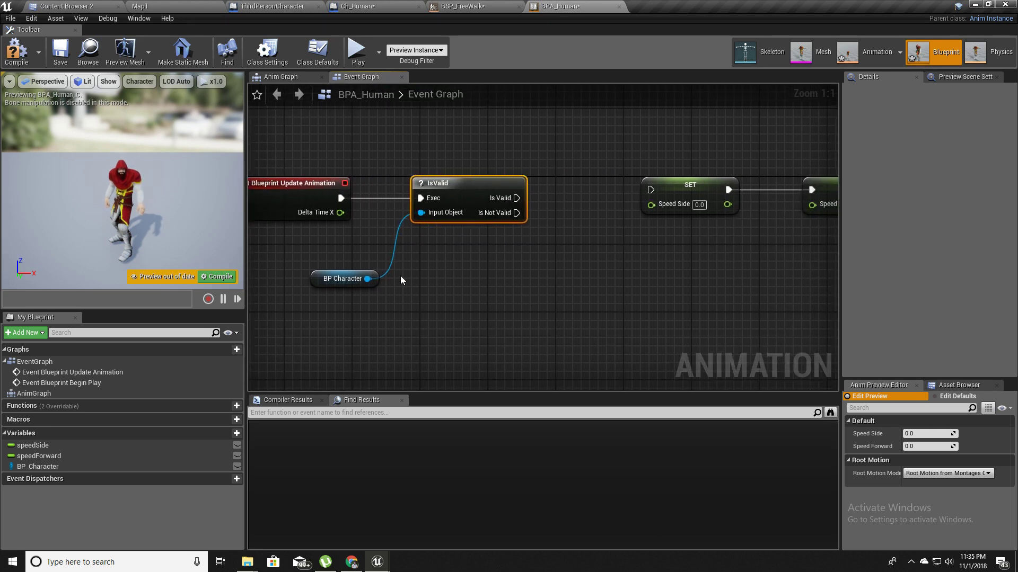
# Connect the IsValid node's Is Valid output to the execution input of the Speed Side setter
pyautogui.moveTo(367, 279); pyautogui.dragTo(545, 275)
pyautogui.click(393, 304)
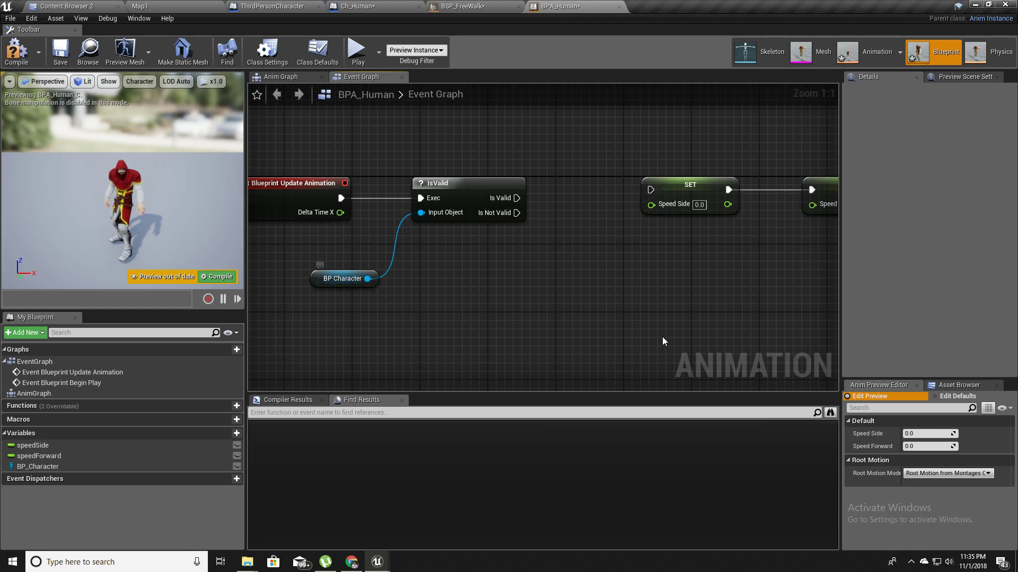
pyautogui.moveTo(443, 295); pyautogui.dragTo(418, 271, button='right')
pyautogui.moveTo(577, 229); pyautogui.dragTo(507, 218, button='right')
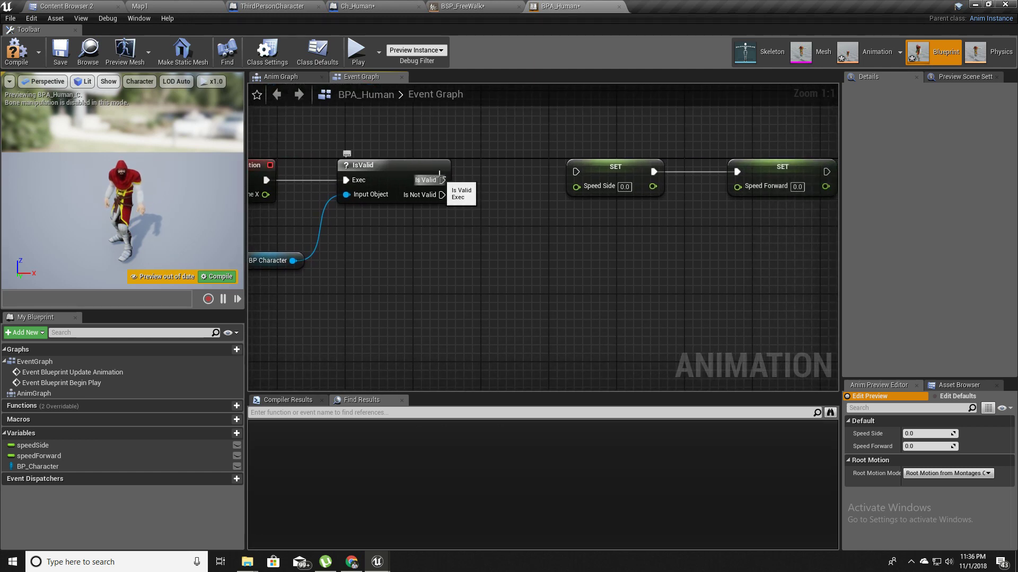
pyautogui.moveTo(441, 178); pyautogui.dragTo(574, 171)
pyautogui.moveTo(618, 191); pyautogui.dragTo(615, 166, button='right')
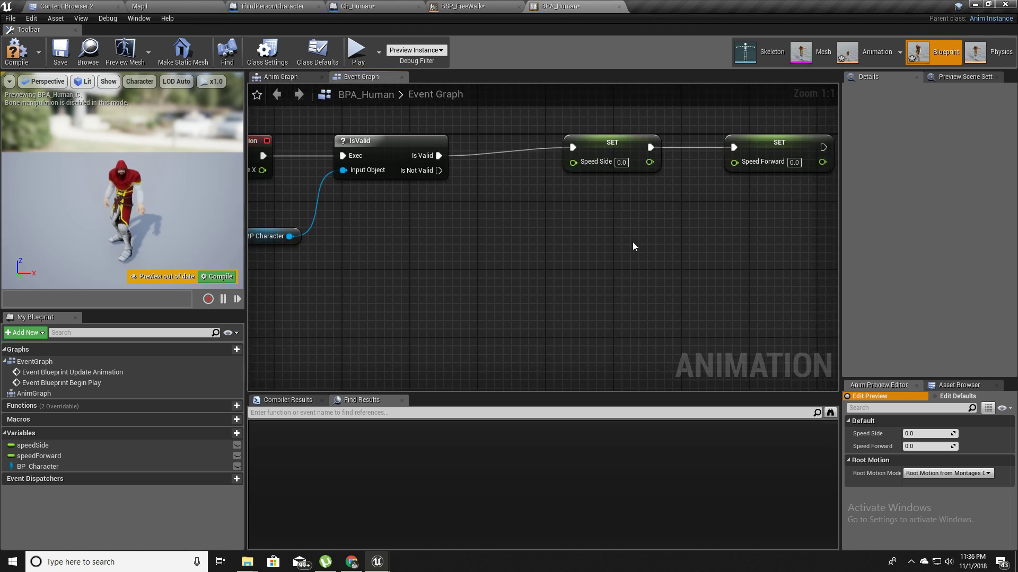
# Add a Get Velocity node targeting BP Character and place it below the IsValid node
pyautogui.moveTo(548, 258); pyautogui.dragTo(595, 238, button='right')
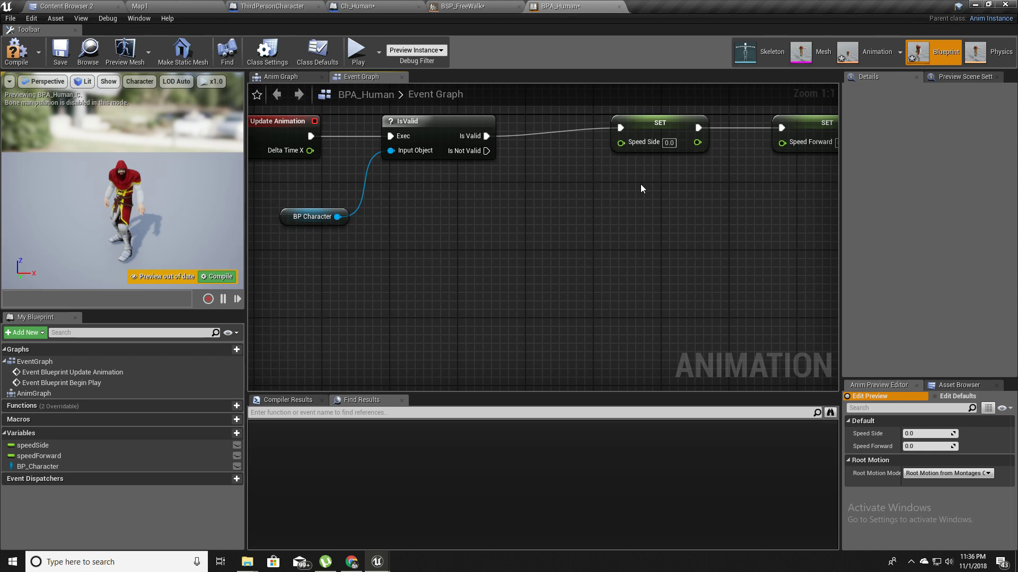
pyautogui.moveTo(640, 184); pyautogui.dragTo(624, 215, button='right')
pyautogui.moveTo(399, 268); pyautogui.dragTo(456, 243, button='right')
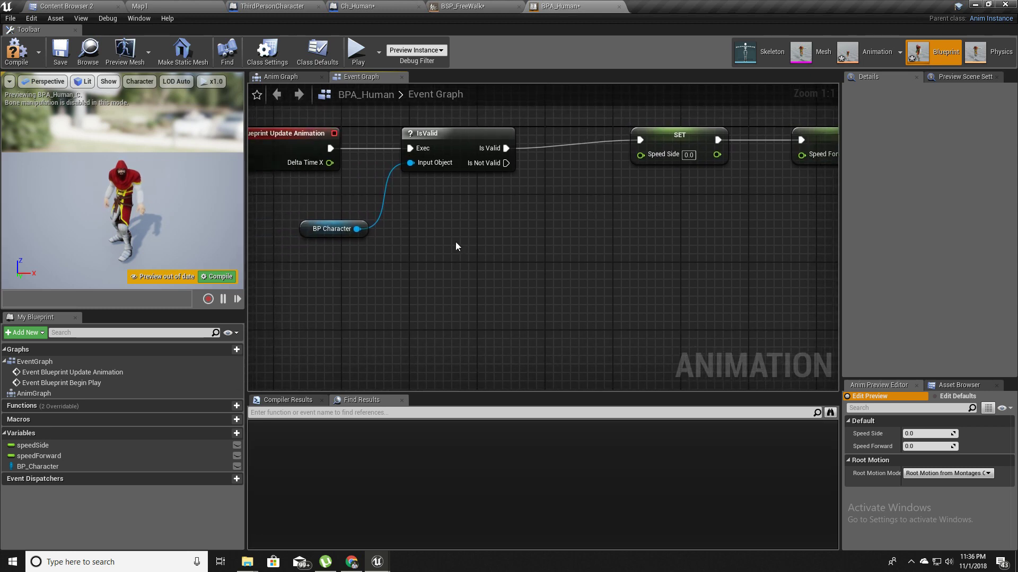
pyautogui.moveTo(358, 230); pyautogui.dragTo(393, 259)
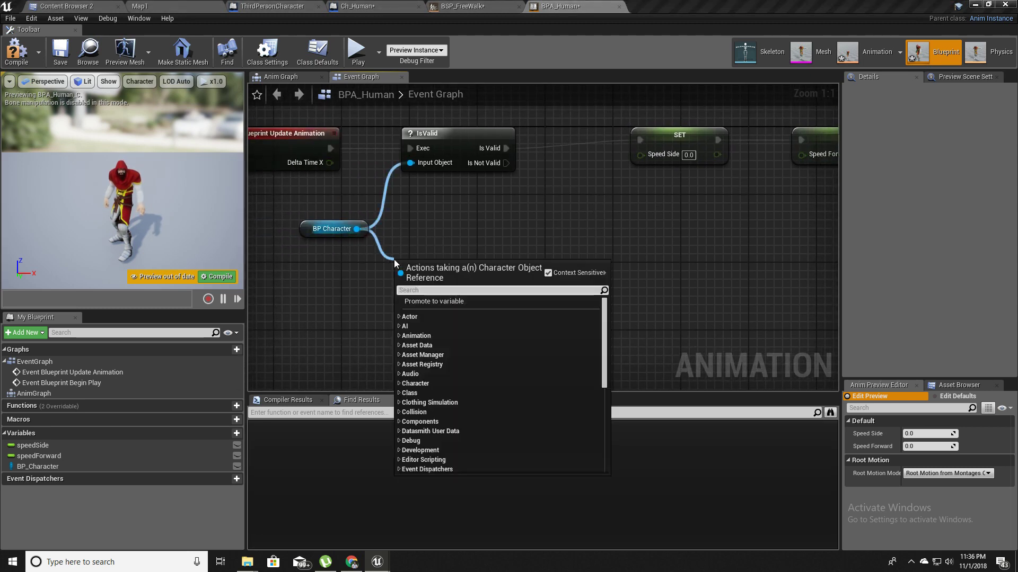
pyautogui.write('get vel')
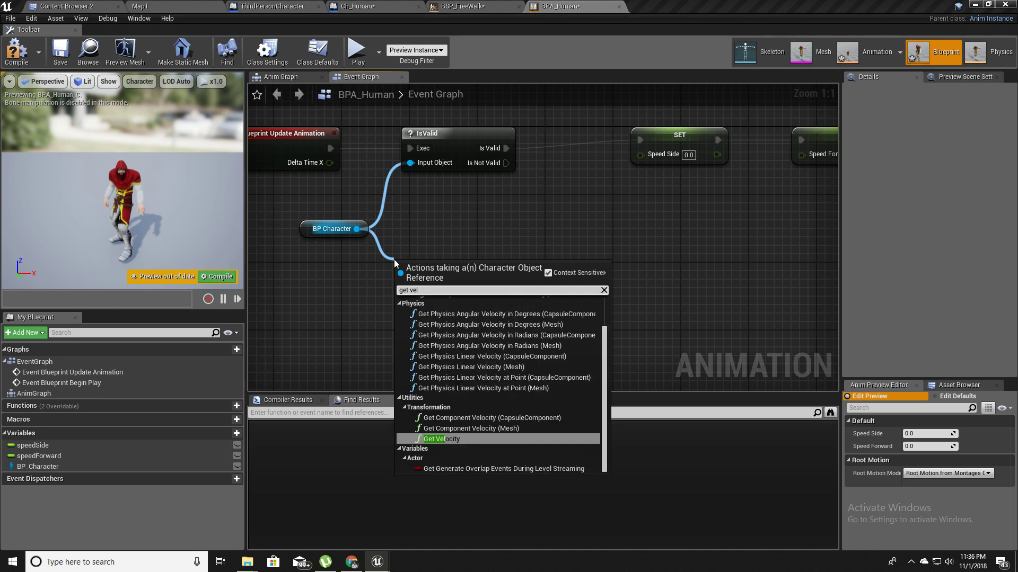
pyautogui.press('Return')
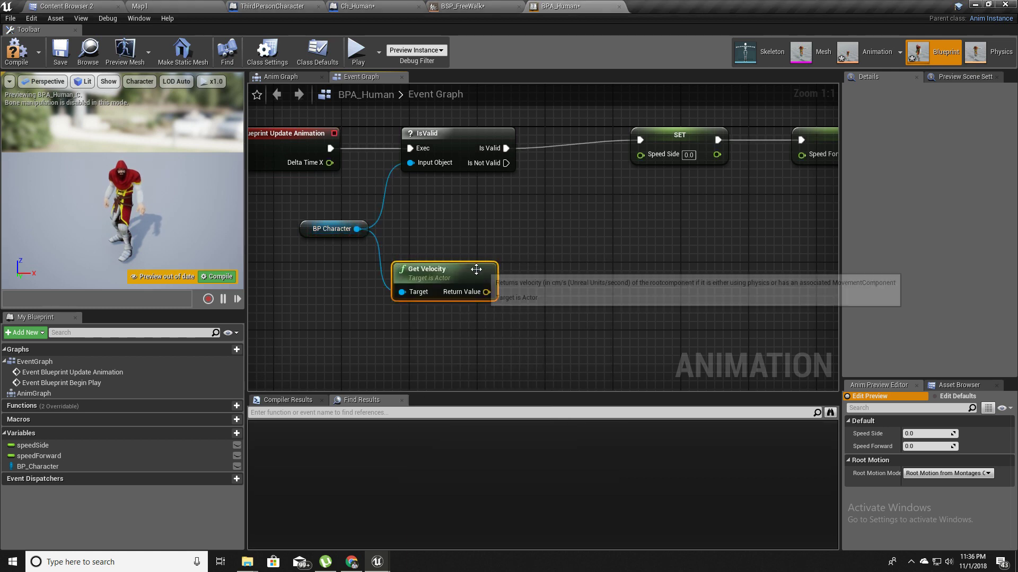
pyautogui.moveTo(464, 255); pyautogui.dragTo(473, 245)
pyautogui.moveTo(521, 310); pyautogui.dragTo(545, 300, button='right')
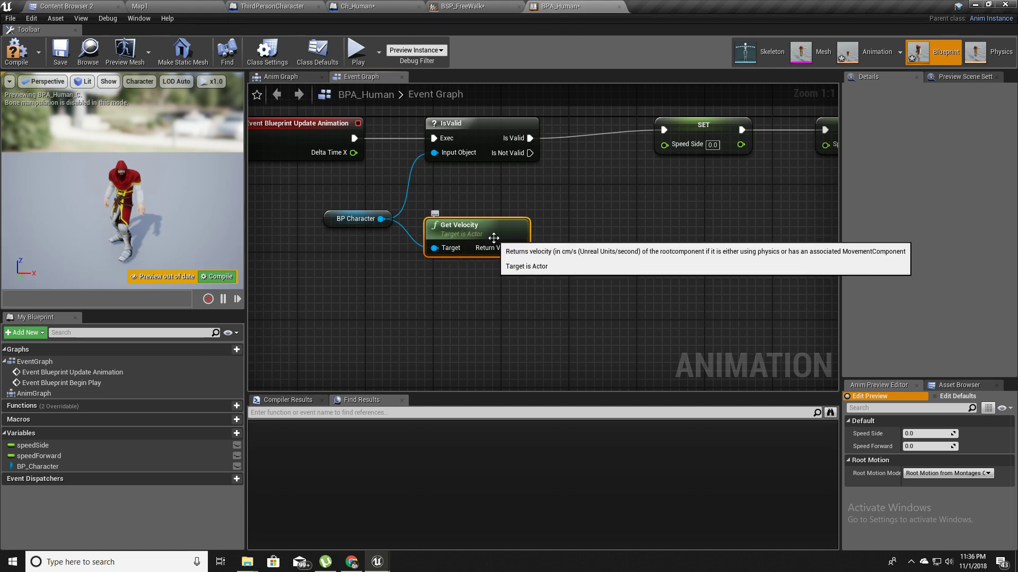
# Disconnect Get Velocity, move it below the Speed Side setter, and connect a duplicated BP Character getter to its Target
pyautogui.rightClick(437, 248)
pyautogui.click(474, 270)
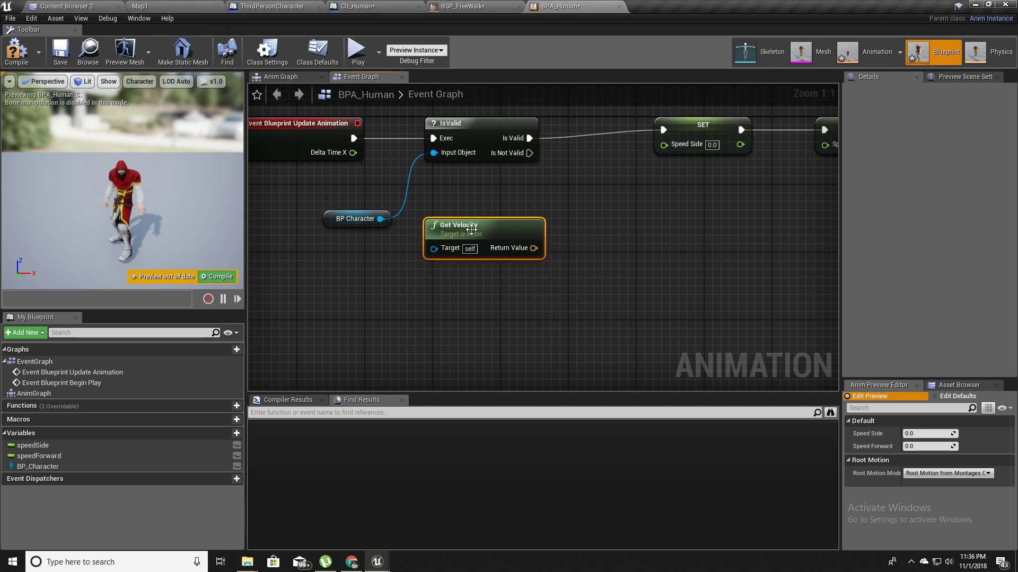
pyautogui.moveTo(478, 232); pyautogui.dragTo(665, 221)
pyautogui.click(327, 218)
pyautogui.hotkey('ctrl', 'c')
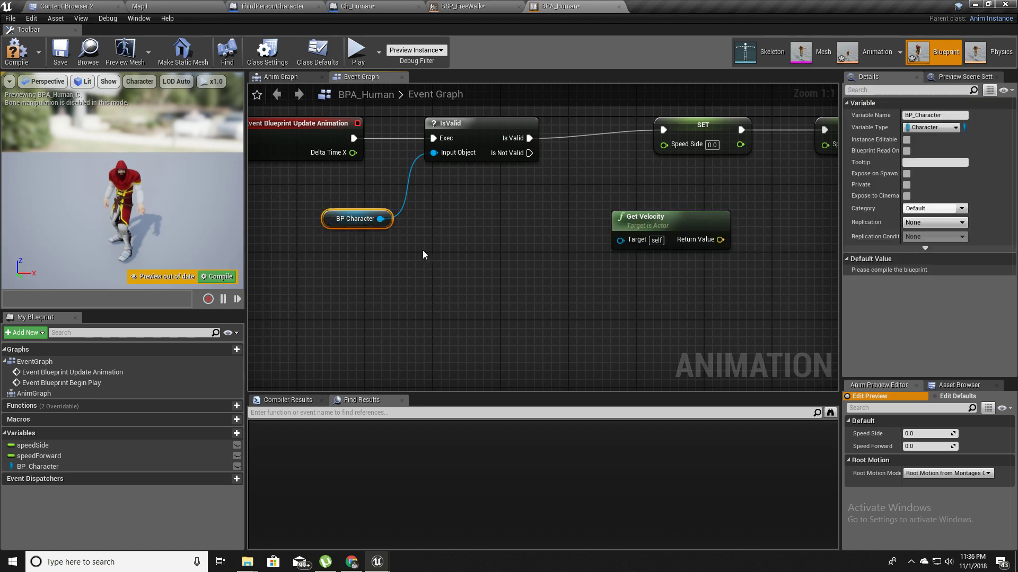
pyautogui.hotkey('ctrl', 'v')
pyautogui.moveTo(440, 257); pyautogui.dragTo(491, 223)
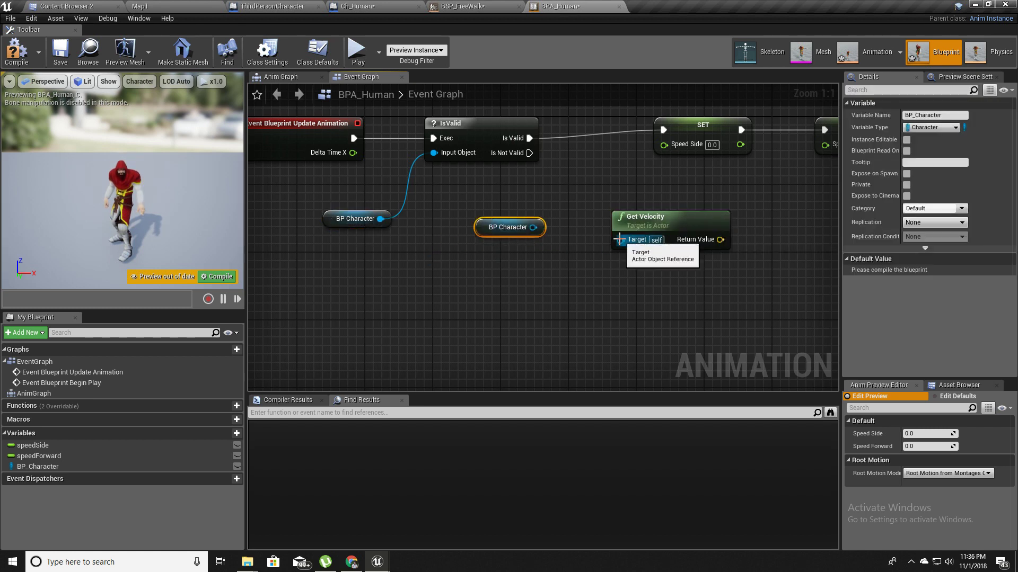
pyautogui.moveTo(620, 240); pyautogui.dragTo(535, 230)
# Move Get Velocity closer to its BP Character getter and shift the Speed Side and Speed Forward setters farther from IsValid
pyautogui.moveTo(573, 269); pyautogui.dragTo(425, 289, button='right')
pyautogui.moveTo(528, 245); pyautogui.dragTo(486, 241)
pyautogui.moveTo(521, 312); pyautogui.dragTo(425, 306, button='right')
pyautogui.moveTo(626, 214); pyautogui.dragTo(580, 158)
pyautogui.moveTo(511, 276); pyautogui.dragTo(534, 261, button='right')
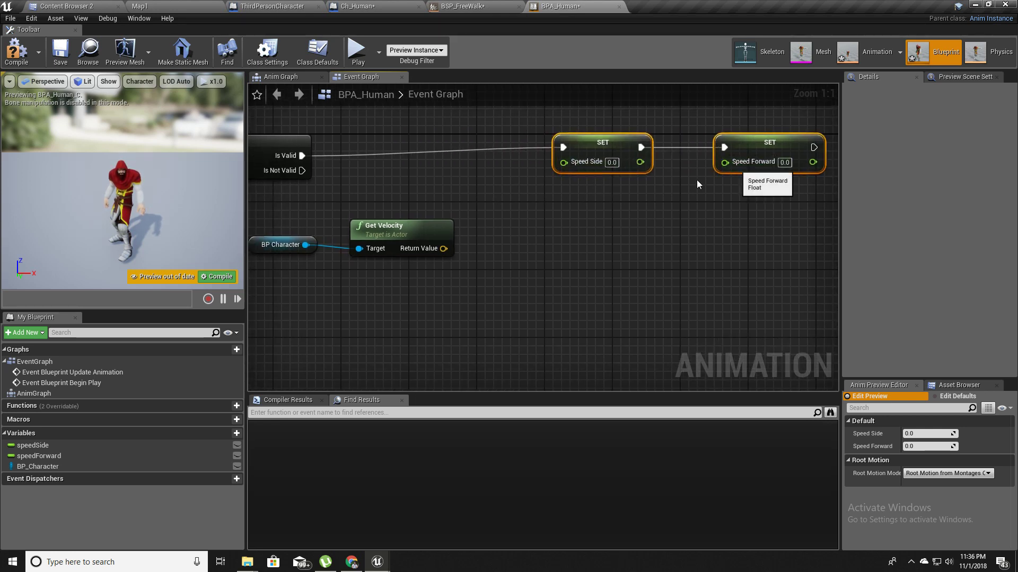
# Add a Get Actor Forward Vector node from the duplicated BP Character getter and align it below Get Velocity
pyautogui.moveTo(465, 271); pyautogui.dragTo(531, 230, button='right')
pyautogui.moveTo(373, 205); pyautogui.dragTo(399, 266)
pyautogui.write('forw')
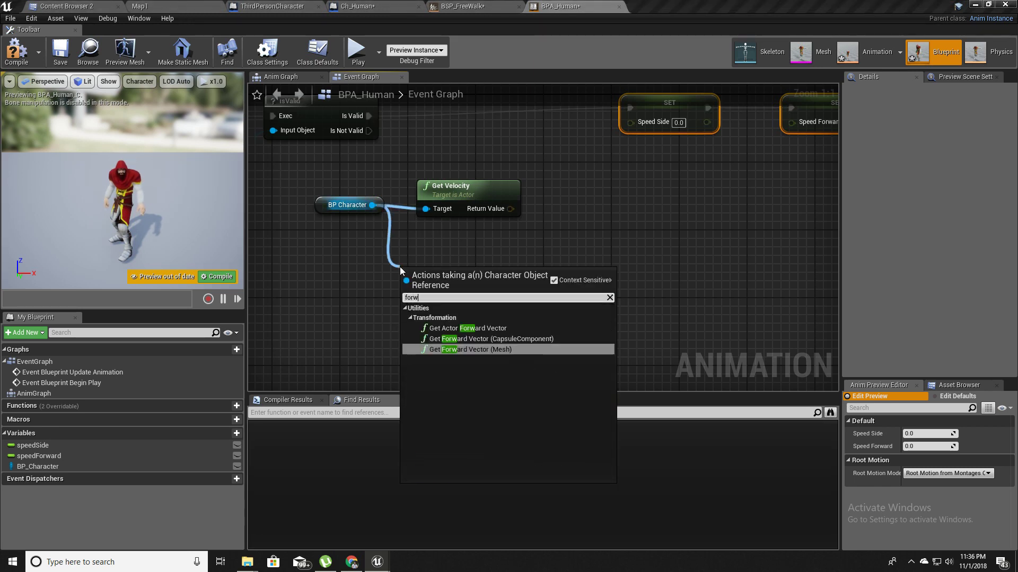
pyautogui.press('Up')
pyautogui.press('Up')
pyautogui.press('Return')
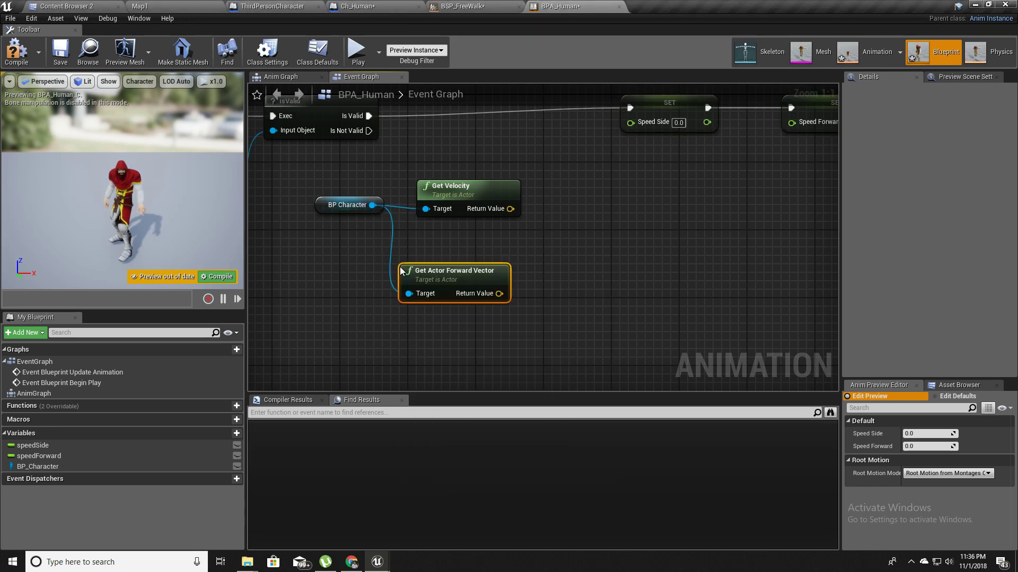
pyautogui.moveTo(448, 271); pyautogui.dragTo(465, 246)
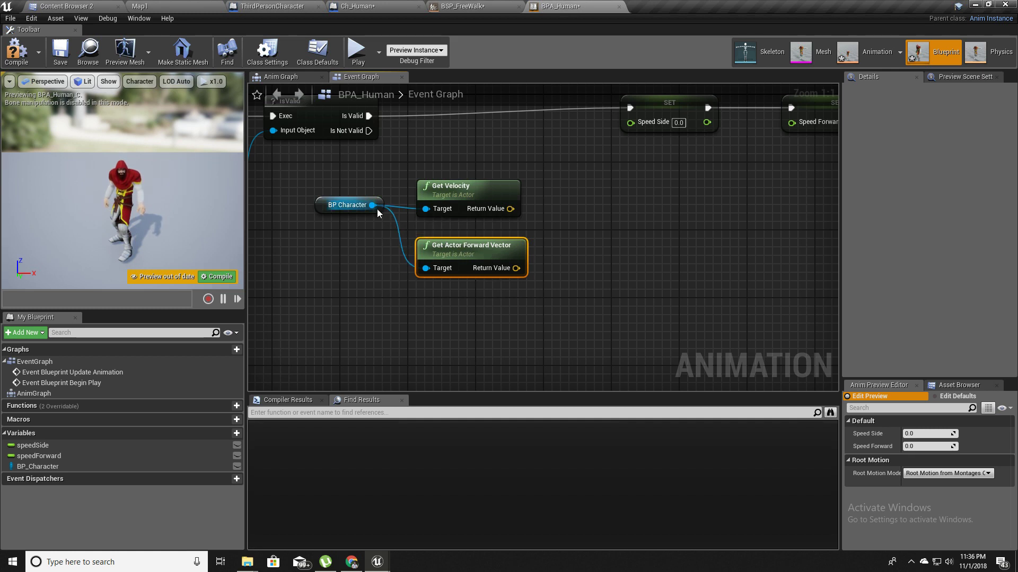
# Add a Get Actor Right Vector node from the same BP Character getter, below Get Actor Forward Vector
pyautogui.moveTo(372, 205); pyautogui.dragTo(415, 305)
pyautogui.write('right')
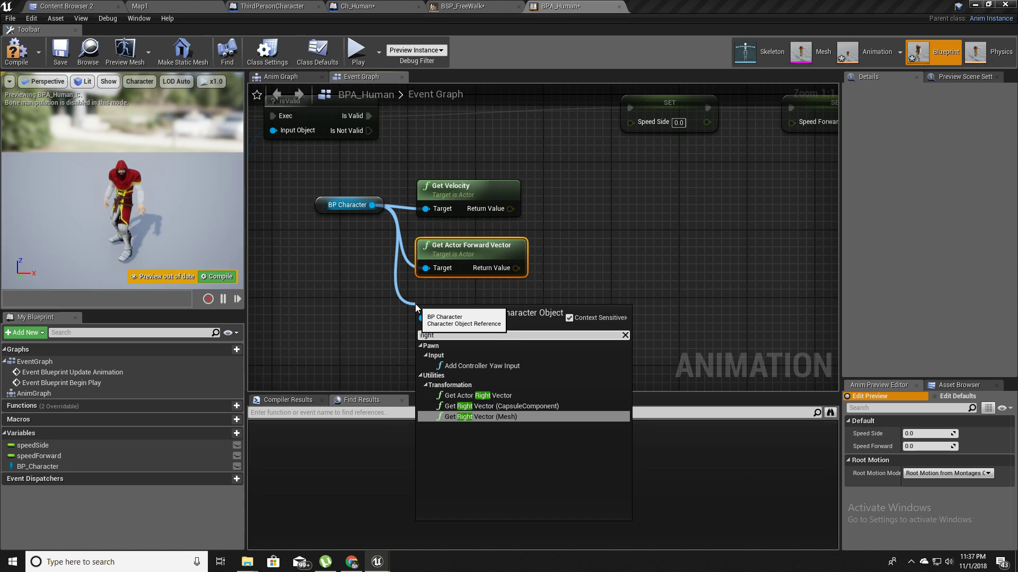
pyautogui.press('Up')
pyautogui.press('Up')
pyautogui.press('Return')
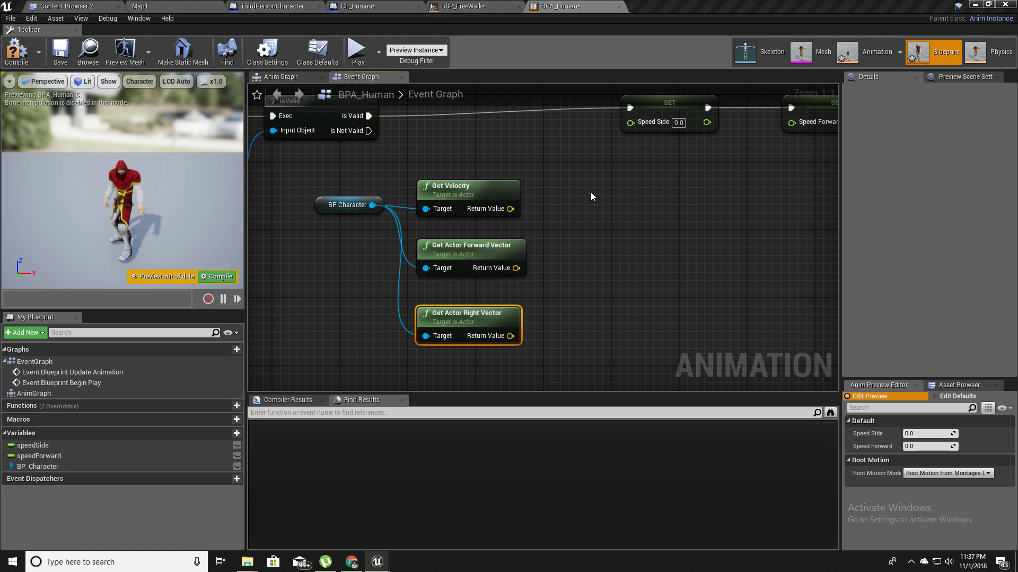
pyautogui.click(620, 180)
# Combine the Get Velocity and Get Actor Forward Vector outputs in a dot product node and connect its result to Speed Forward
pyautogui.moveTo(619, 179); pyautogui.dragTo(551, 196, button='right')
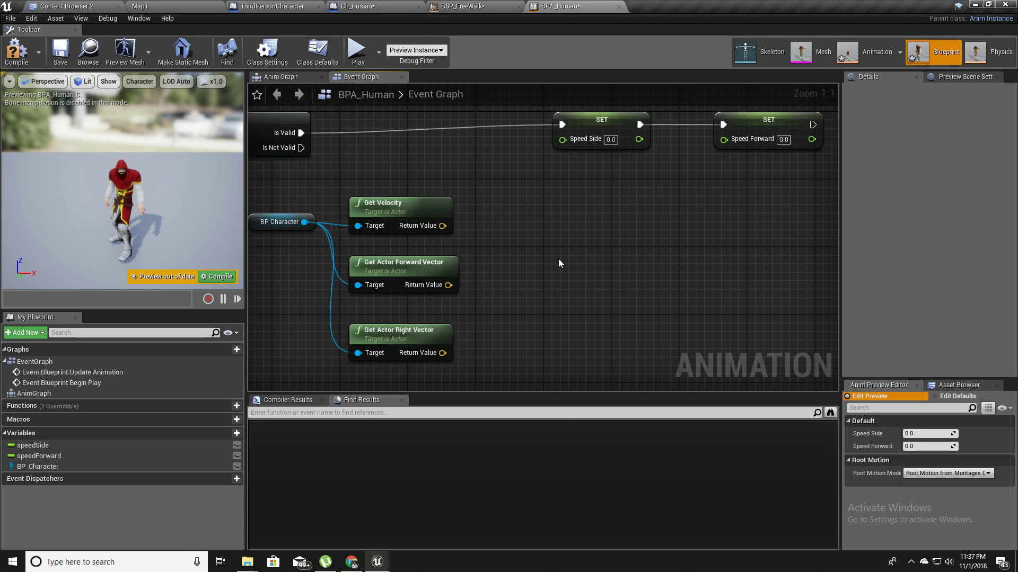
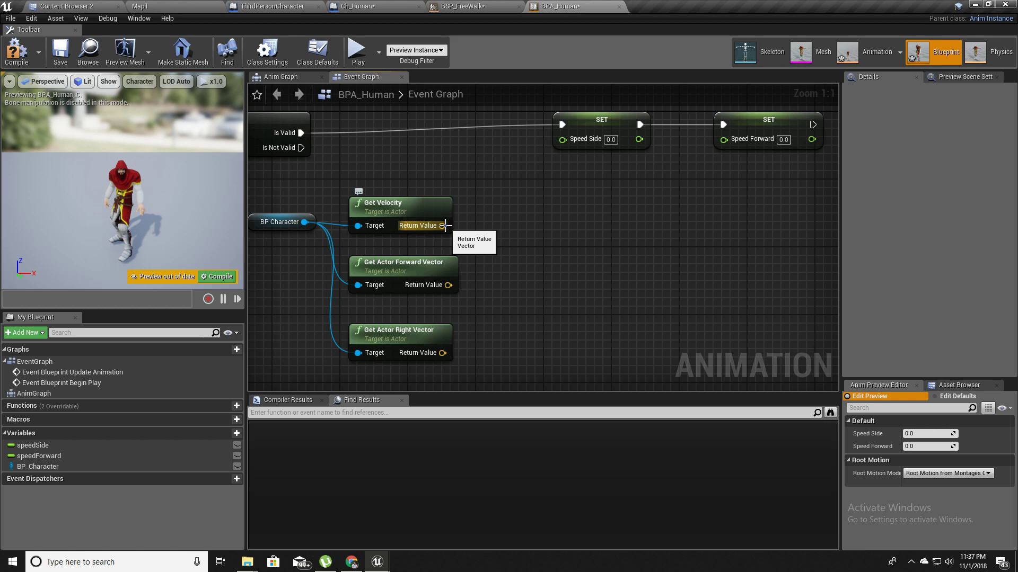
pyautogui.moveTo(445, 225); pyautogui.dragTo(508, 225)
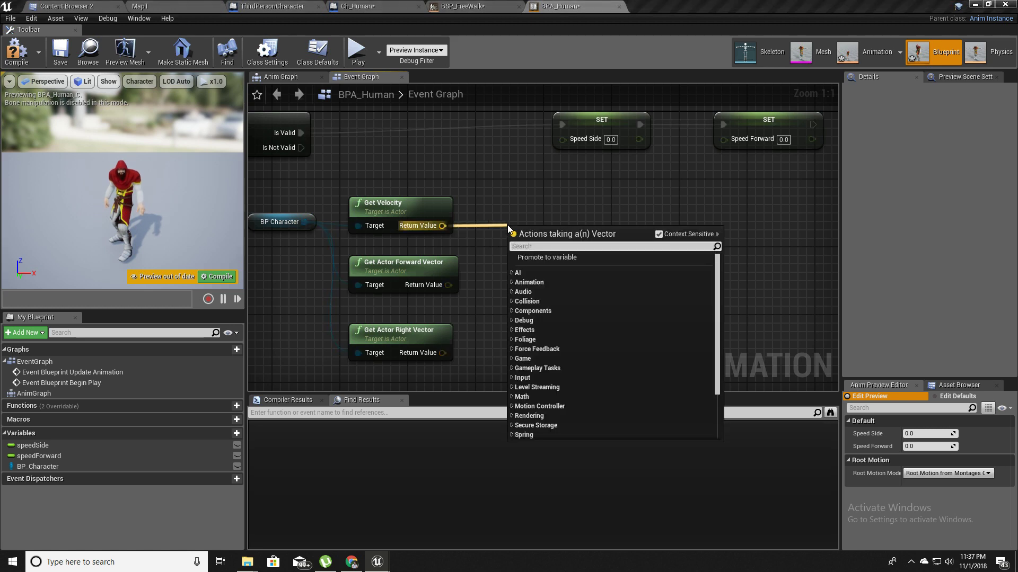
pyautogui.write('dot')
pyautogui.press('Return')
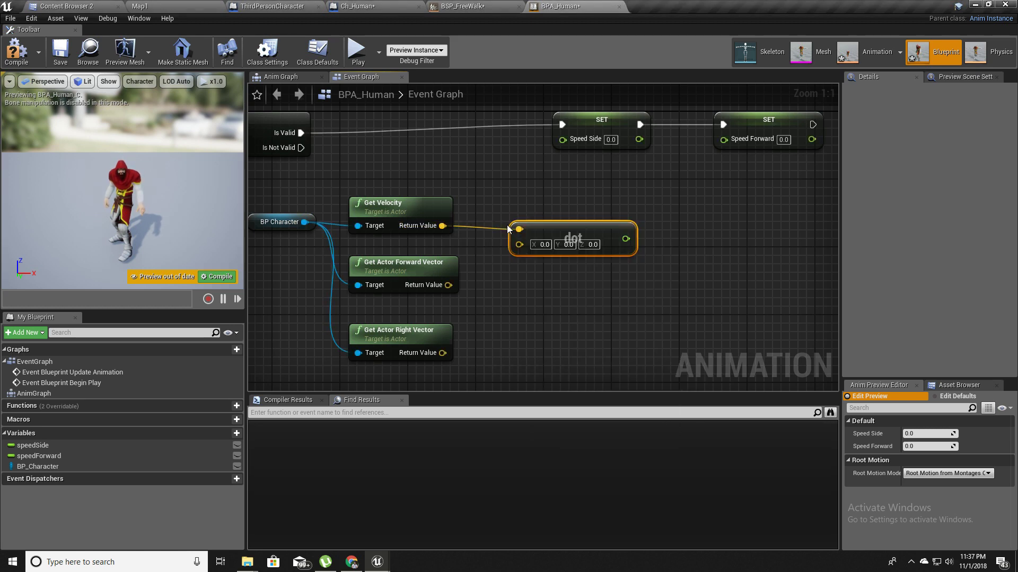
pyautogui.moveTo(448, 285); pyautogui.dragTo(539, 252)
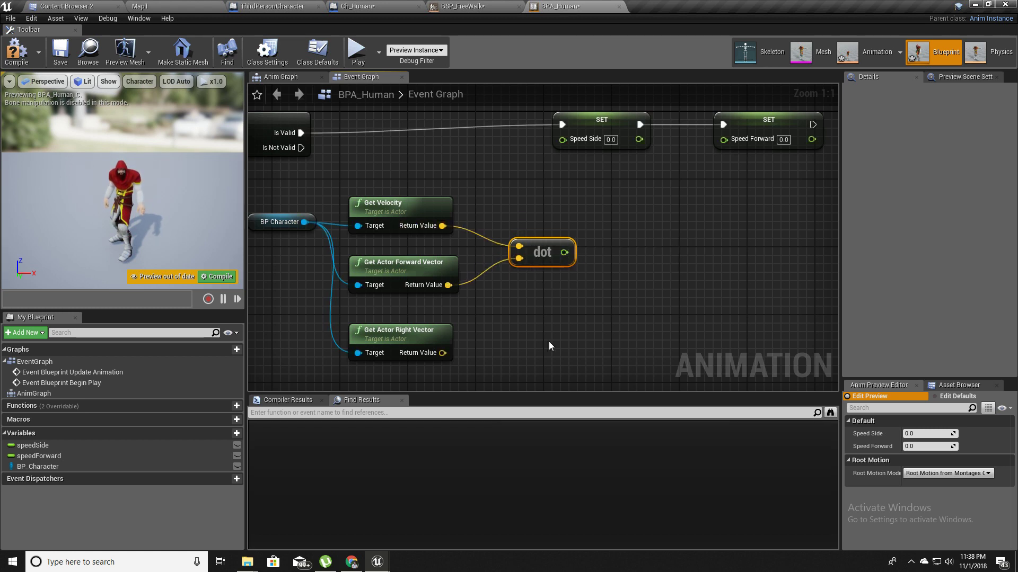
pyautogui.moveTo(562, 256); pyautogui.dragTo(725, 139)
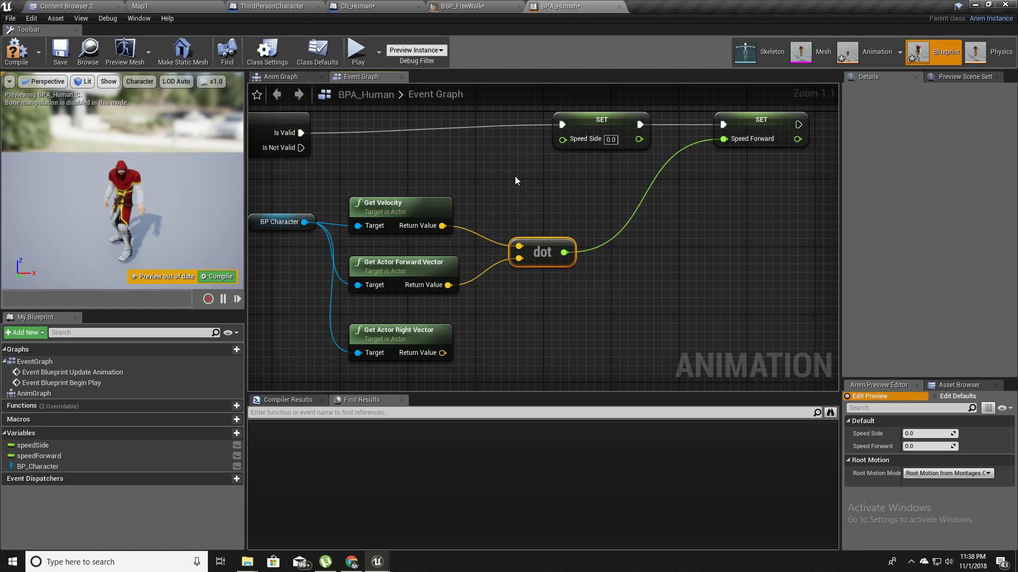
# Add a second dot product node from Get Velocity's Return Value, below the first dot node
pyautogui.moveTo(516, 174); pyautogui.dragTo(539, 166, button='right')
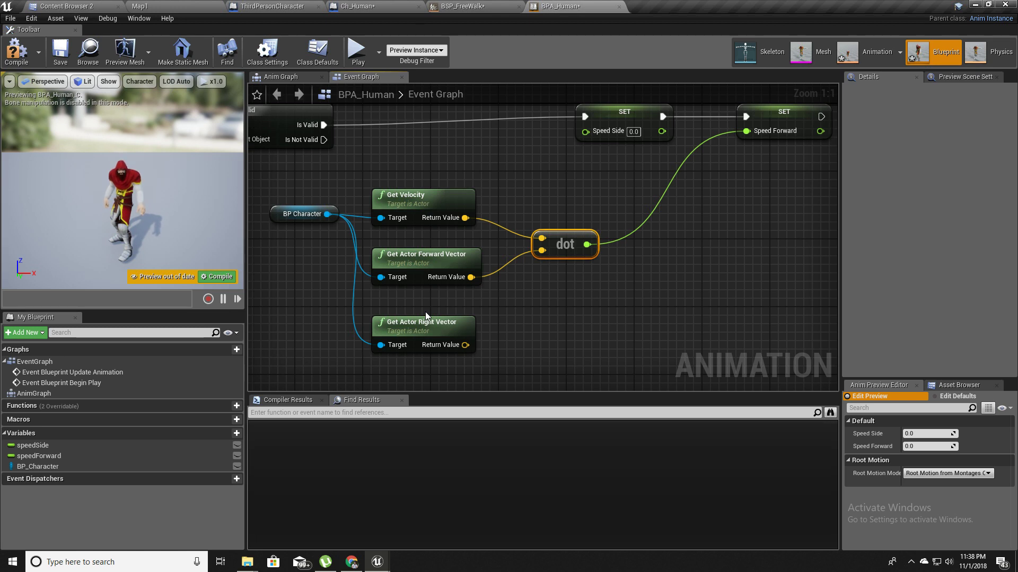
pyautogui.moveTo(550, 316); pyautogui.dragTo(504, 291, button='right')
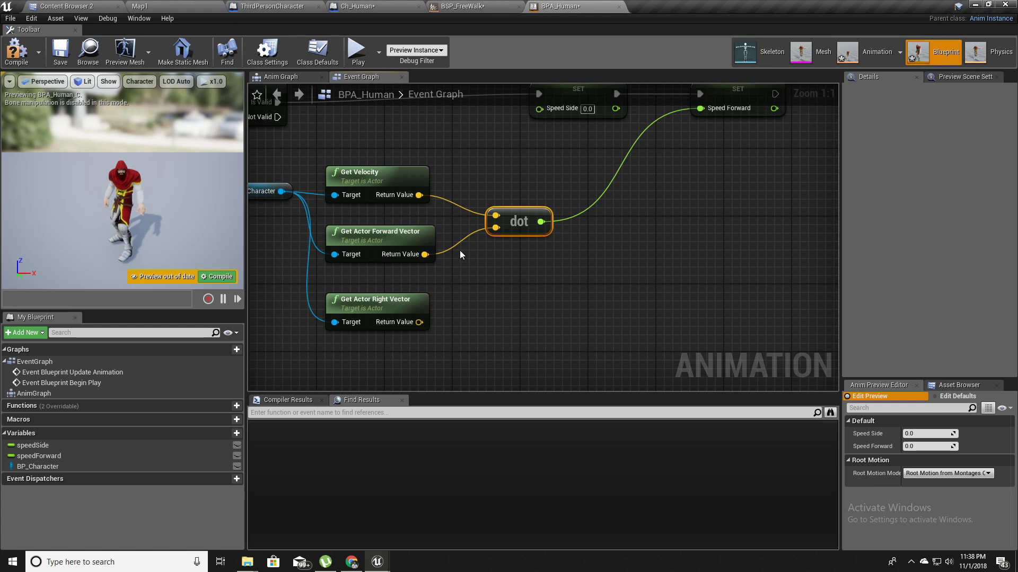
pyautogui.moveTo(418, 195); pyautogui.dragTo(493, 286)
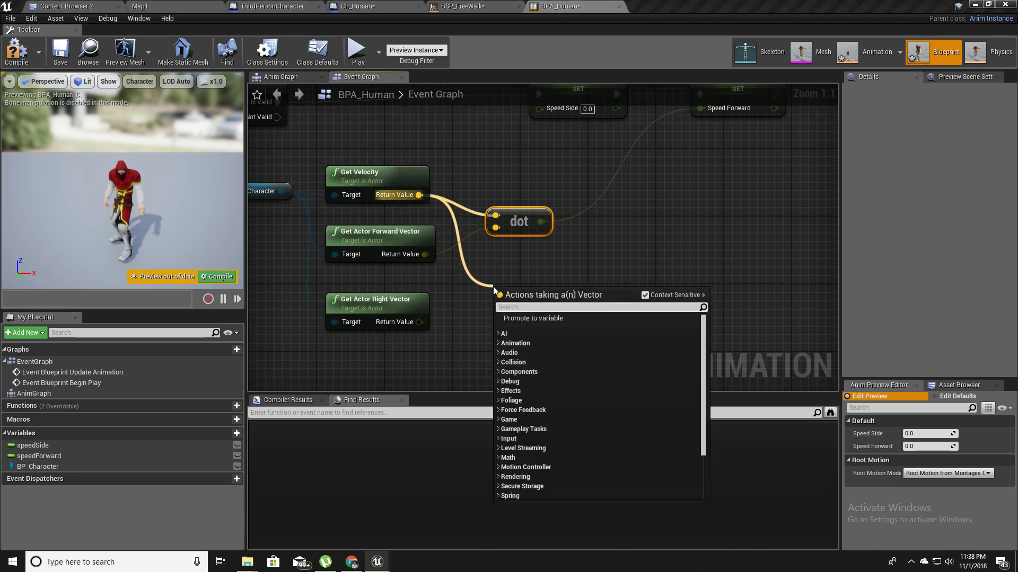
pyautogui.write('dot')
pyautogui.press('Return')
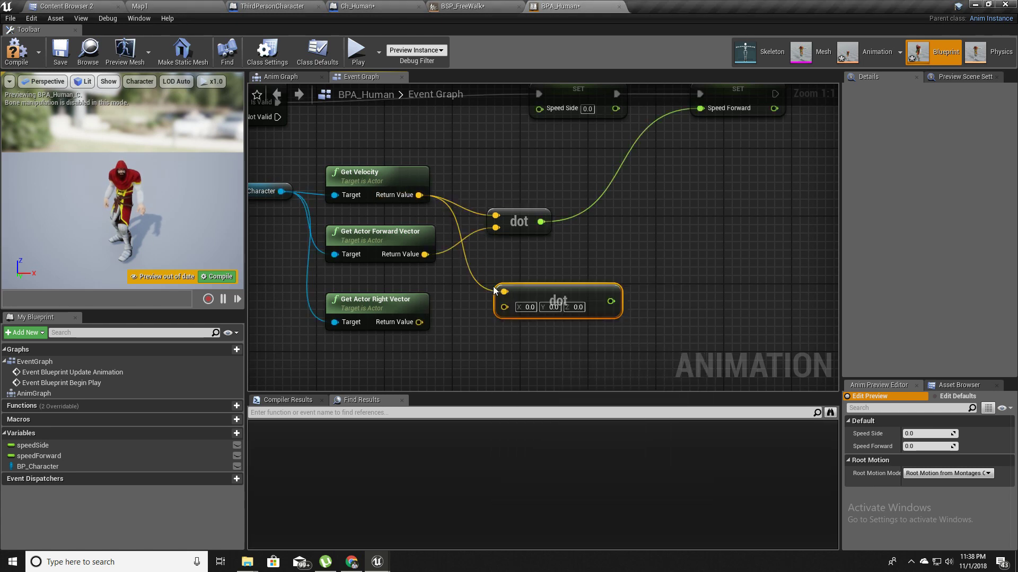
# Connect Get Actor Right Vector's output to the second dot node, wire its result to Speed Side, and compile BPA_Human
pyautogui.moveTo(420, 323); pyautogui.dragTo(508, 307)
pyautogui.moveTo(638, 295); pyautogui.dragTo(544, 353, button='right')
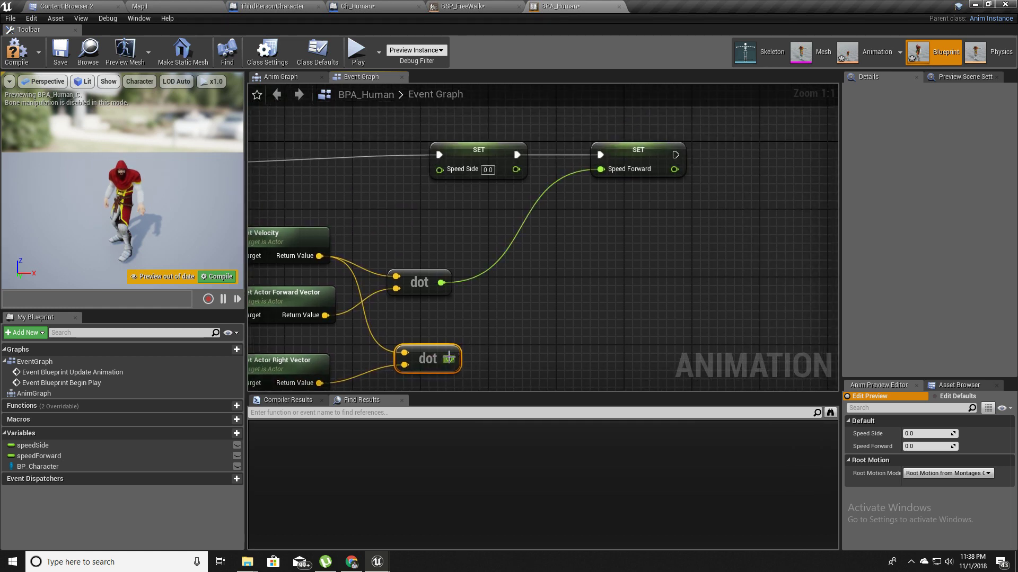
pyautogui.moveTo(450, 359); pyautogui.dragTo(439, 169)
pyautogui.scroll(-5, 488, 219)
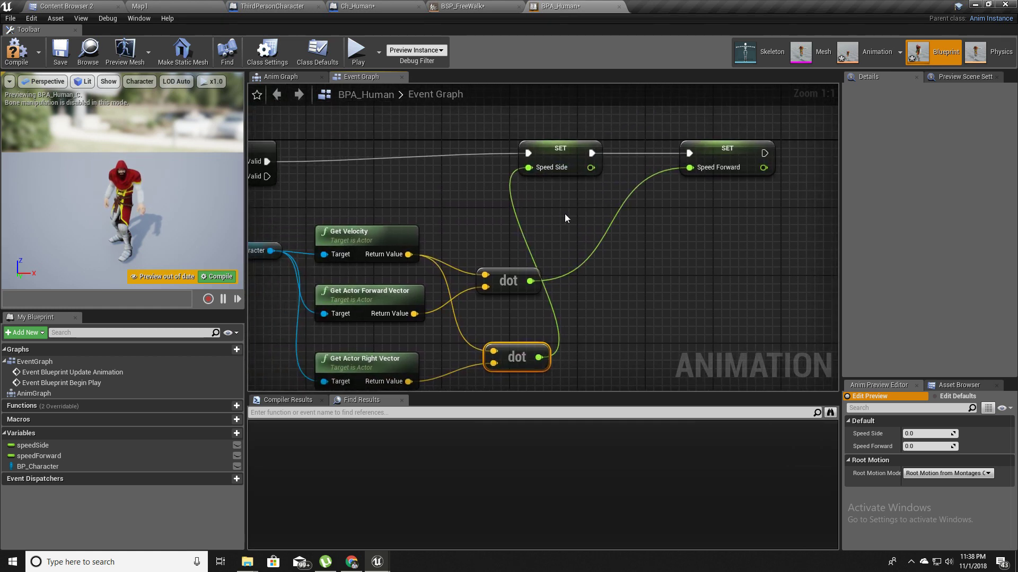
pyautogui.click(16, 52)
pyautogui.scroll(2, 390, 227)
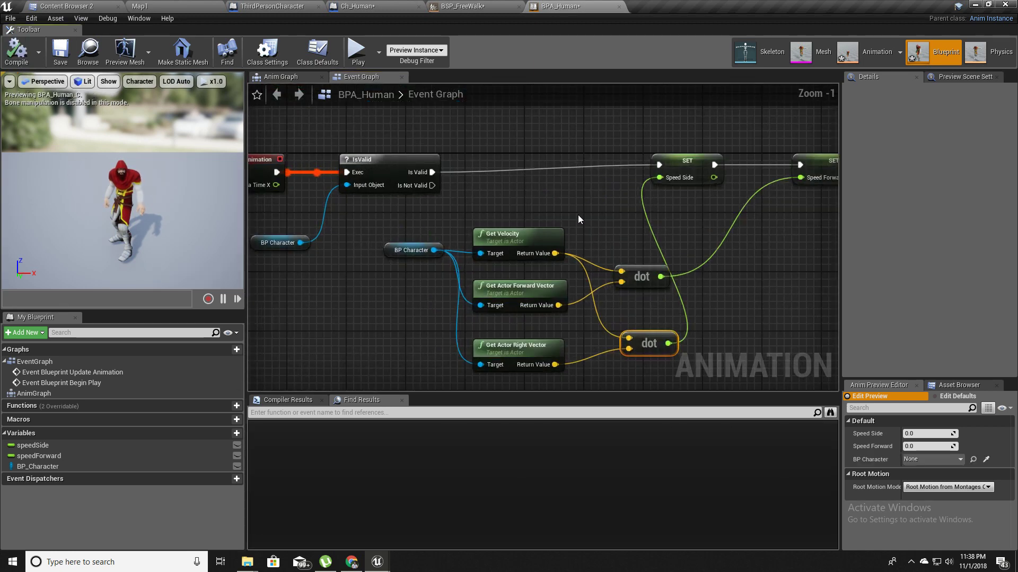
pyautogui.scroll(1, 663, 211)
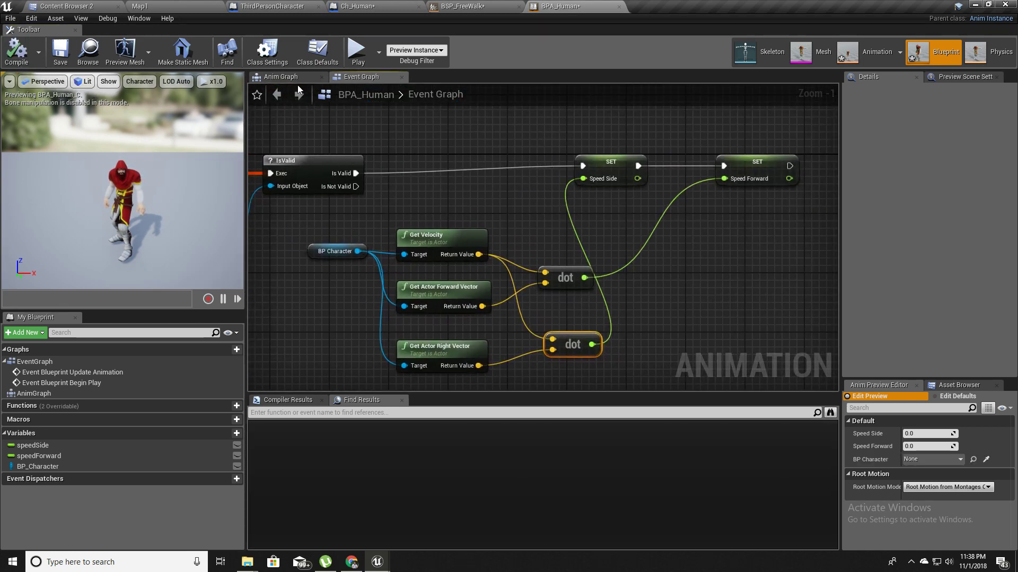
# Play-test Map1, moving the character forward and backward while turning the camera to check the walk animations, and end the session
pyautogui.click(171, 6)
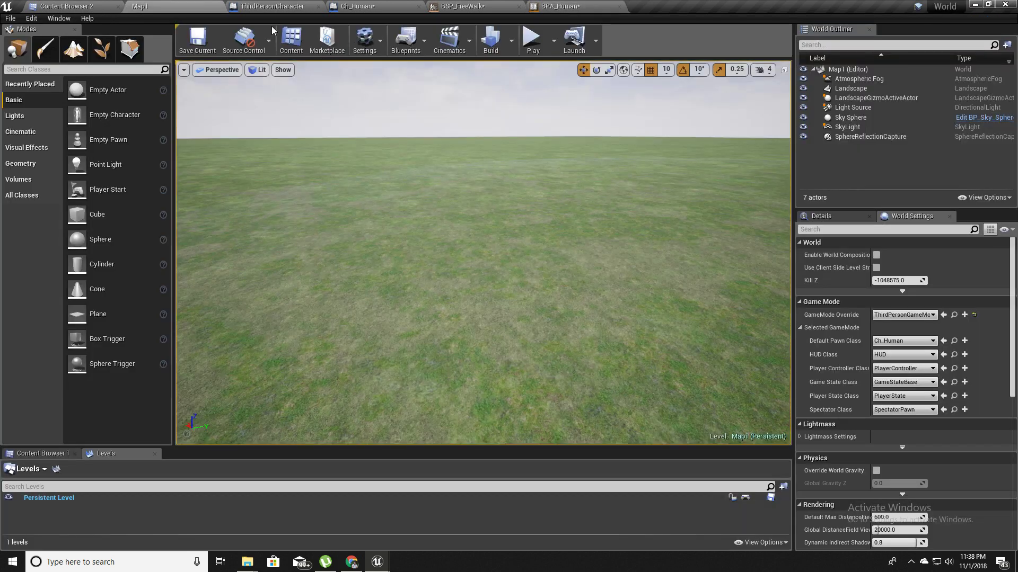
pyautogui.click(533, 39)
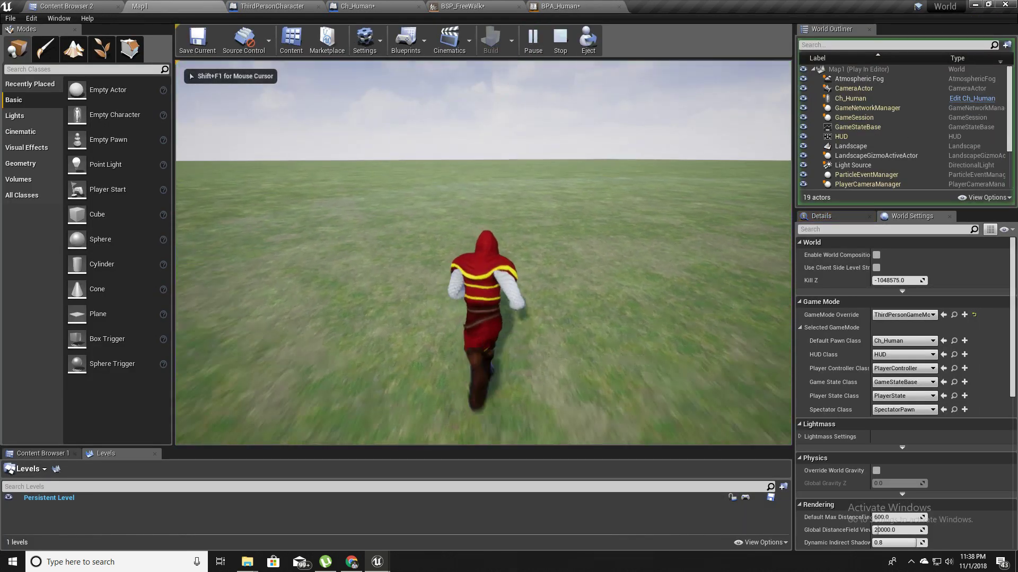
pyautogui.press('w')
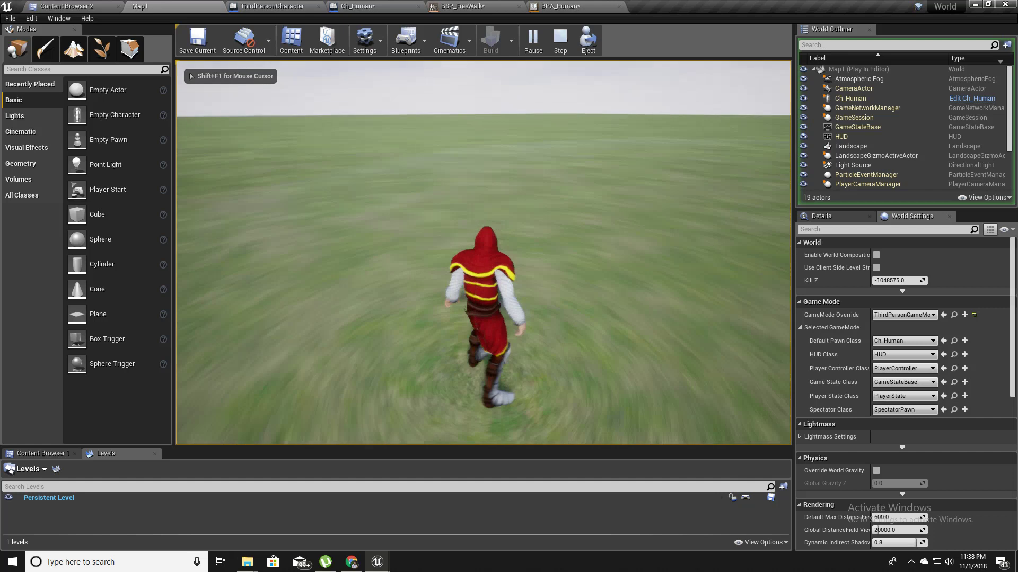
pyautogui.press('s')
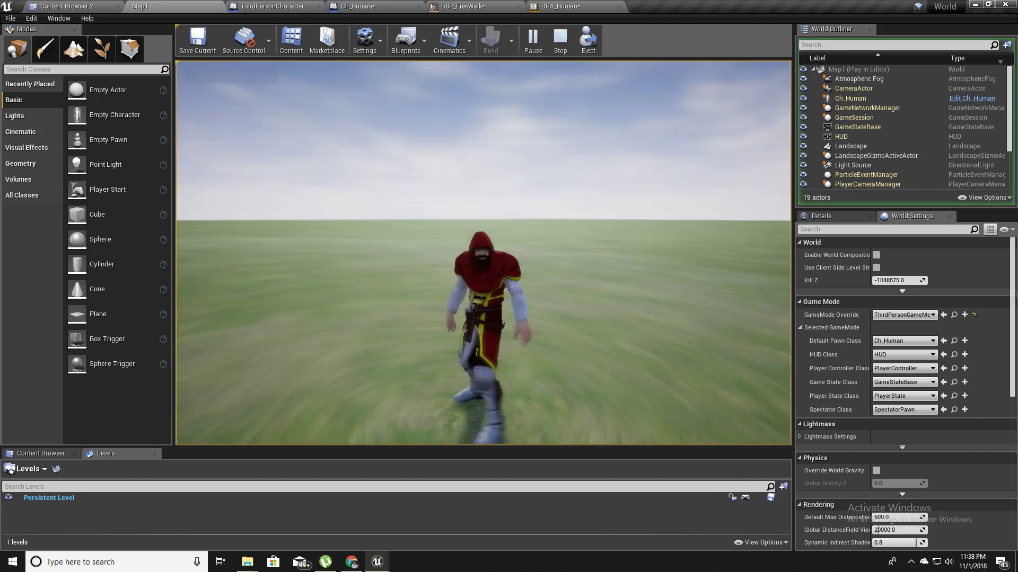
pyautogui.press('w')
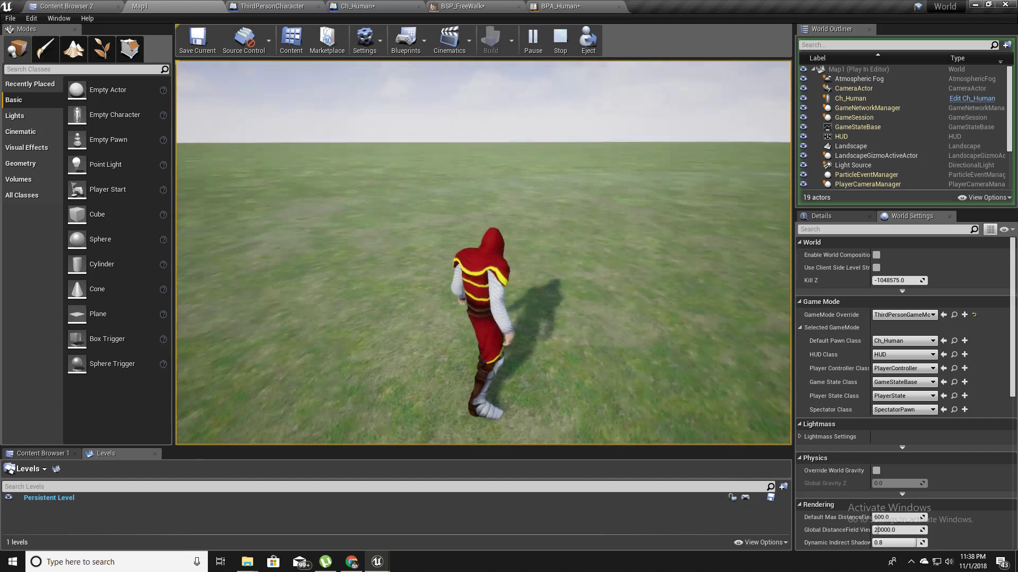
pyautogui.press('w')
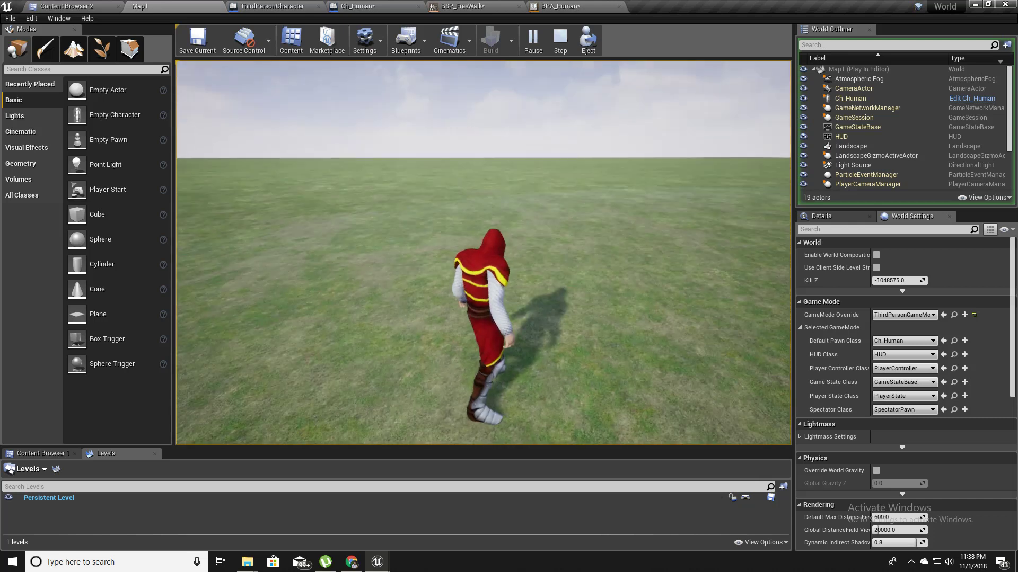
pyautogui.press('w')
pyautogui.press('w')
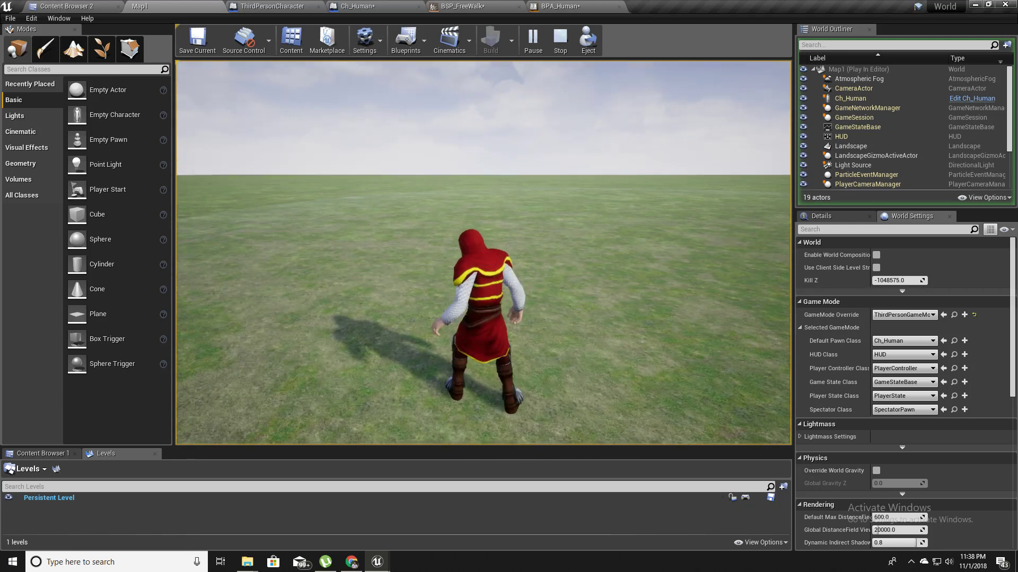
pyautogui.press('w')
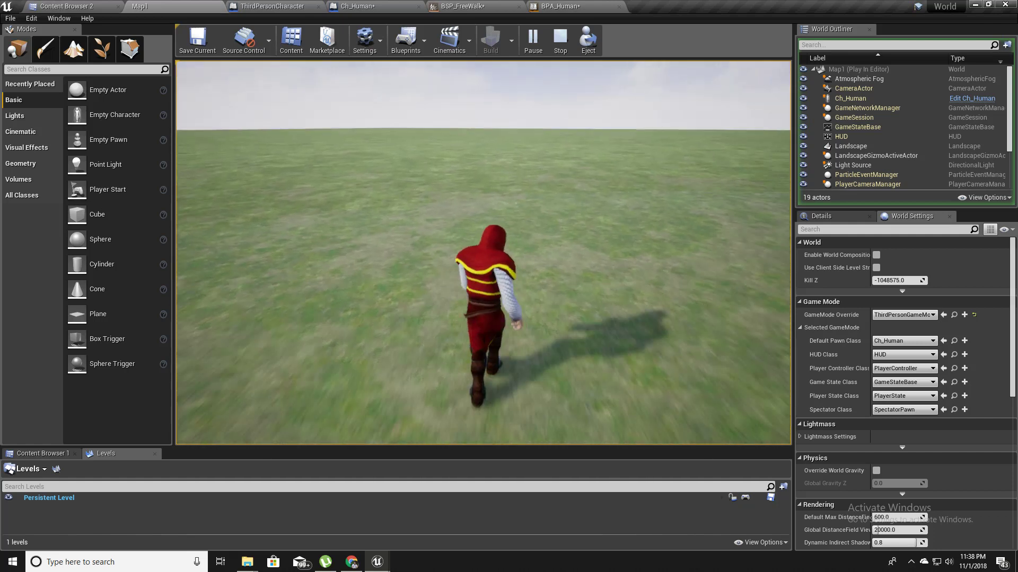
pyautogui.press('w')
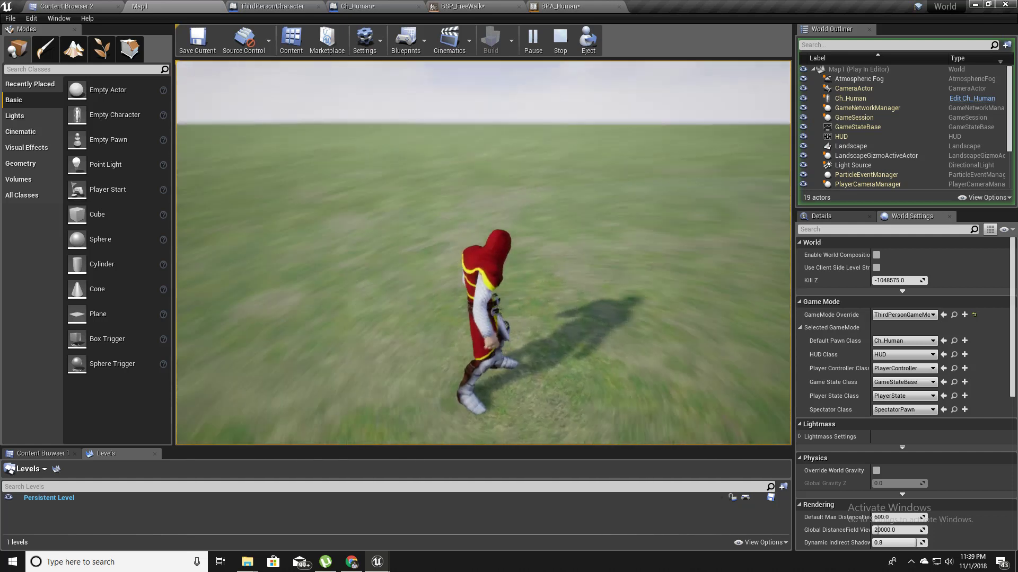
pyautogui.press('w')
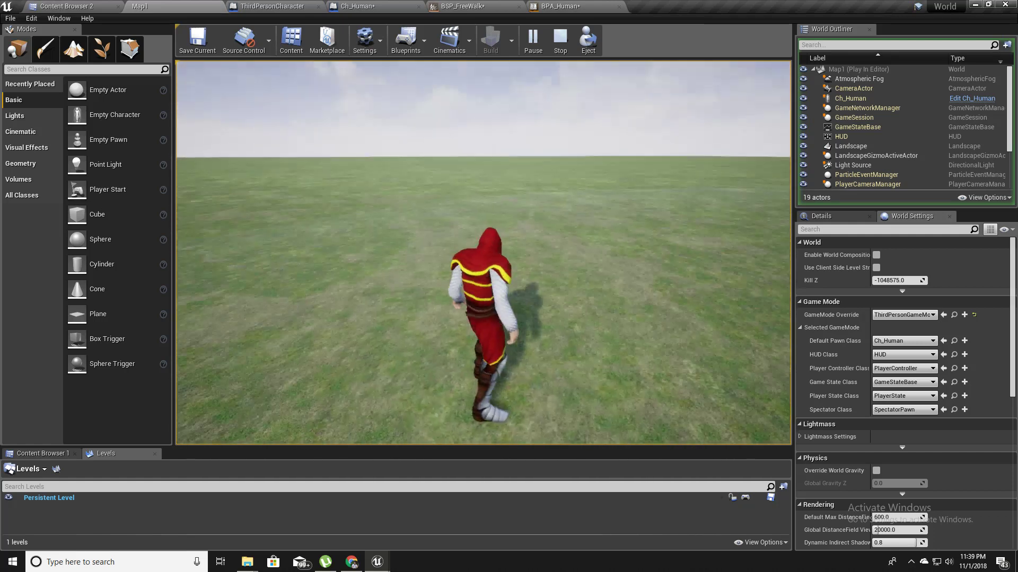
pyautogui.press('w')
pyautogui.press('Escape')
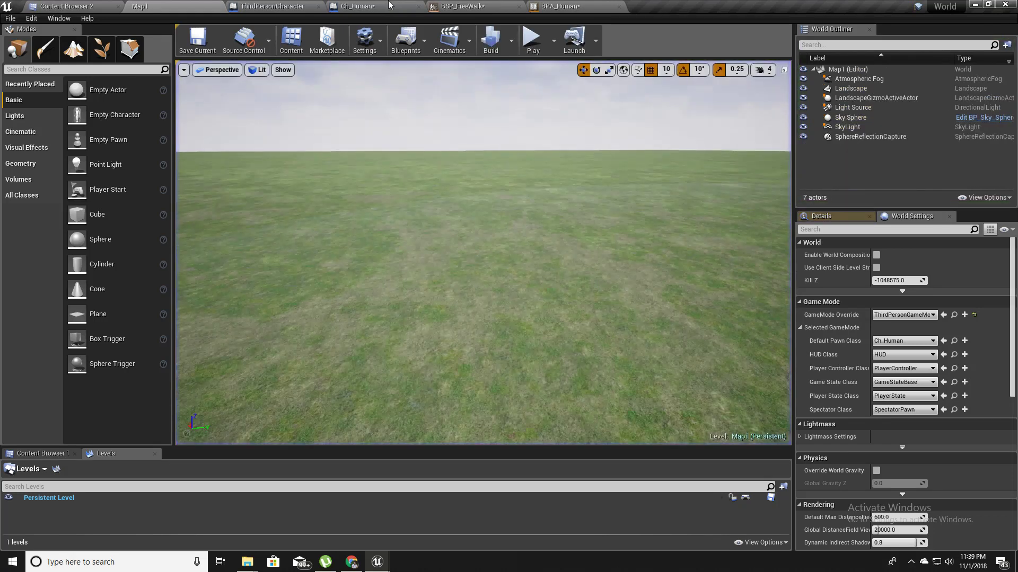
# Enable Orient Rotation to Movement on Ch_Human's CharacterMovement component and compile the blueprint
pyautogui.click(377, 6)
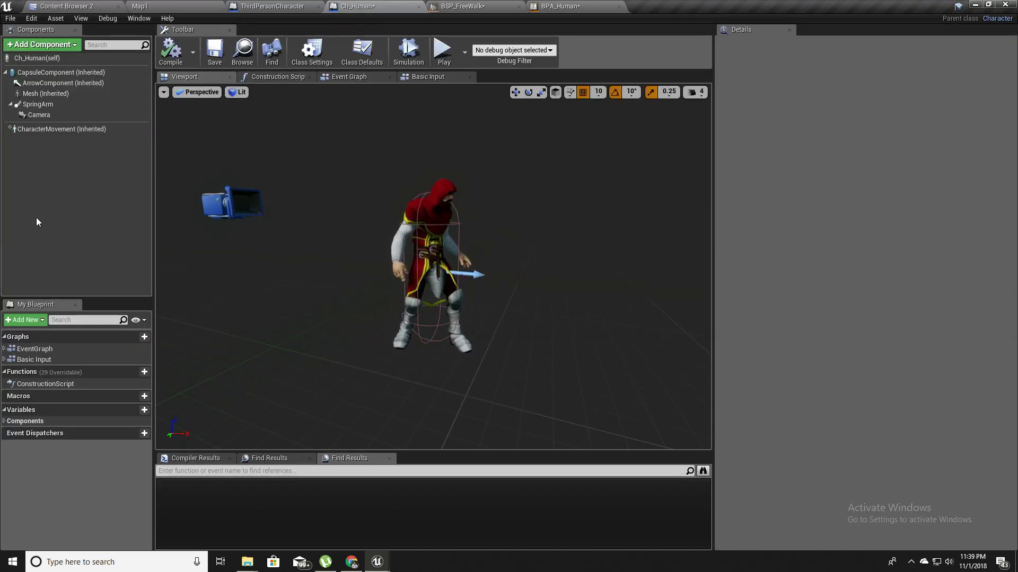
pyautogui.click(59, 132)
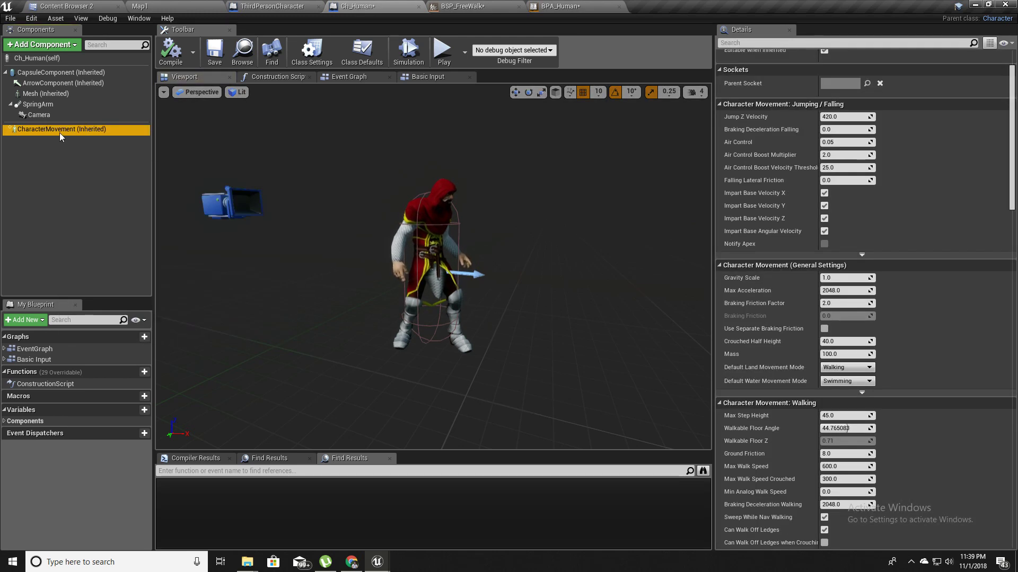
pyautogui.scroll(2, 954, 170)
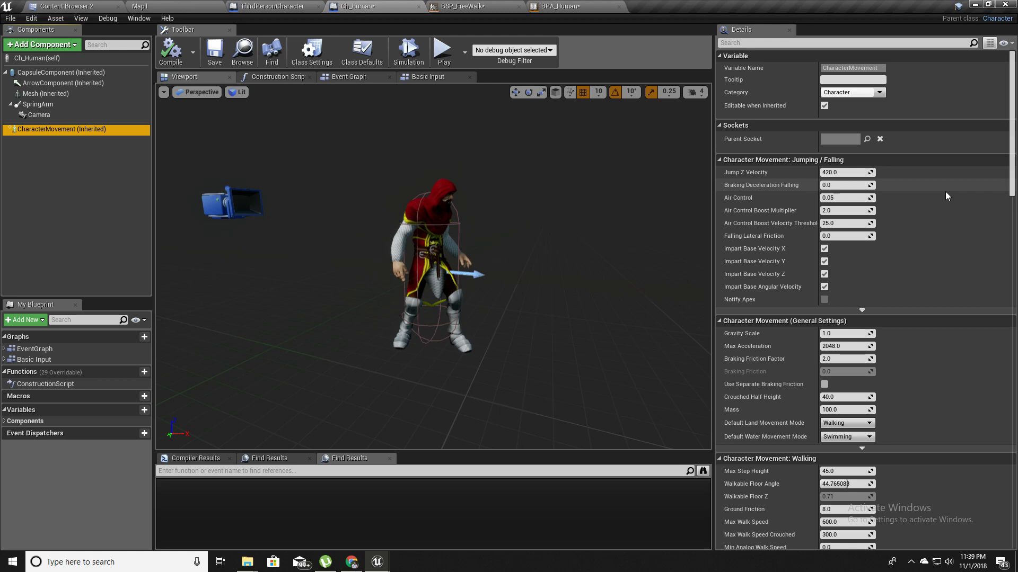
pyautogui.scroll(-8, 946, 195)
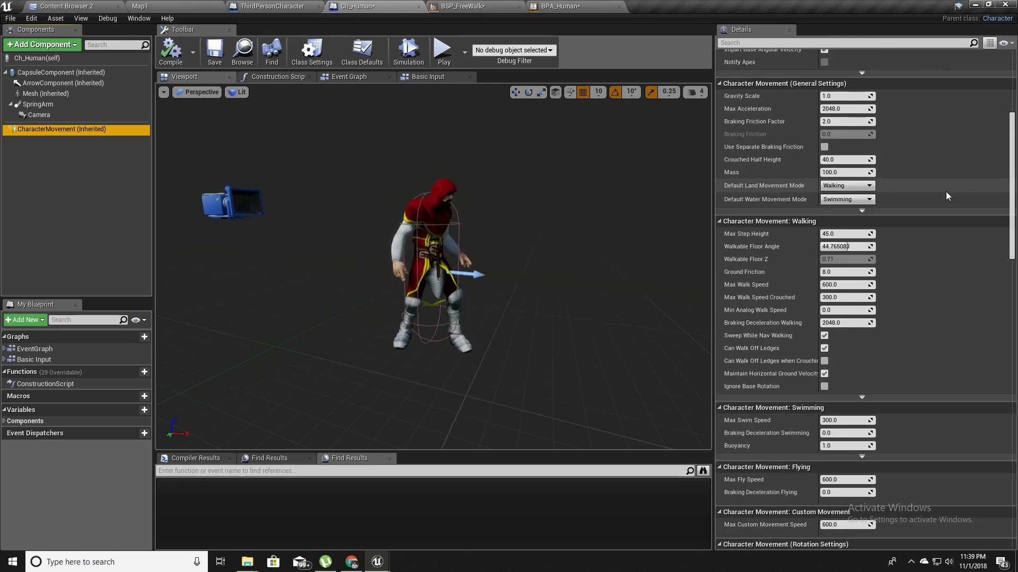
pyautogui.scroll(5, 945, 196)
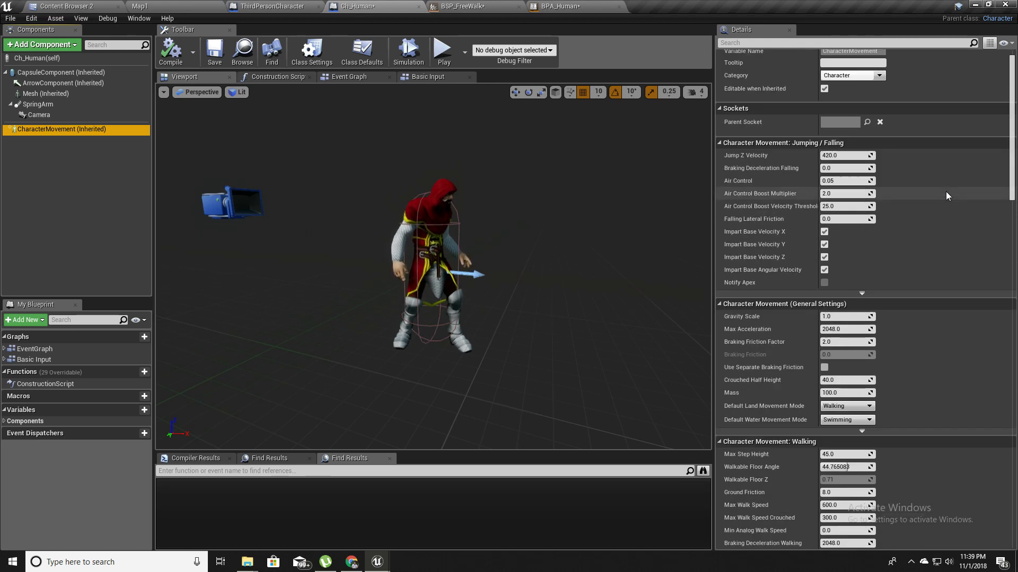
pyautogui.click(742, 43)
pyautogui.write('orie')
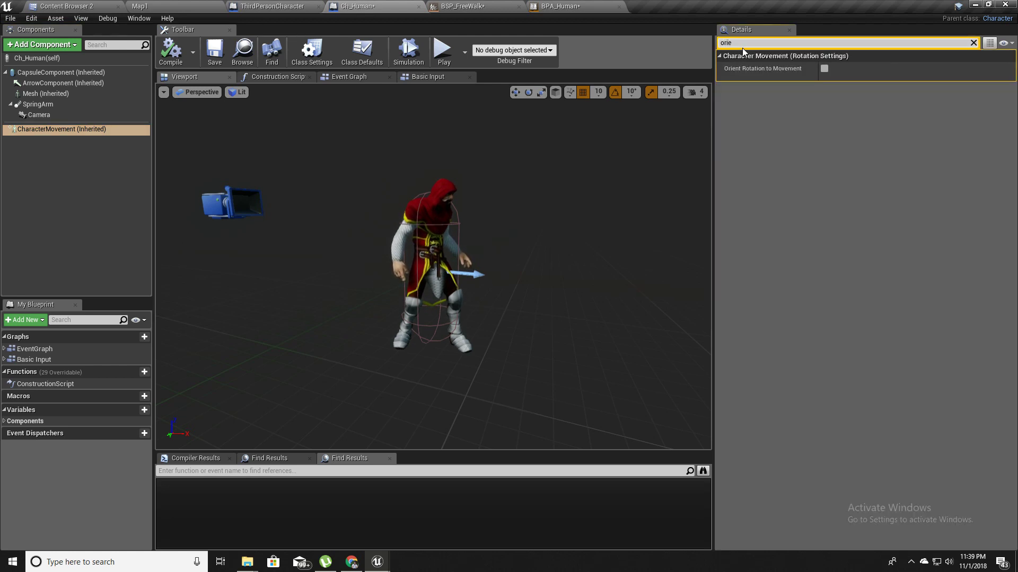
pyautogui.click(825, 69)
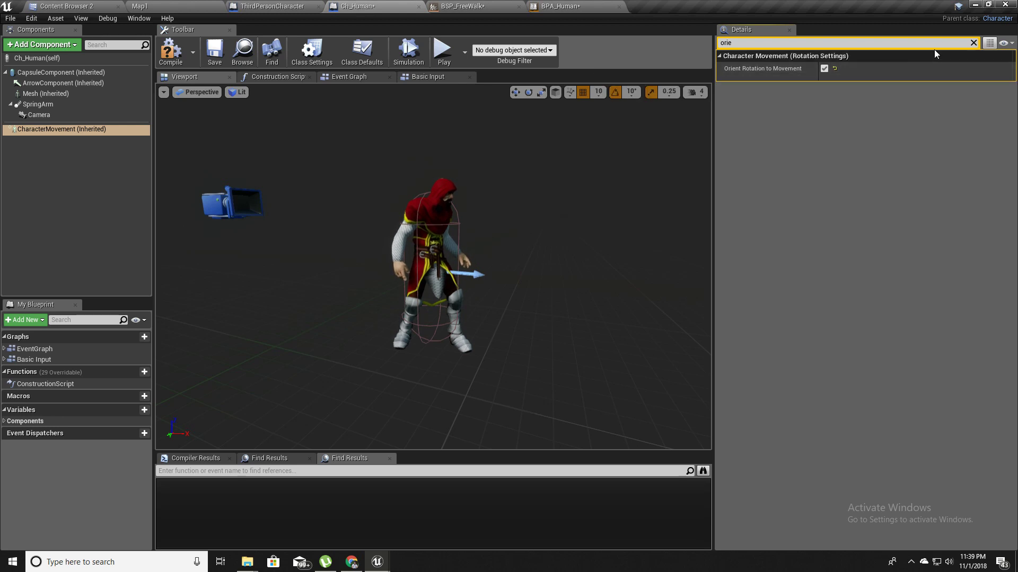
pyautogui.click(973, 44)
pyautogui.scroll(-10, 901, 334)
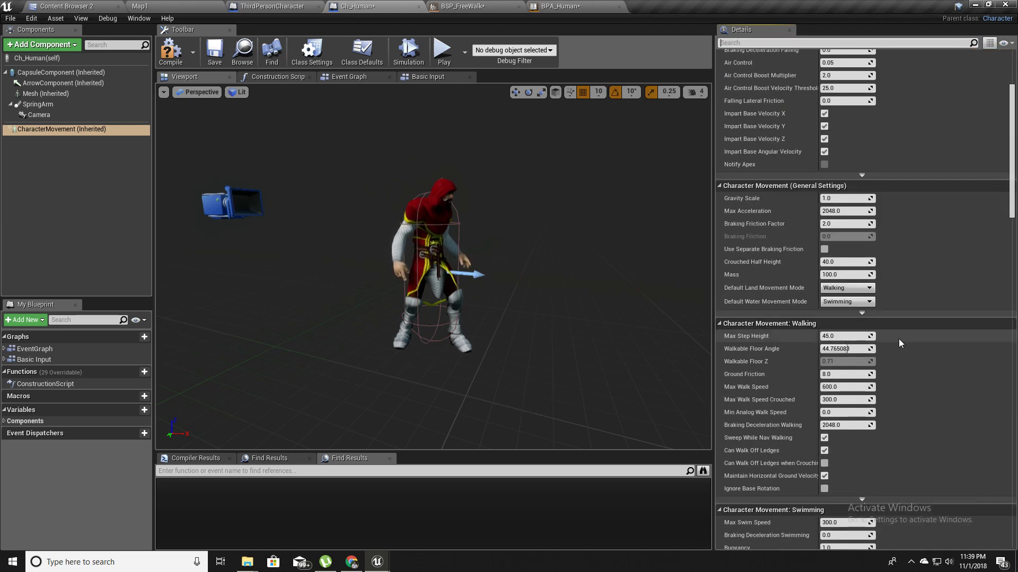
pyautogui.scroll(-4, 904, 328)
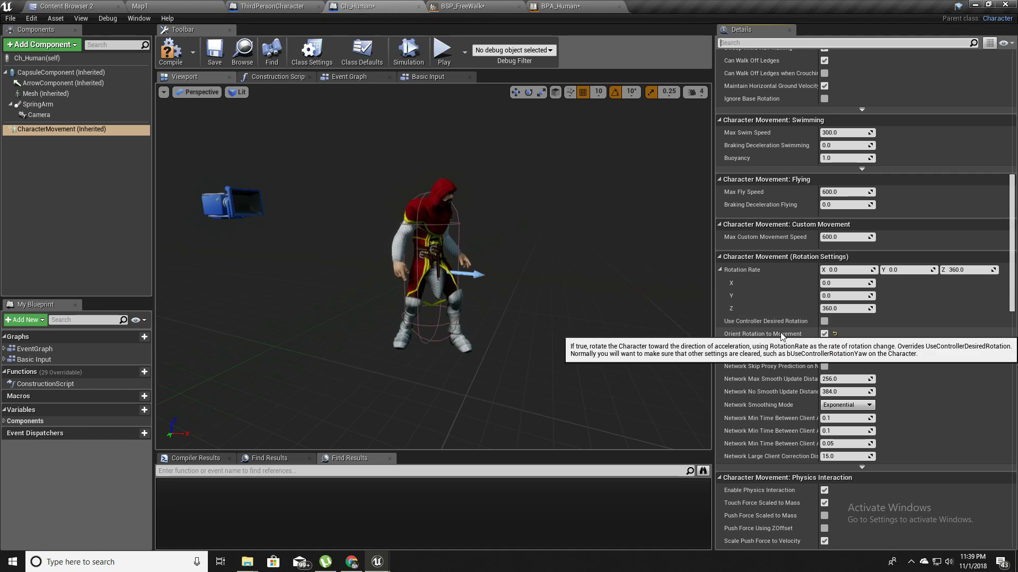
pyautogui.click(170, 51)
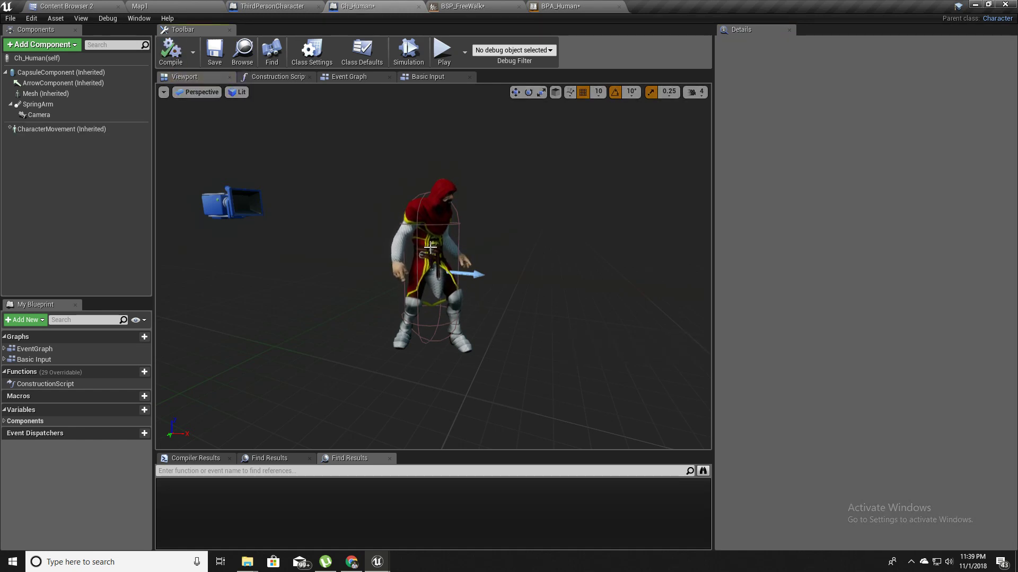
# Play-test Map1 again, running the character forward and backward to check that it rotates toward its movement direction
pyautogui.click(161, 4)
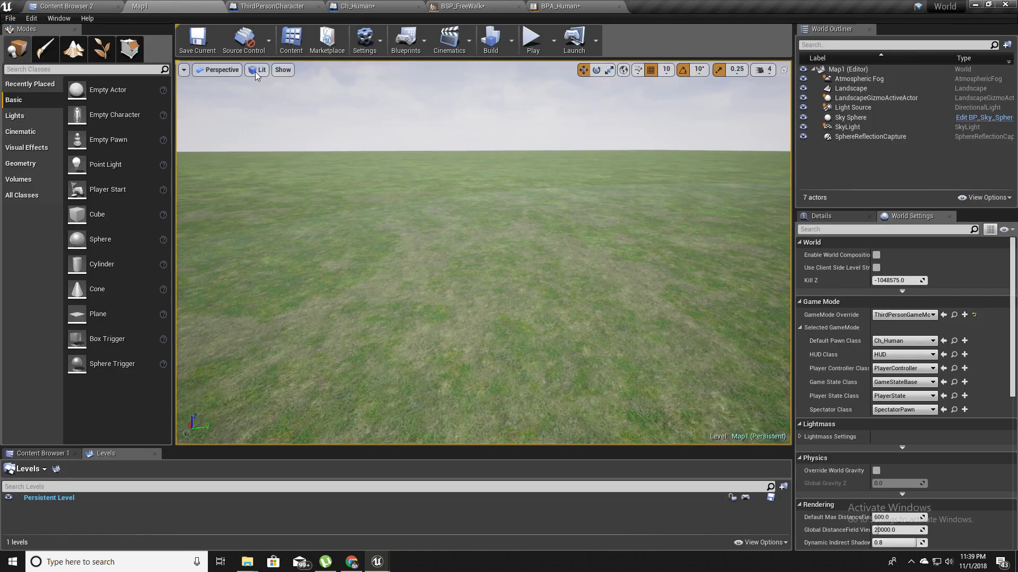
pyautogui.click(530, 40)
pyautogui.press('w')
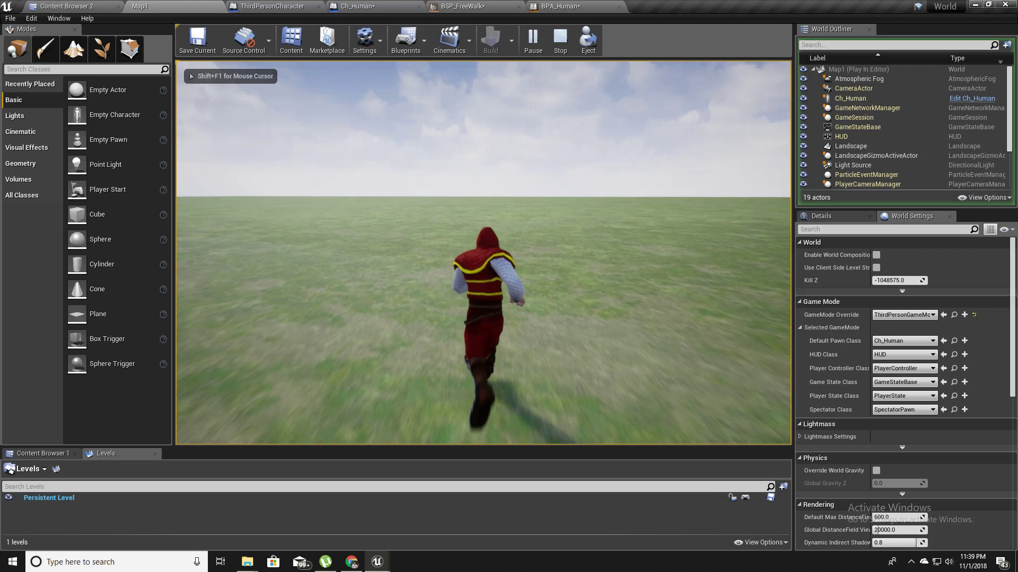
pyautogui.press('s')
pyautogui.press('w')
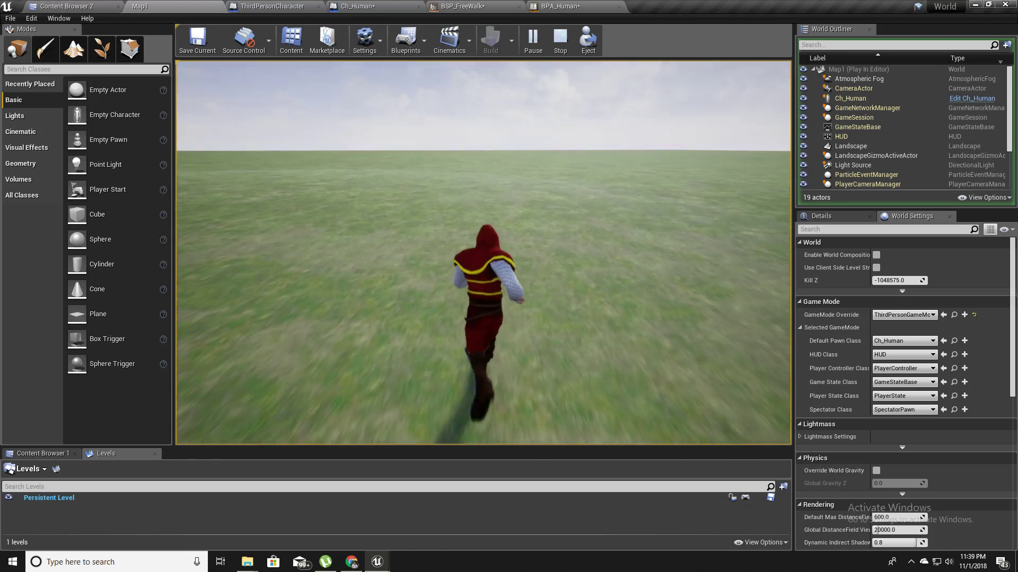
pyautogui.press('w')
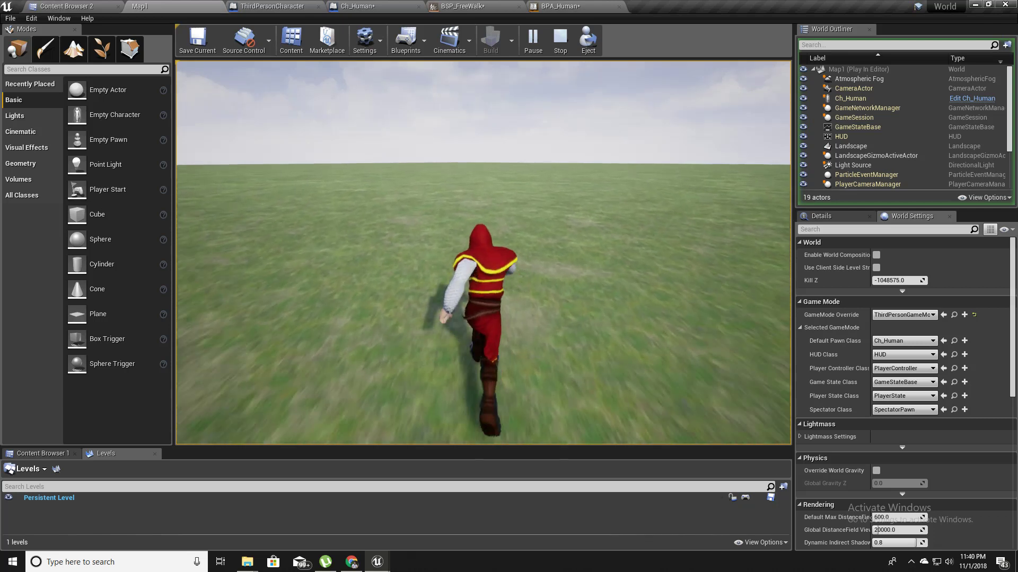
pyautogui.press('w')
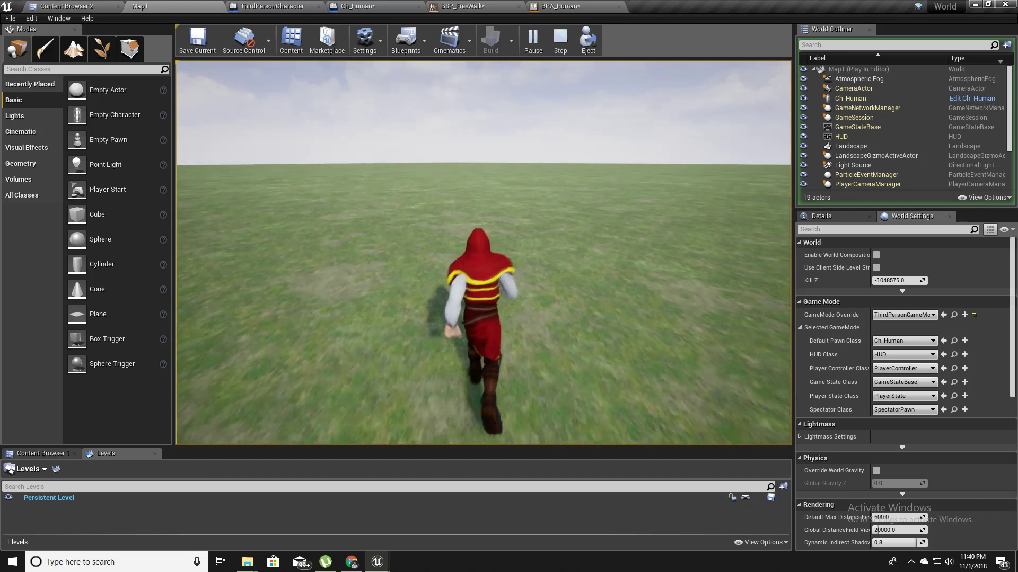
pyautogui.press('w')
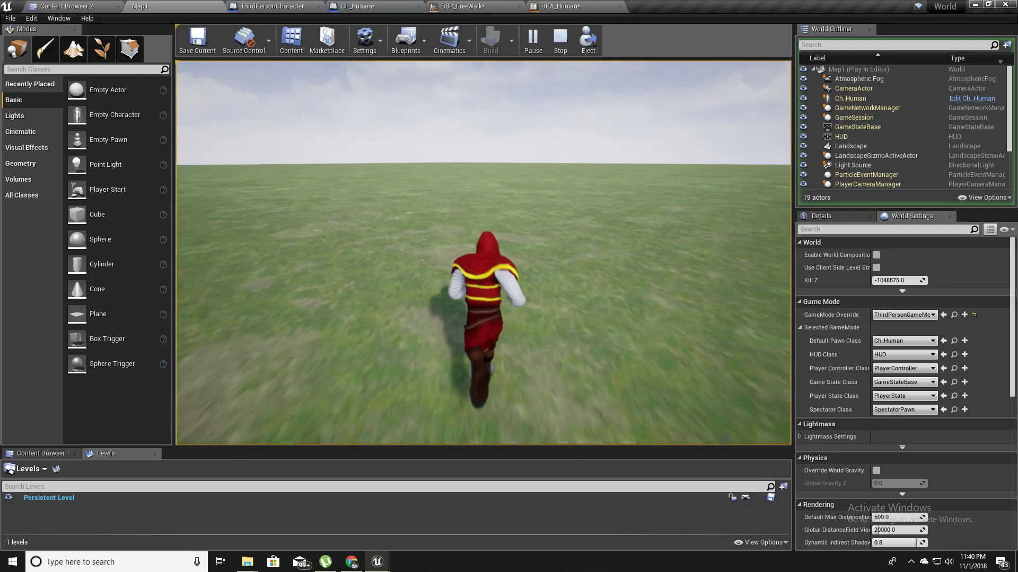